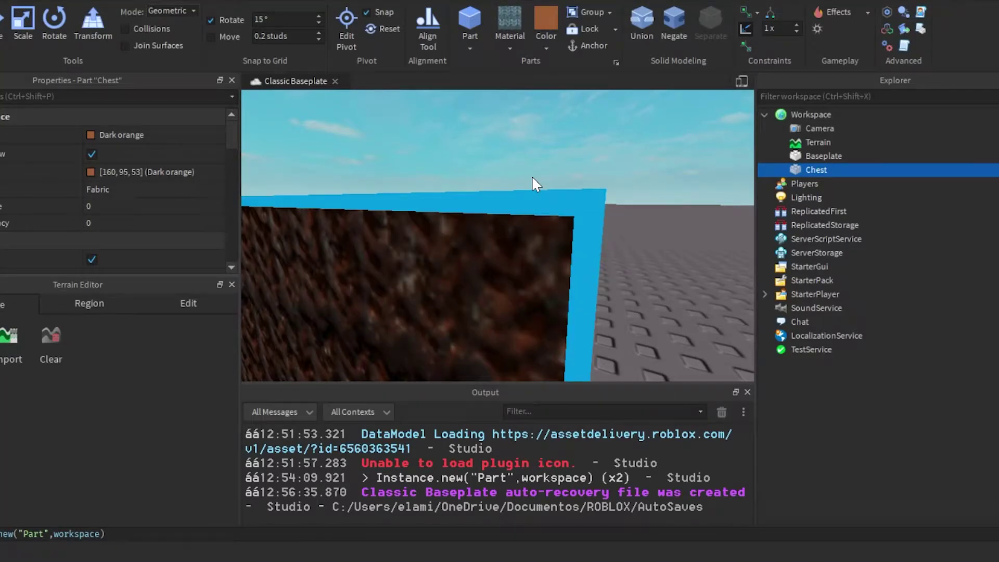
pyautogui.scroll(-2, 534, 184)
pyautogui.scroll(-2, 536, 184)
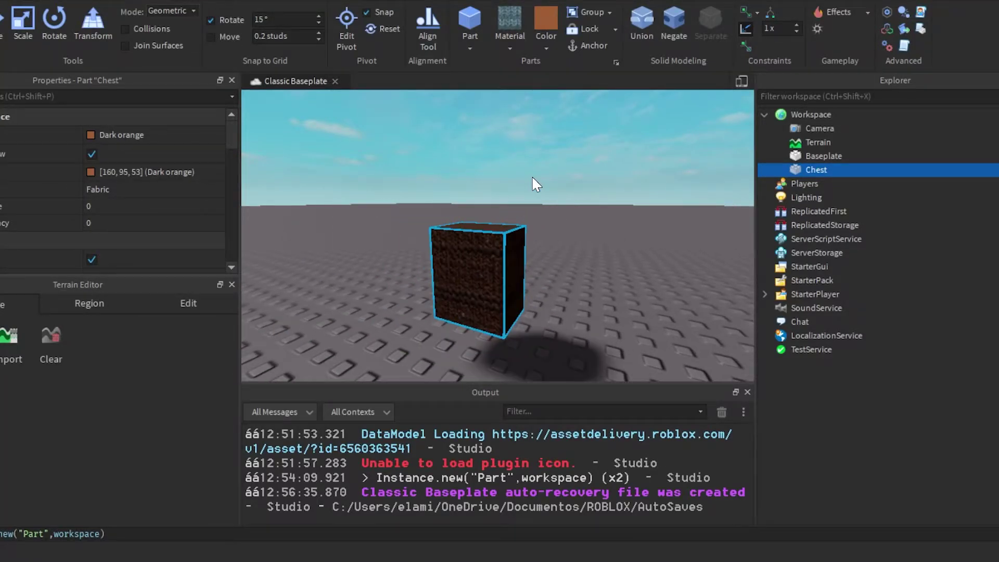
pyautogui.scroll(-2, 535, 184)
pyautogui.scroll(5, 534, 183)
pyautogui.scroll(-1, 535, 184)
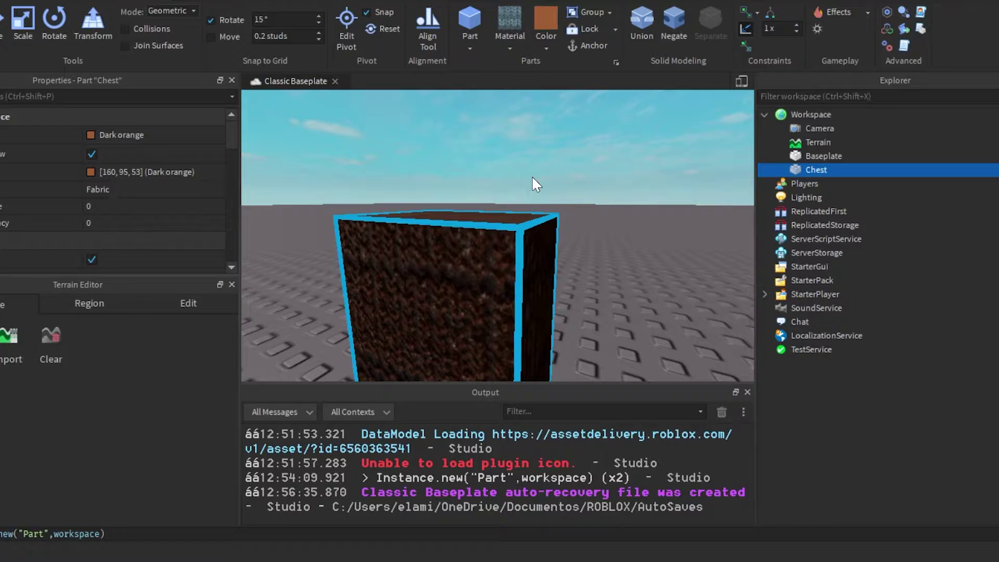
pyautogui.scroll(-4, 532, 176)
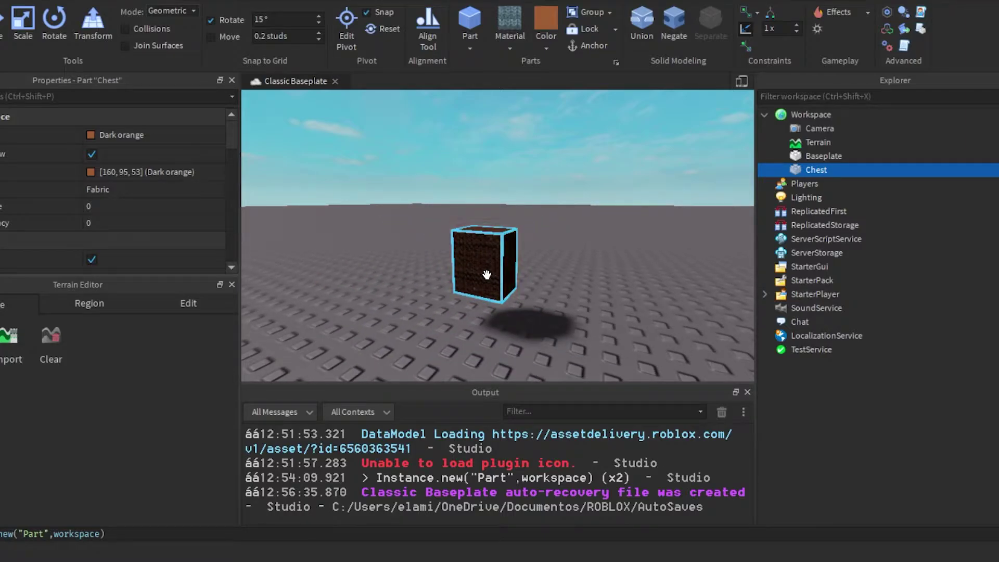
pyautogui.scroll(-2, 486, 275)
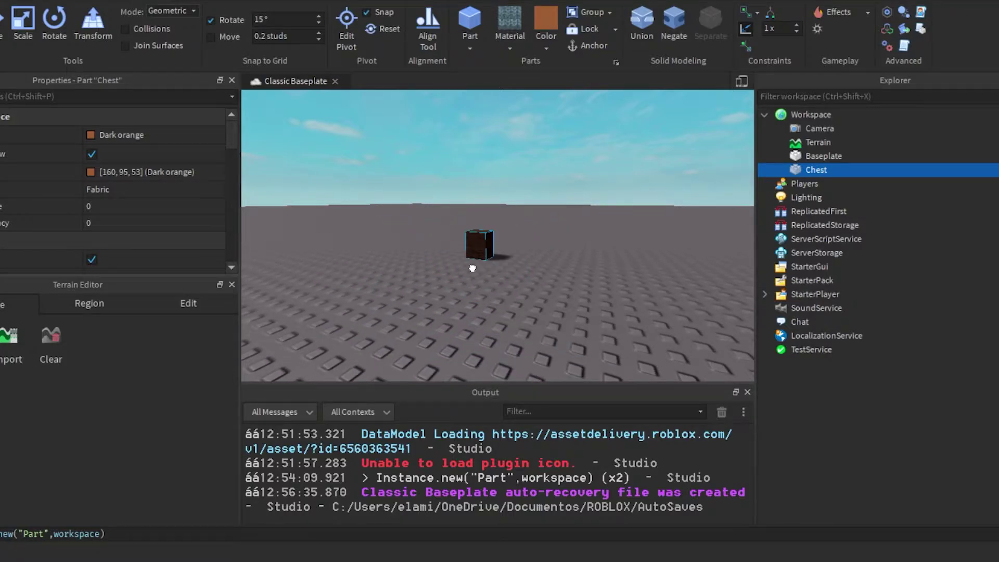
pyautogui.scroll(3, 469, 273)
# Step: Orbit the view over the Chest part and raise it with the Move tool
pyautogui.moveTo(567, 284); pyautogui.dragTo(578, 313, button='right')
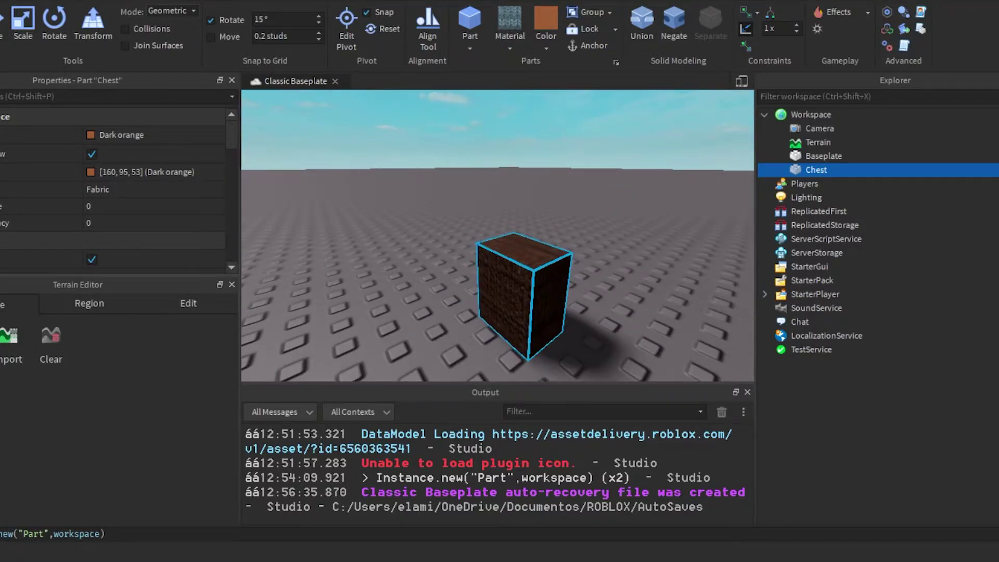
pyautogui.click(7, 29)
pyautogui.moveTo(524, 221); pyautogui.dragTo(524, 175)
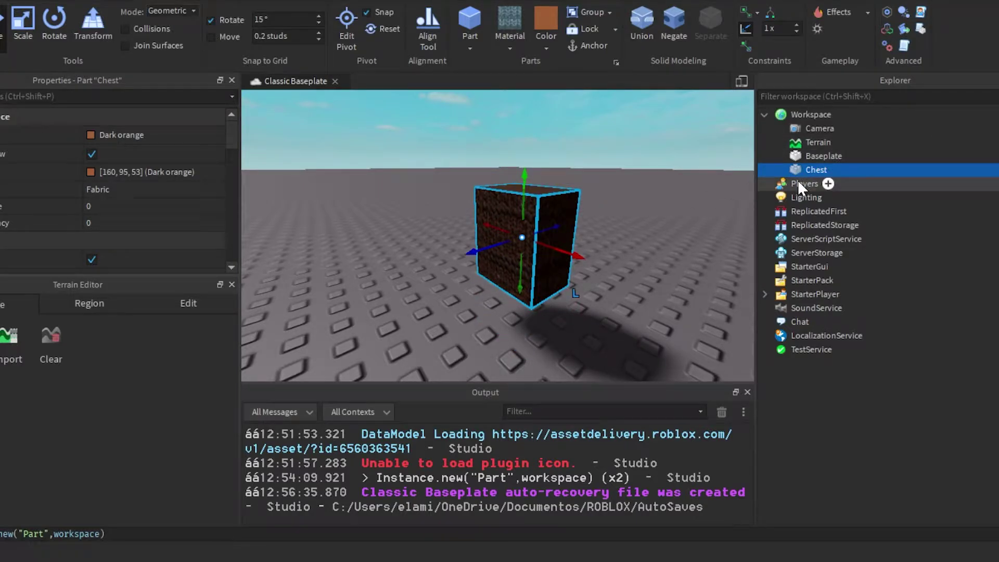
# Step: Group Chest into a new Model and set Chest as its PrimaryPart
pyautogui.hotkey('ctrl', 'g')
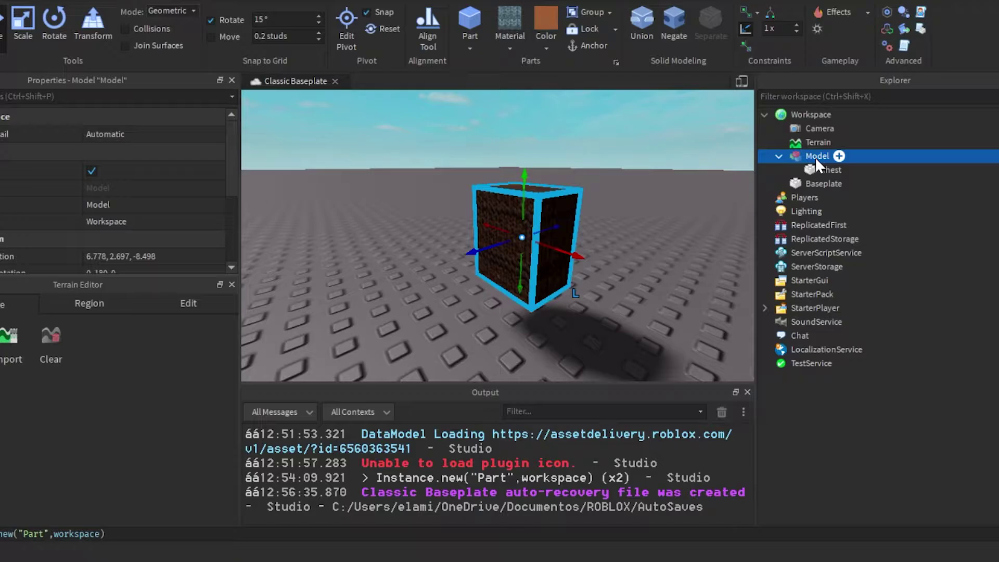
pyautogui.click(780, 156)
pyautogui.scroll(2, 606, 330)
pyautogui.press('f')
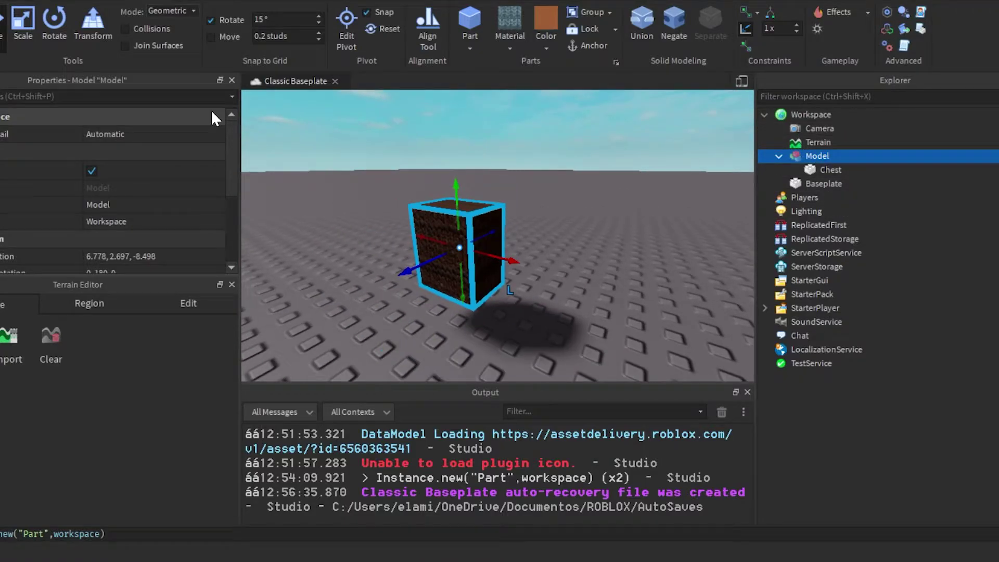
pyautogui.scroll(-3, 135, 173)
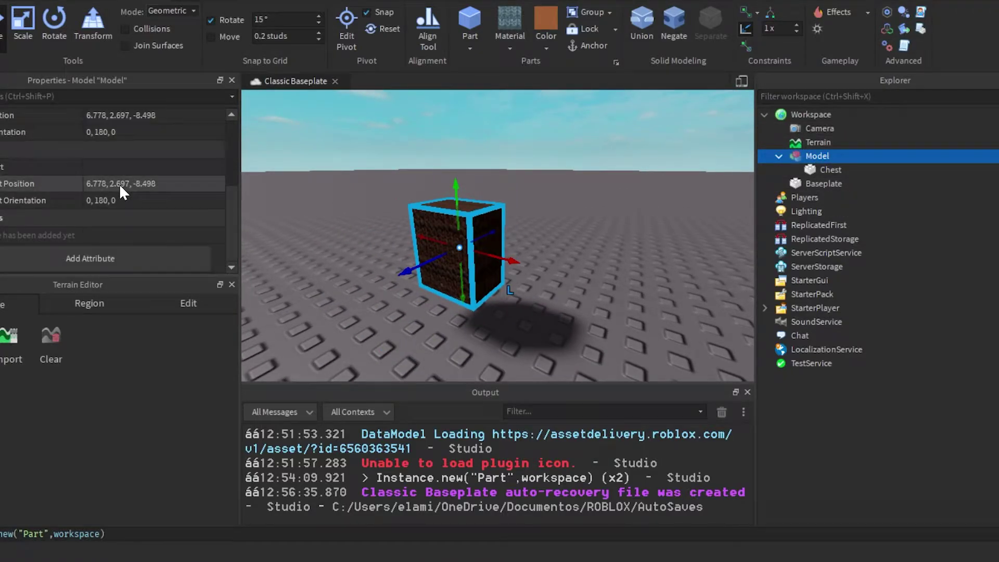
pyautogui.click(121, 165)
pyautogui.click(484, 257)
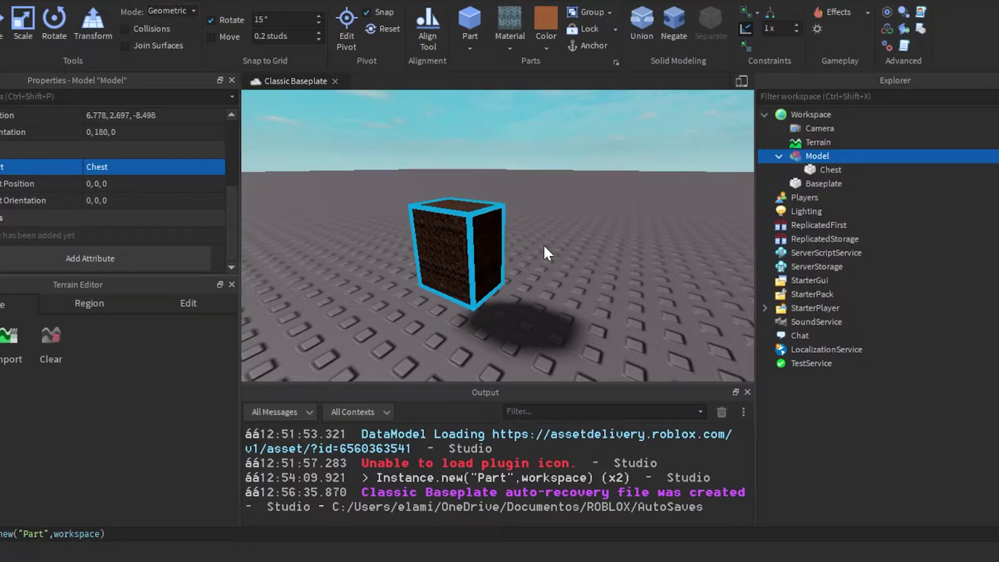
pyautogui.moveTo(543, 220); pyautogui.dragTo(611, 208, button='right')
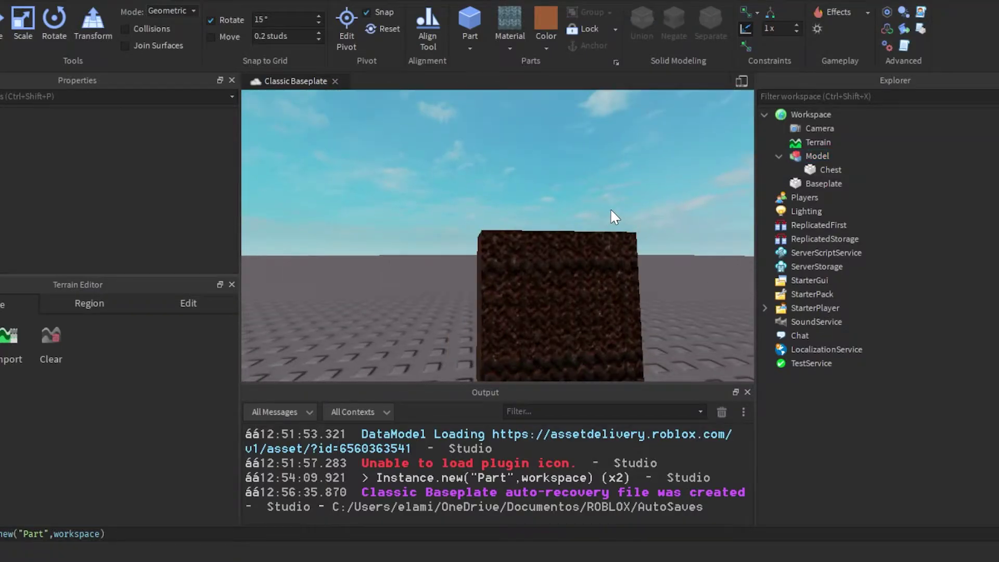
pyautogui.click(797, 156)
pyautogui.click(647, 162)
pyautogui.scroll(-5, 647, 162)
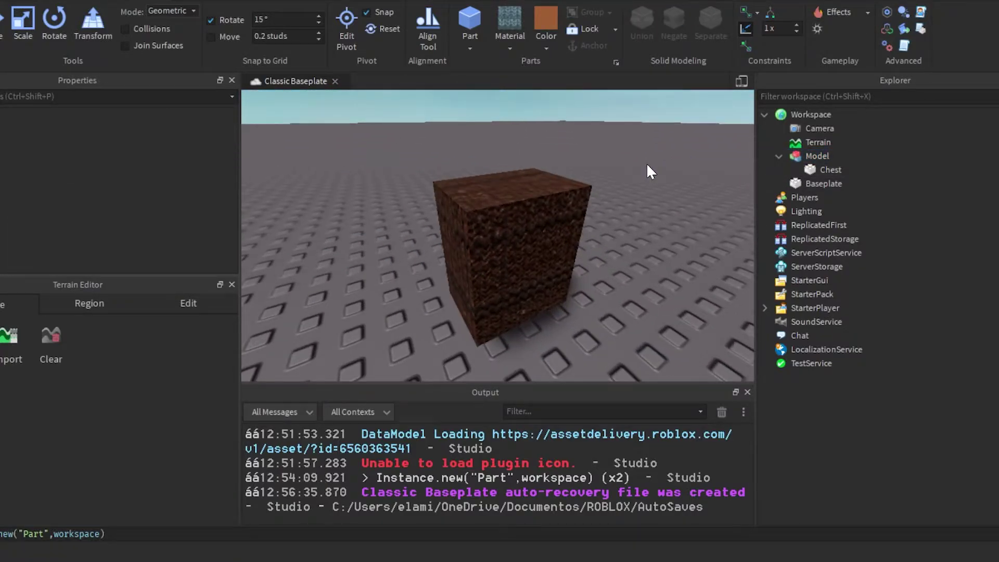
# Step: Rename the new Model to Armour
pyautogui.moveTo(874, 180); pyautogui.dragTo(843, 159)
pyautogui.rightClick(803, 161)
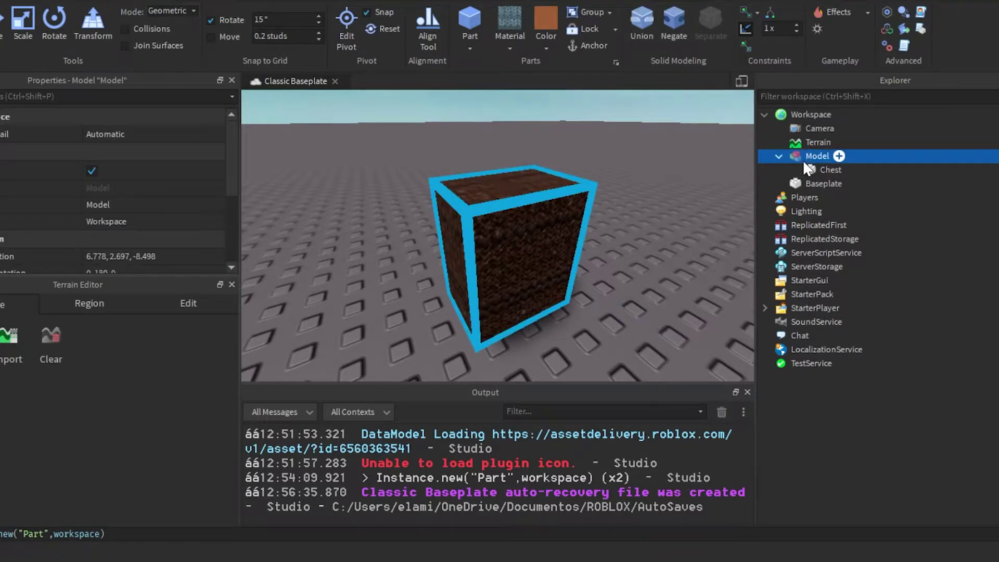
pyautogui.click(861, 63)
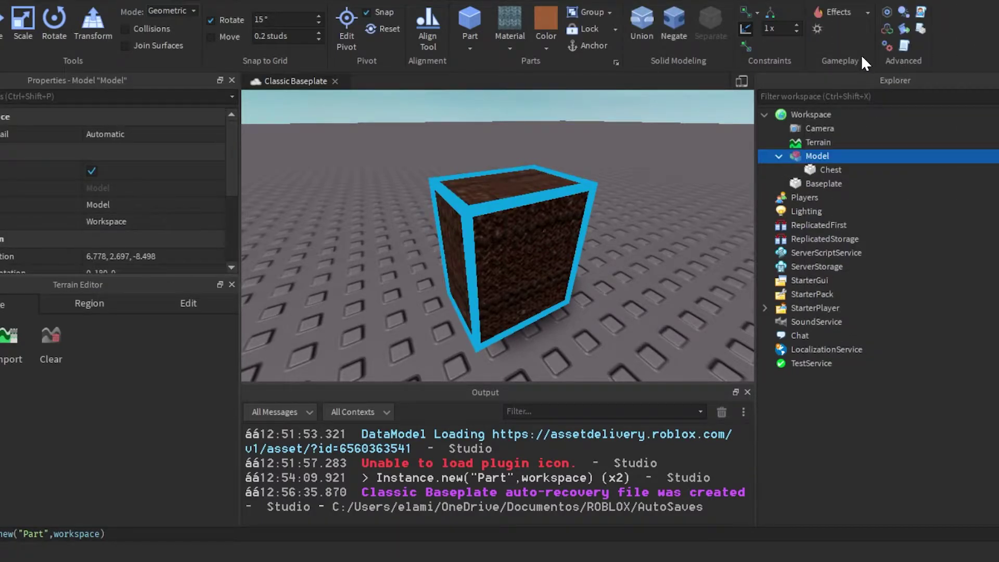
pyautogui.rightClick(822, 153)
pyautogui.click(883, 248)
pyautogui.rightClick(810, 150)
pyautogui.click(867, 241)
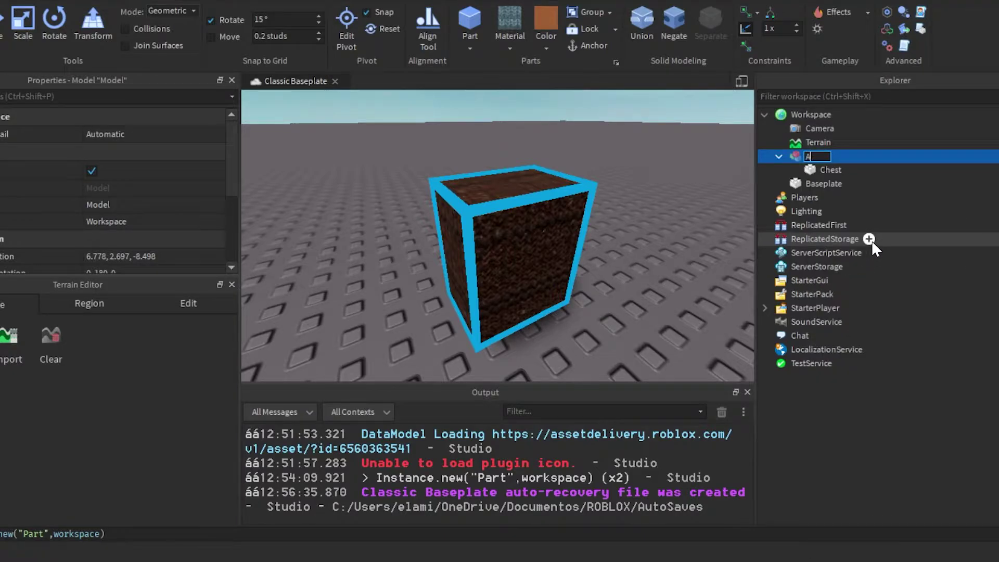
pyautogui.write('Armour')
pyautogui.press('Return')
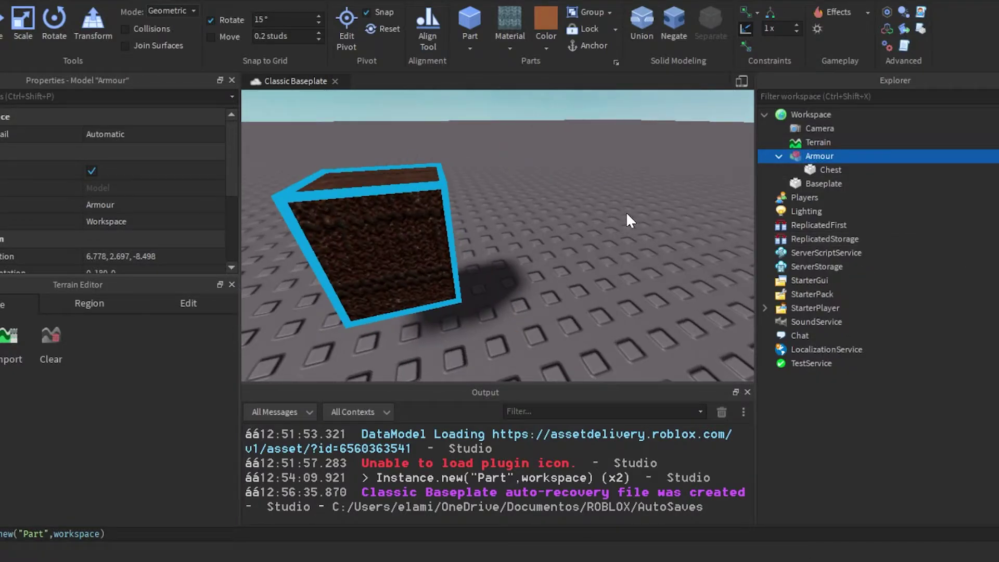
pyautogui.press('f')
# Step: Add a Configuration to Armour holding an IntValue named Protection
pyautogui.click(843, 156)
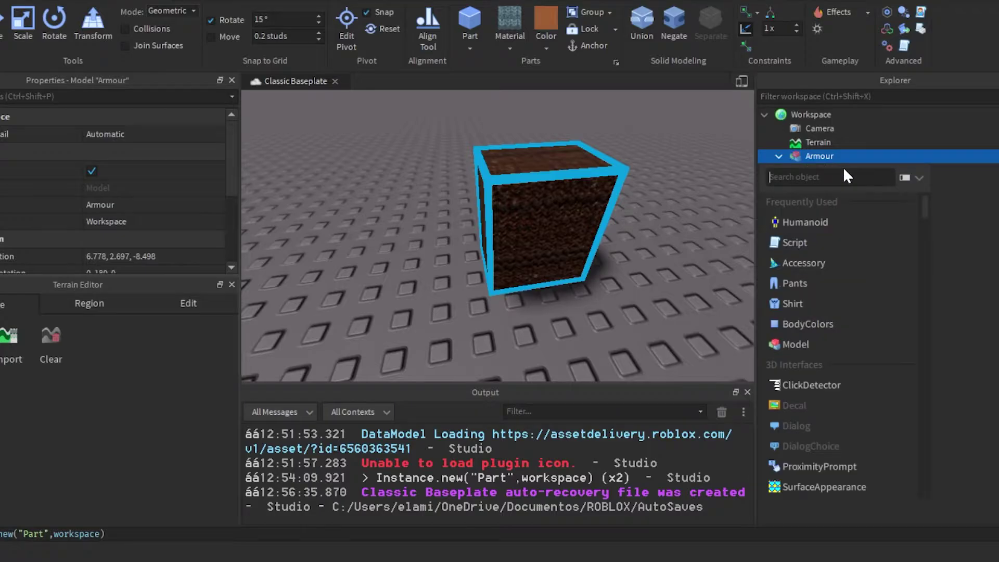
pyautogui.write('conf')
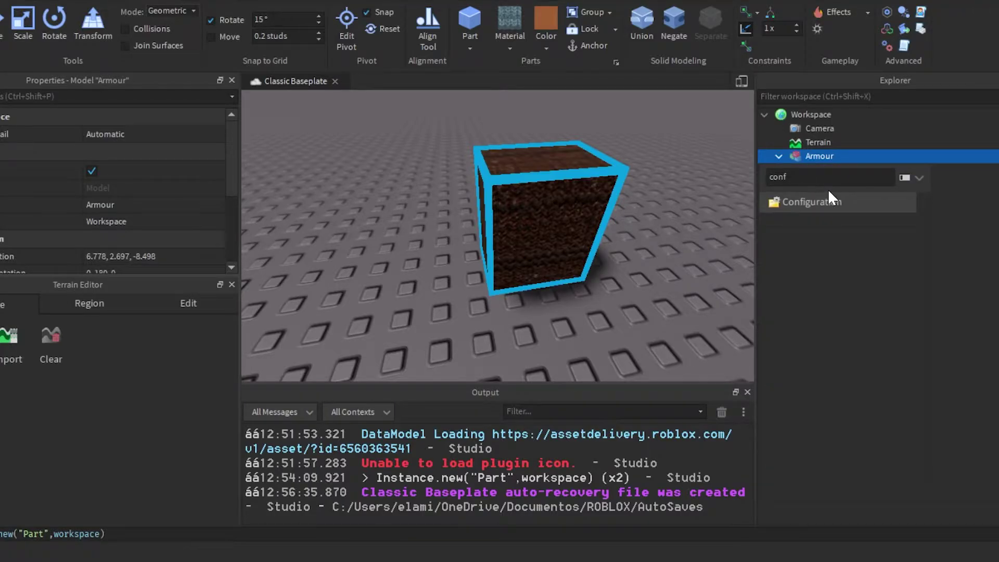
pyautogui.click(821, 205)
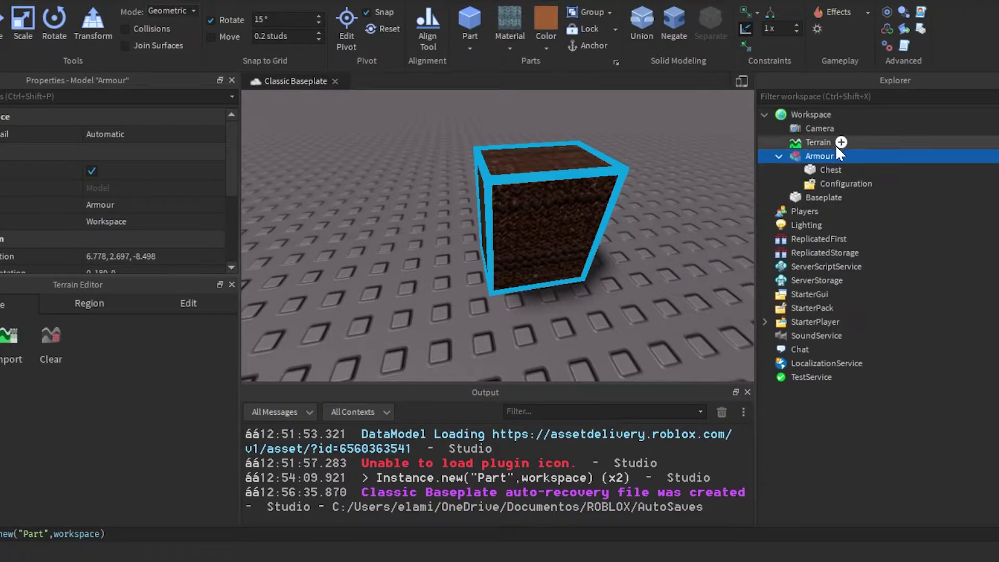
pyautogui.click(883, 184)
pyautogui.write('int')
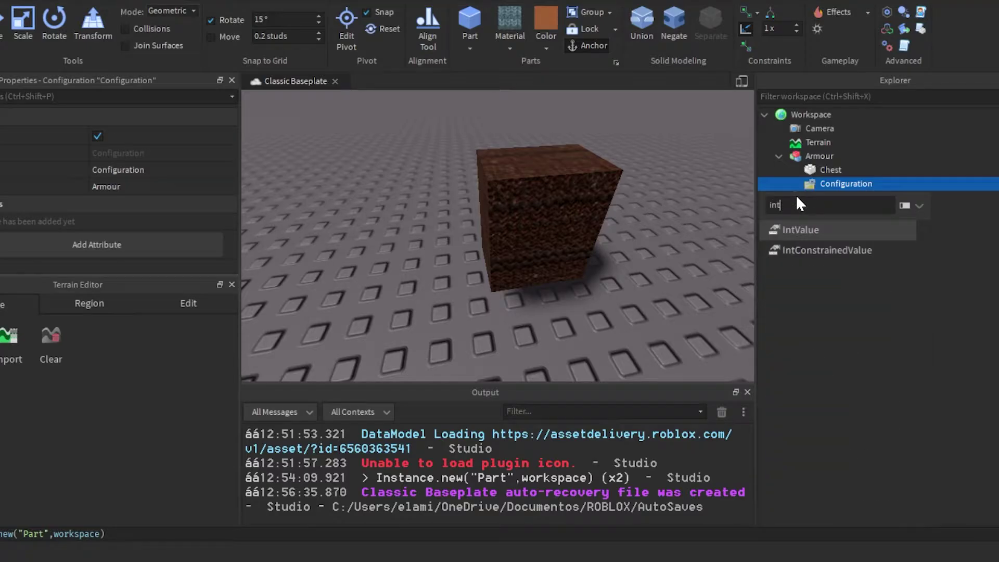
pyautogui.click(833, 229)
pyautogui.rightClick(829, 196)
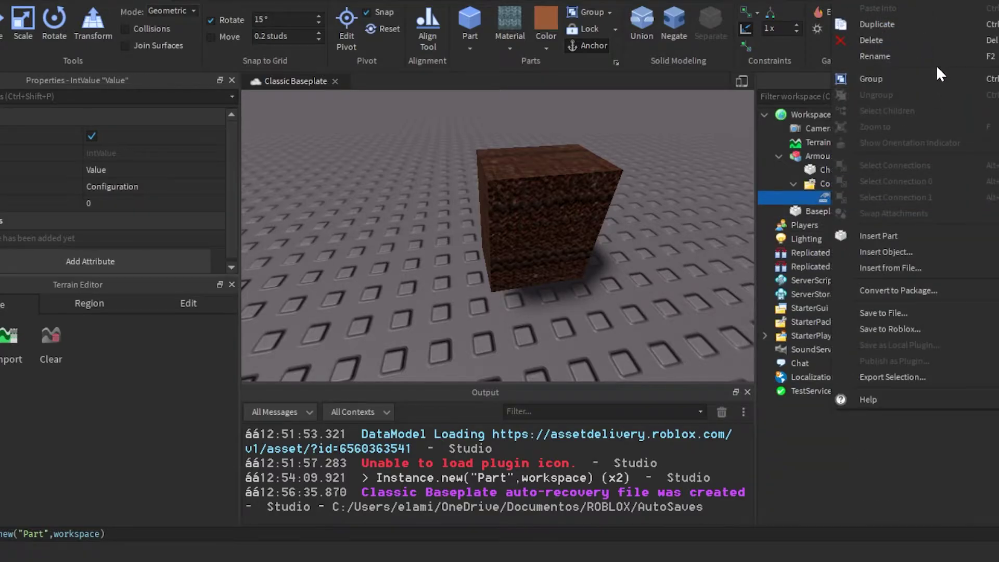
pyautogui.click(953, 55)
pyautogui.write('Protec')
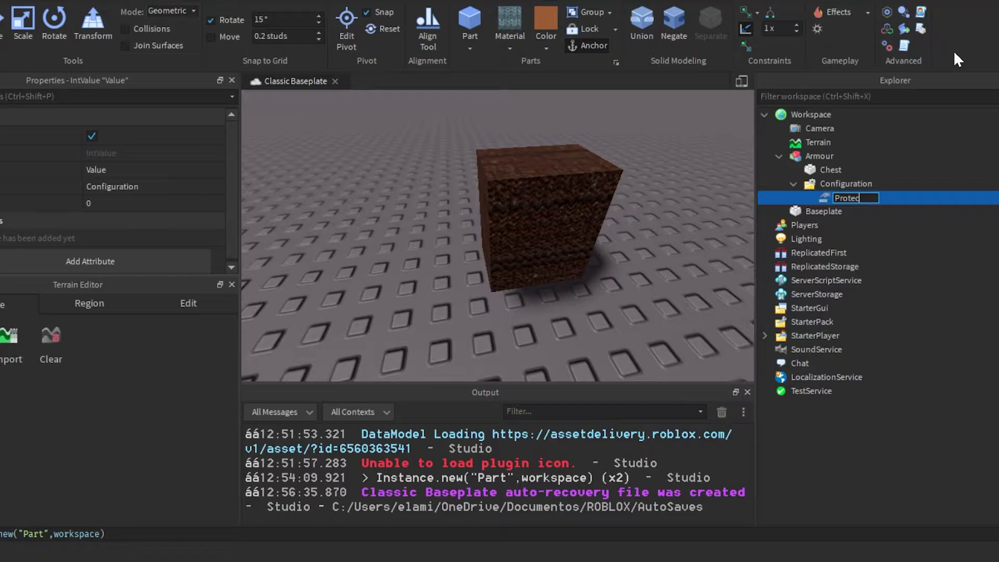
pyautogui.write('tion')
pyautogui.press('Return')
# Step: Move the Armour model into ReplicatedStorage and collapse ReplicatedStorage
pyautogui.moveTo(524, 223); pyautogui.dragTo(547, 234, button='right')
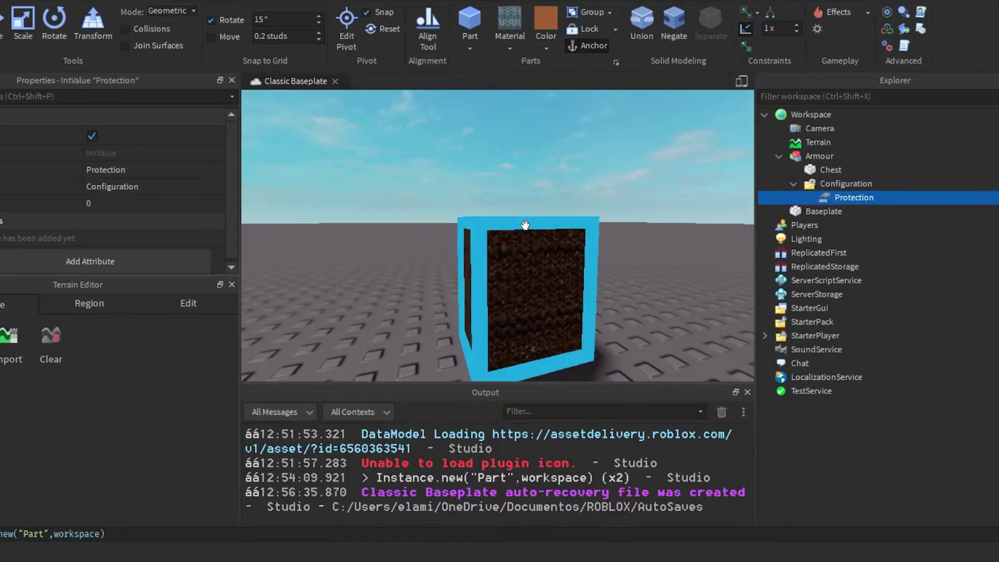
pyautogui.scroll(5, 524, 224)
pyautogui.scroll(-8, 524, 224)
pyautogui.scroll(3, 635, 272)
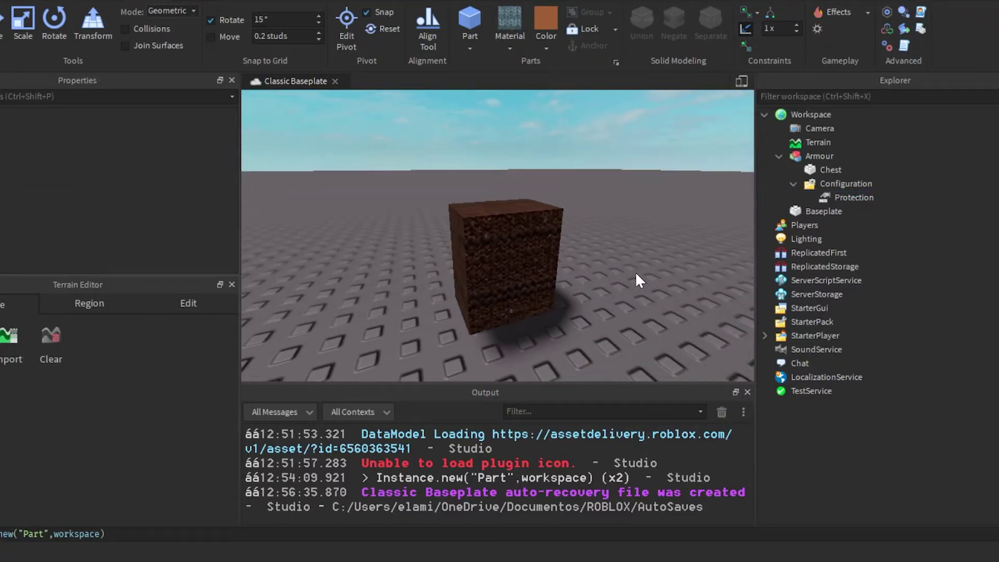
pyautogui.moveTo(825, 224); pyautogui.dragTo(826, 224)
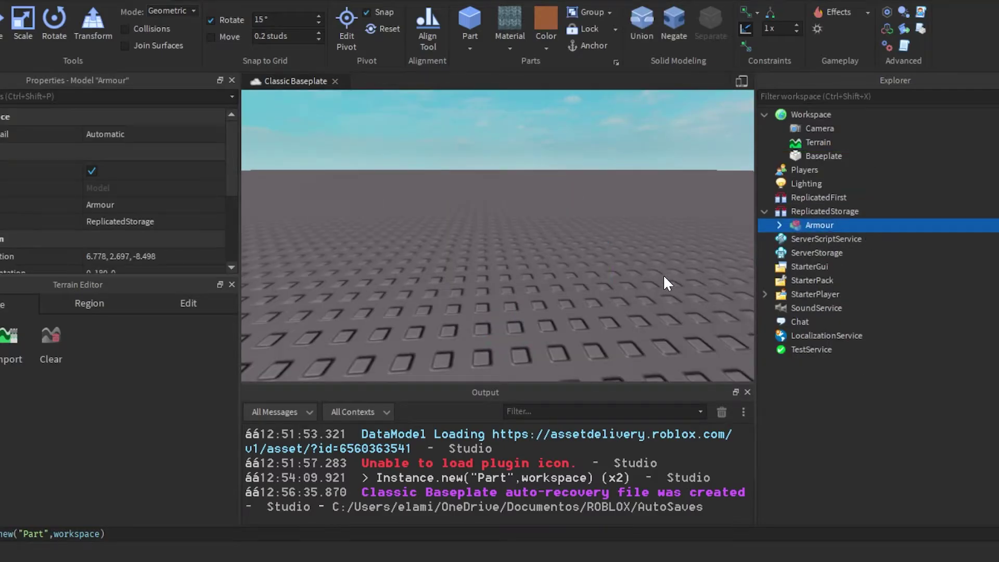
pyautogui.click(663, 274)
pyautogui.moveTo(650, 286); pyautogui.dragTo(656, 266, button='right')
pyautogui.moveTo(825, 211)
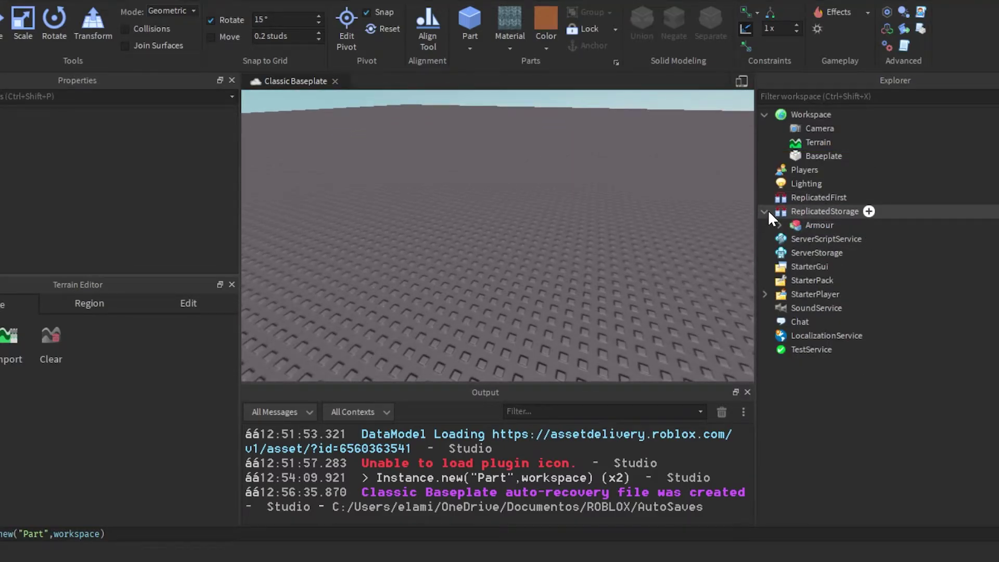
pyautogui.click(764, 211)
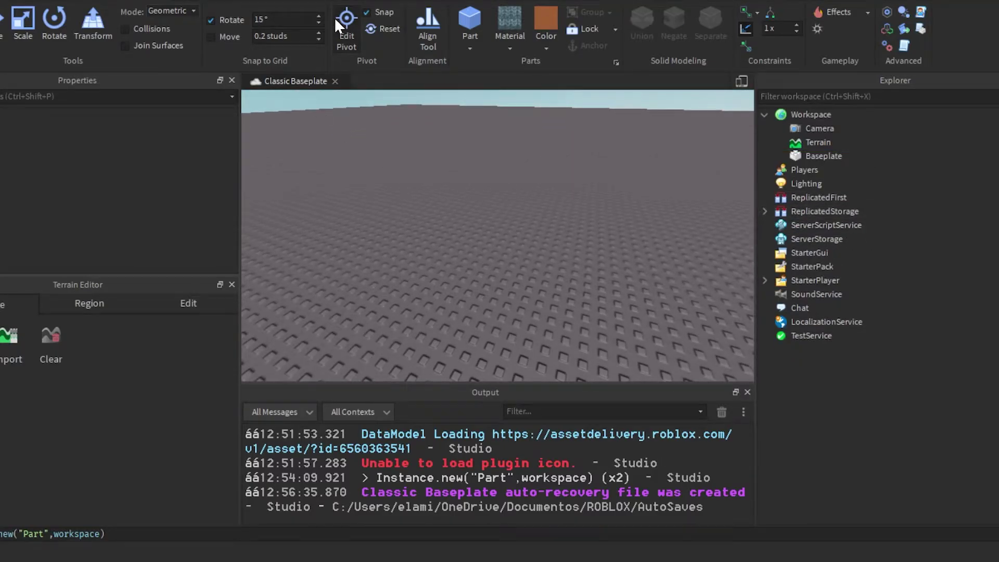
pyautogui.scroll(3, 495, 198)
# Step: Insert a block part and switch to the Scale tool to resize it
pyautogui.click(470, 48)
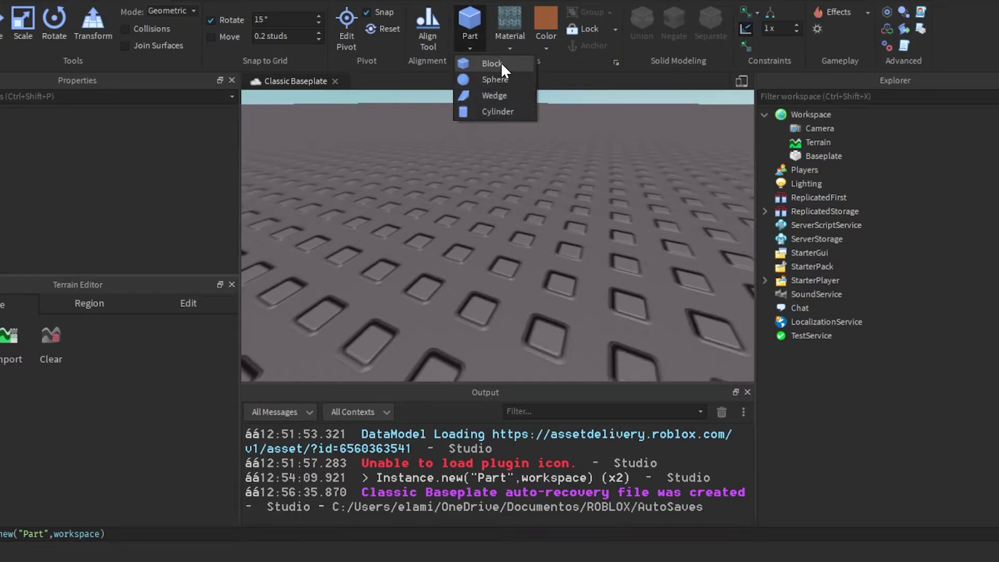
pyautogui.click(500, 67)
pyautogui.hotkey('ctrl', '3')
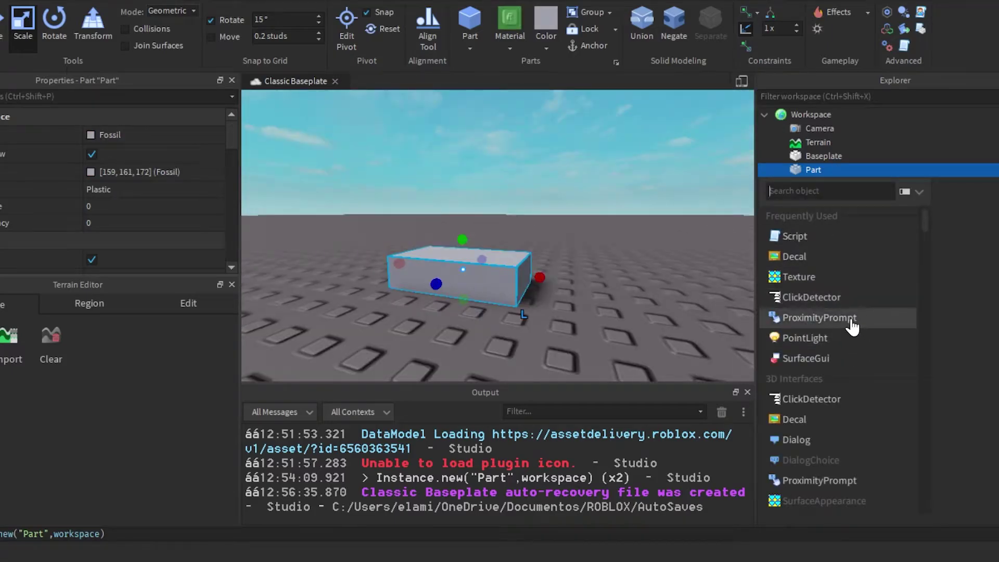
# Step: Add a ProximityPrompt with ActionText 'Buy' and ObjectText 'Armour[30$]'
pyautogui.click(816, 318)
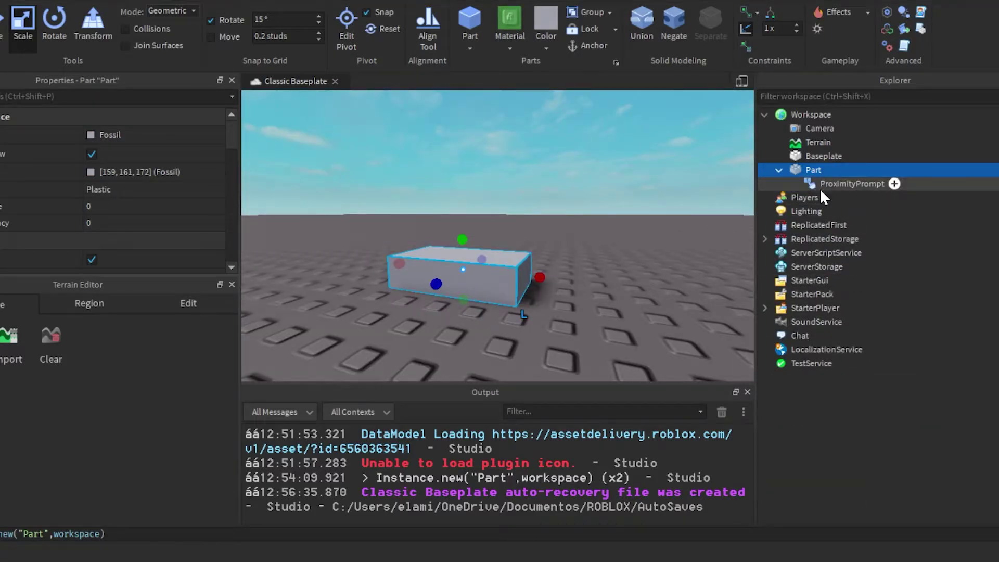
pyautogui.click(116, 151)
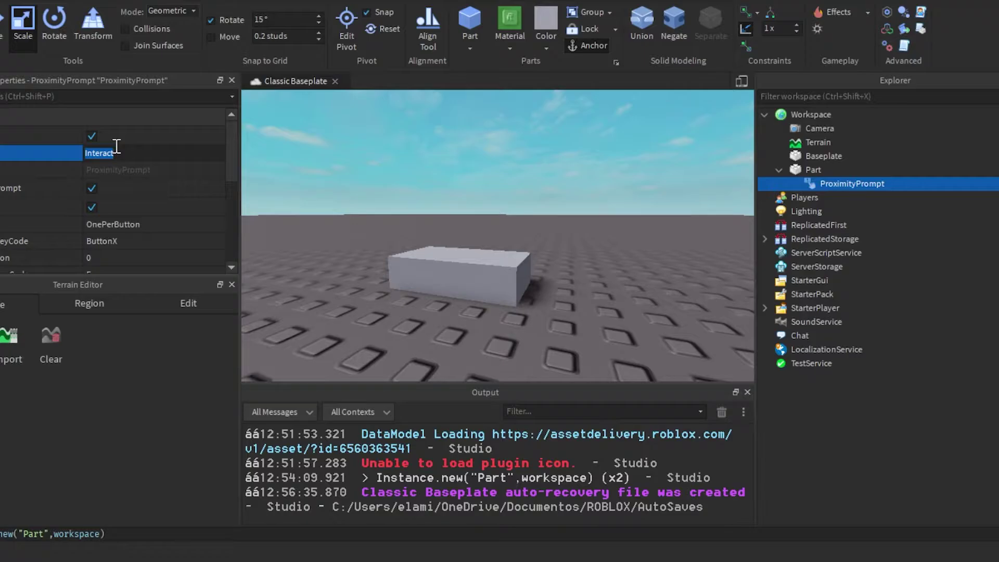
pyautogui.write('Buy')
pyautogui.press('Return')
pyautogui.scroll(-3, 138, 196)
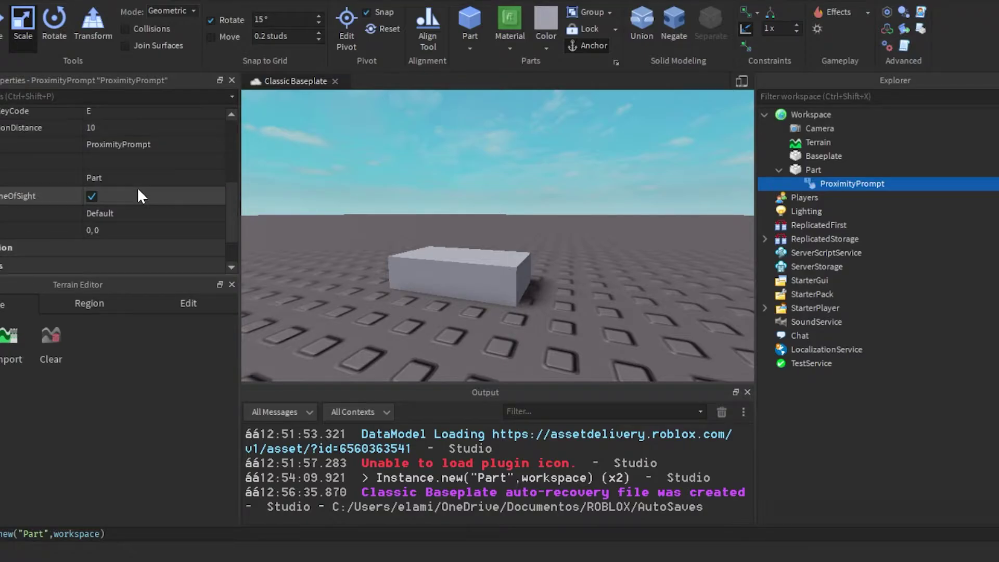
pyautogui.click(155, 162)
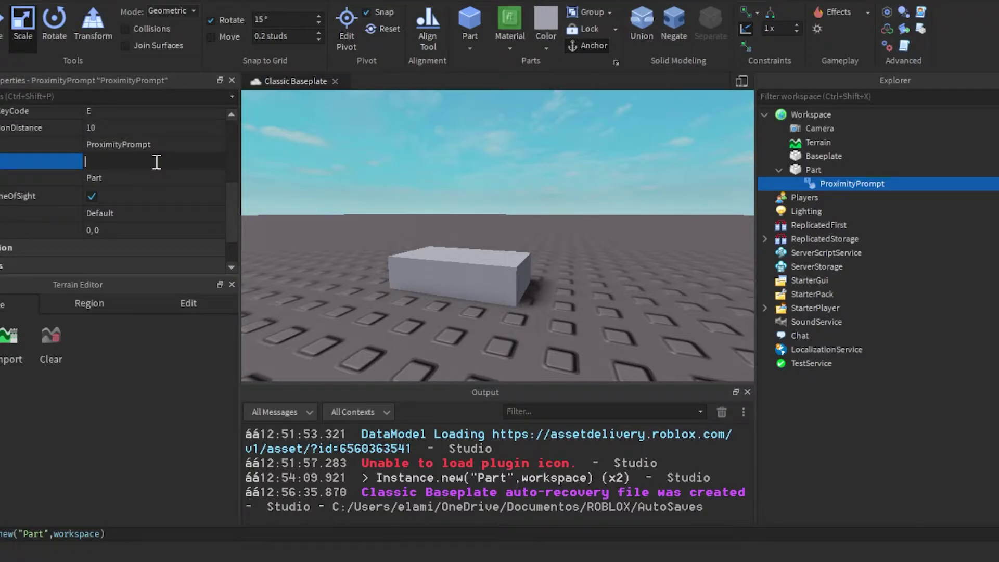
pyautogui.write('LA')
pyautogui.write('Armour')
pyautogui.press('BackSpace')
pyautogui.press('BackSpace')
pyautogui.press('BackSpace')
pyautogui.press('BackSpace')
pyautogui.press('BackSpace')
pyautogui.write('rmour[')
pyautogui.write('30$')
# Step: In a new Buy script, write ProximityPrompt.Triggered:Connect(function(plr) with a Cash check
pyautogui.click(384, 127)
pyautogui.moveTo(383, 126); pyautogui.dragTo(517, 254, button='right')
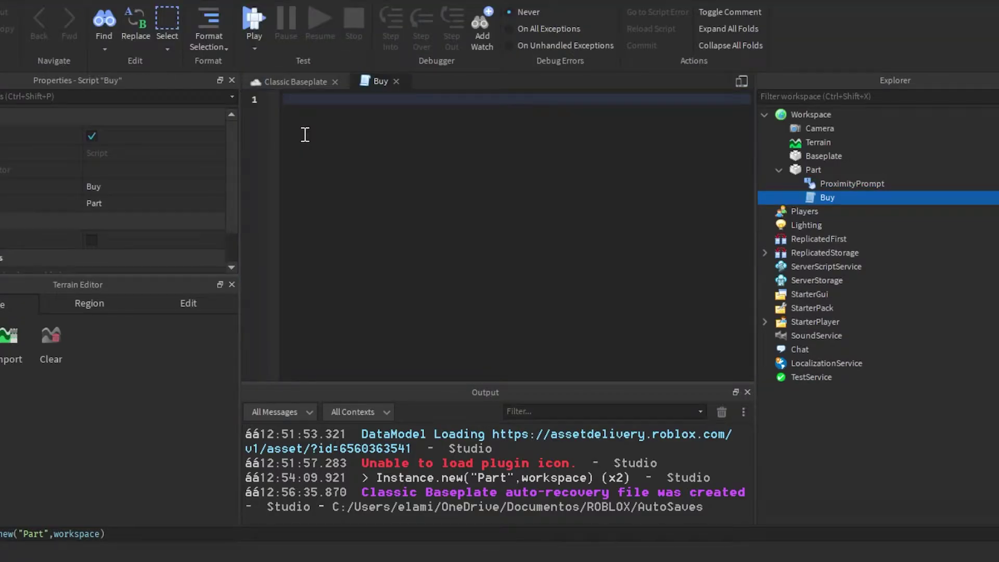
pyautogui.write('script.Parent.')
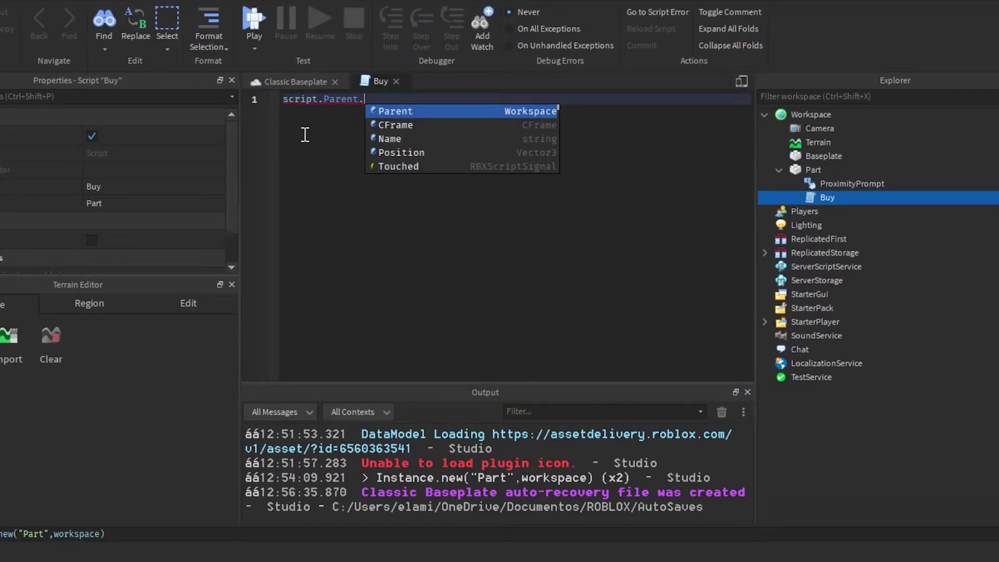
pyautogui.write('pr')
pyautogui.press('Tab')
pyautogui.write('.')
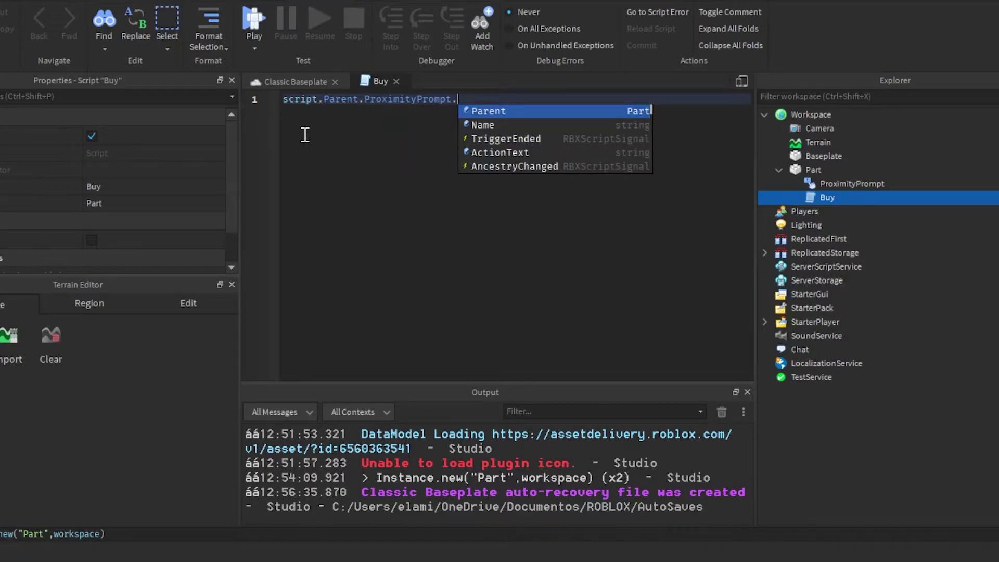
pyautogui.write('tri')
pyautogui.press('Down')
pyautogui.press('Tab')
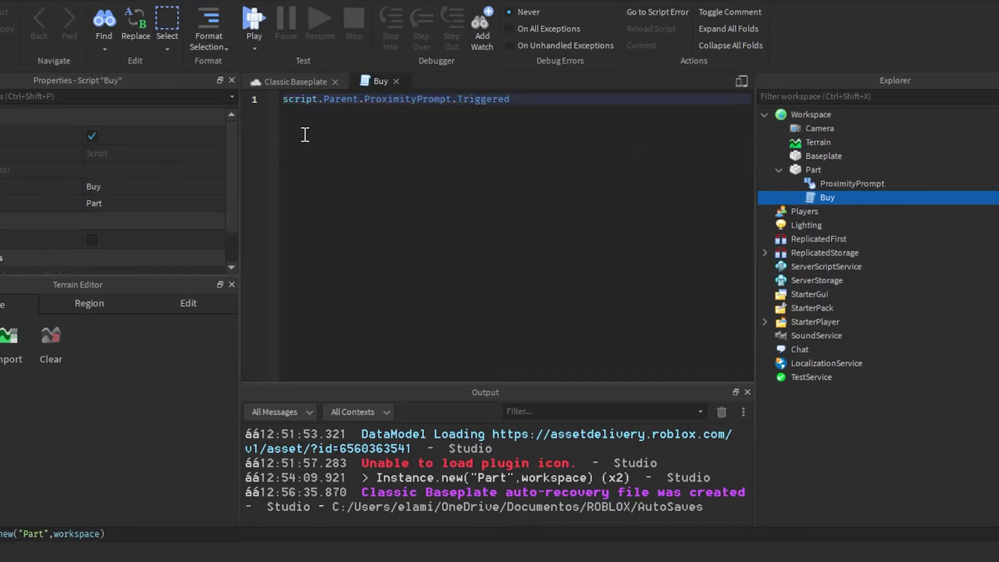
pyautogui.write(':c')
pyautogui.press('Tab')
pyautogui.write('(f')
pyautogui.press('Tab')
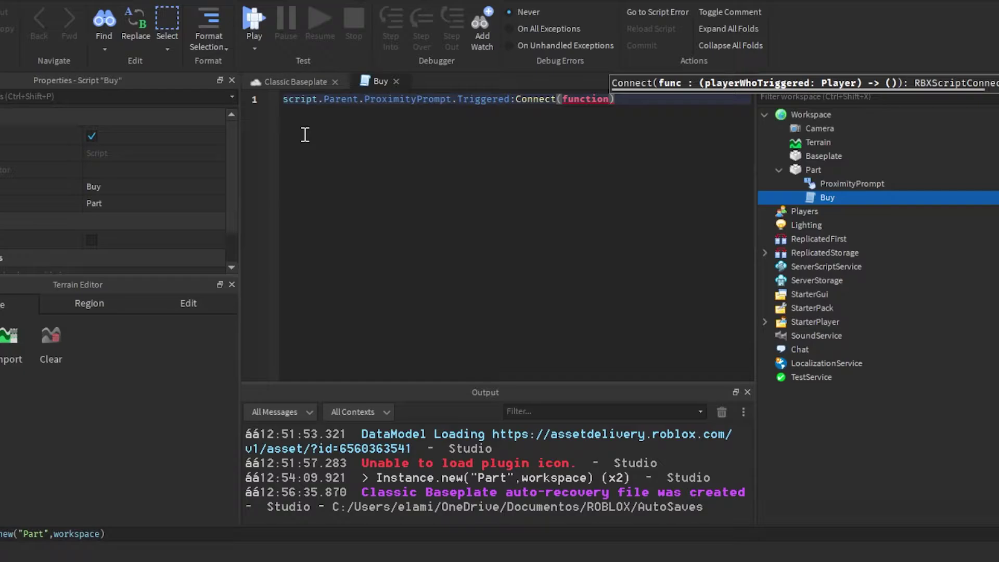
pyautogui.write('(plr')
pyautogui.press('Return')
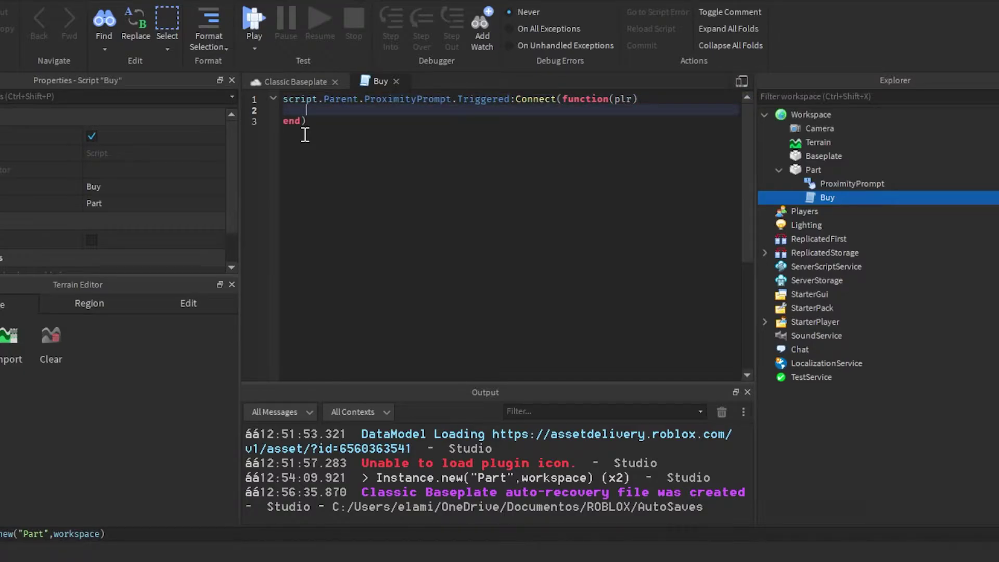
pyautogui.write('if ')
pyautogui.write('plr.leade')
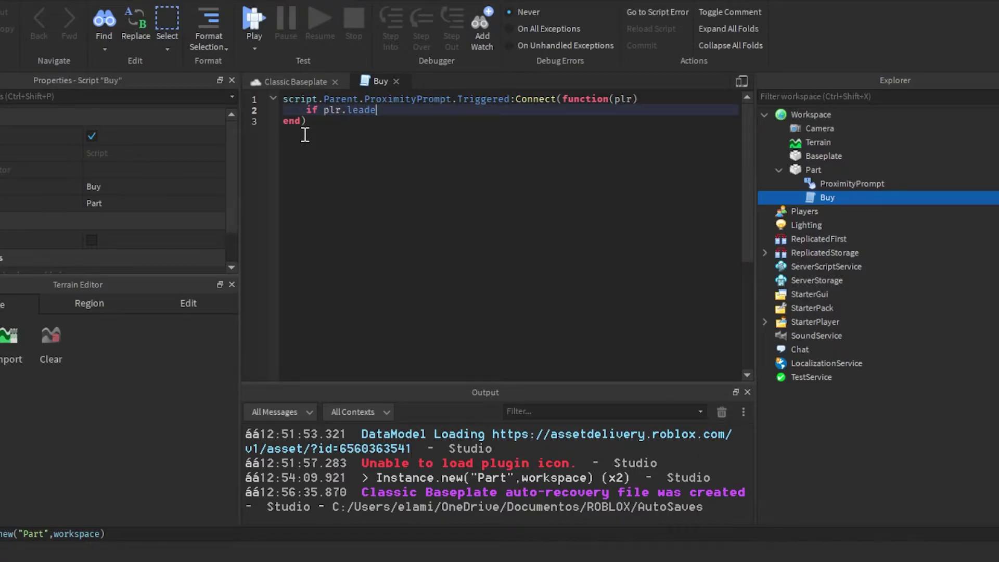
pyautogui.write('rstats.Ca')
pyautogui.write('sh.')
pyautogui.write('Value ')
pyautogui.write('>=')
pyautogui.write('30 then')
# Step: Complete 'if plr.leaderstats.Cash.Value >= 30 then' and subtract 30 Cash inside it
pyautogui.press('Return')
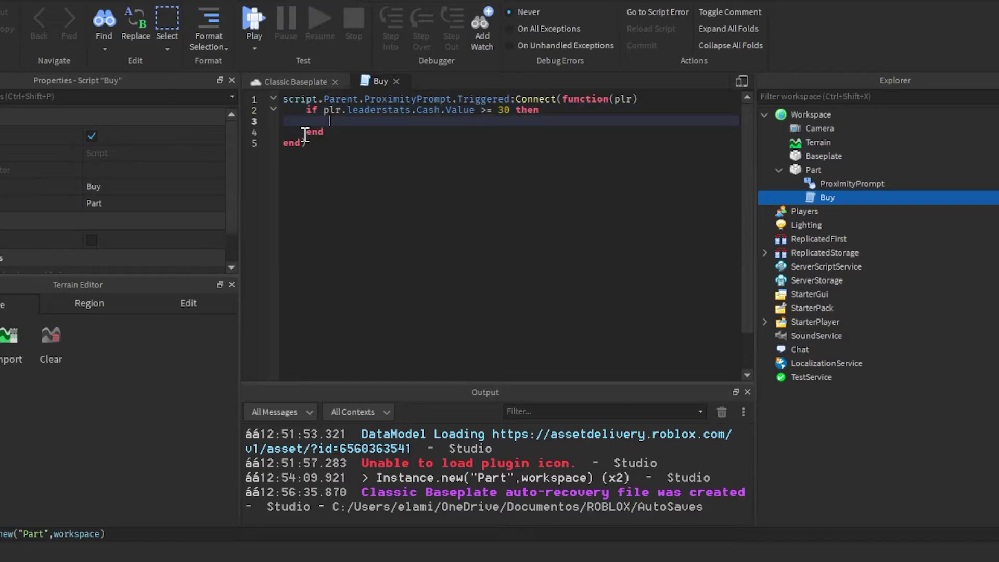
pyautogui.write('plr.')
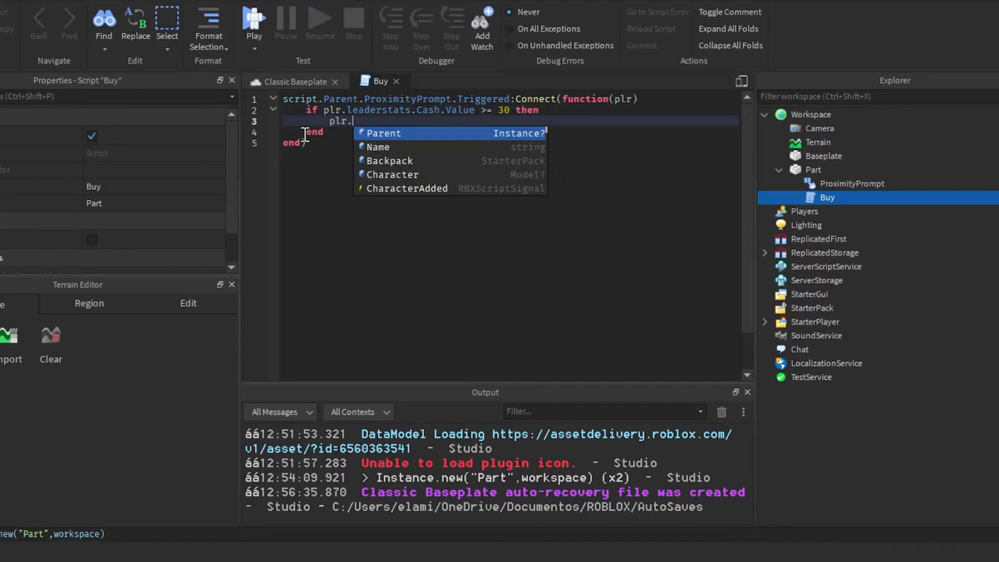
pyautogui.write('leadersta')
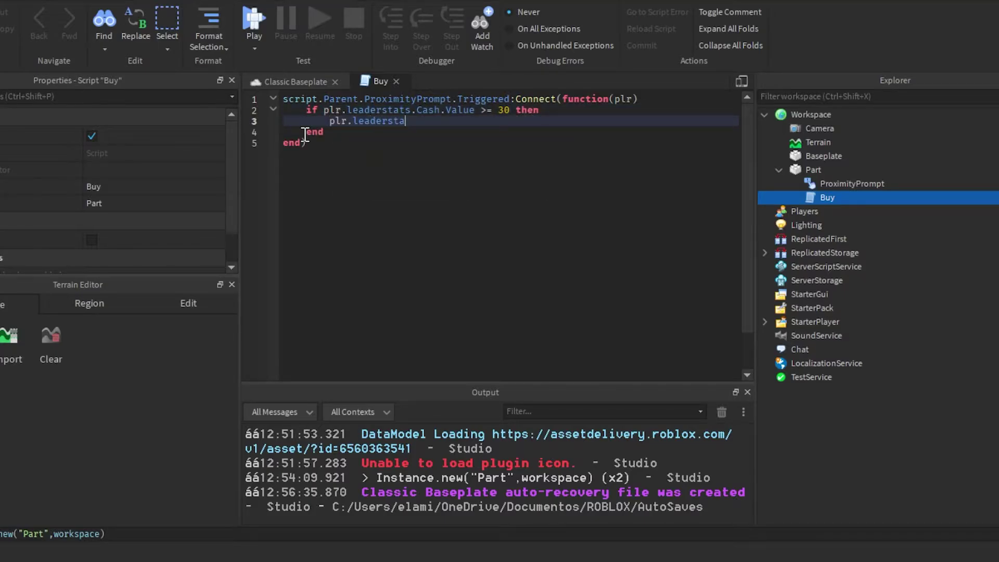
pyautogui.write('ts.Cash')
pyautogui.write('.Value')
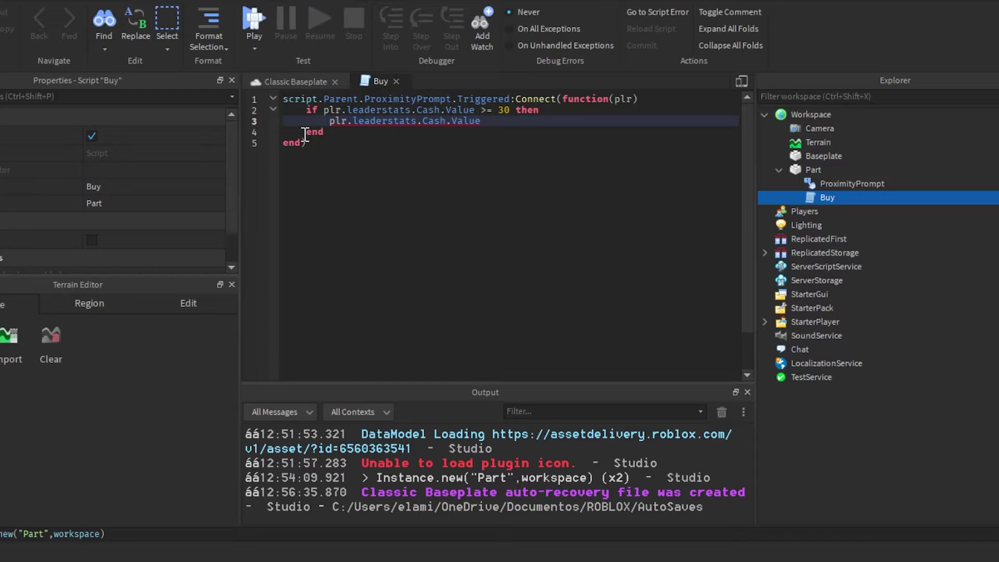
pyautogui.write(' -= ')
pyautogui.write('30')
pyautogui.press('Return')
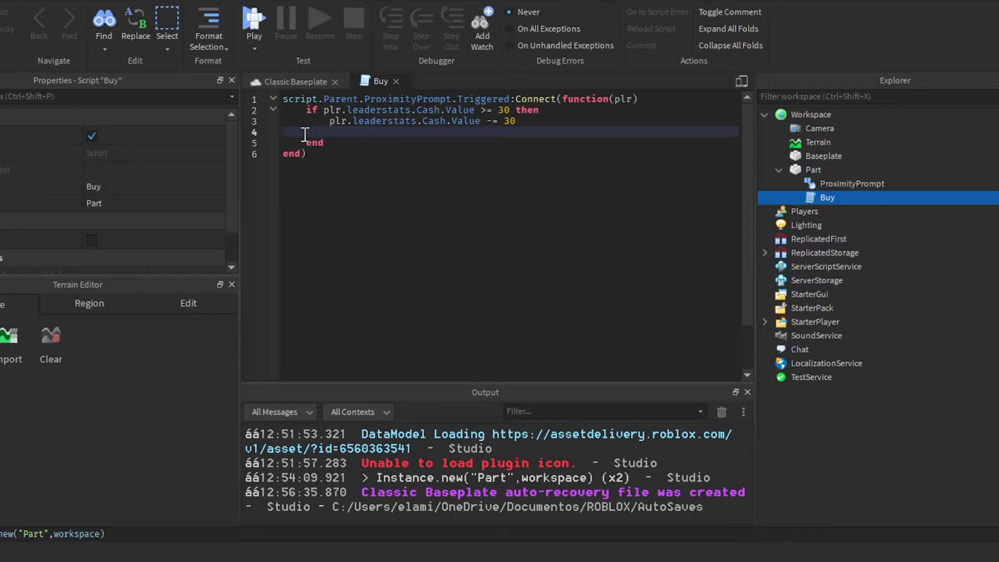
# Step: Add the line 'local plrChar = plr.Character'
pyautogui.press('Return')
pyautogui.write('lcoal')
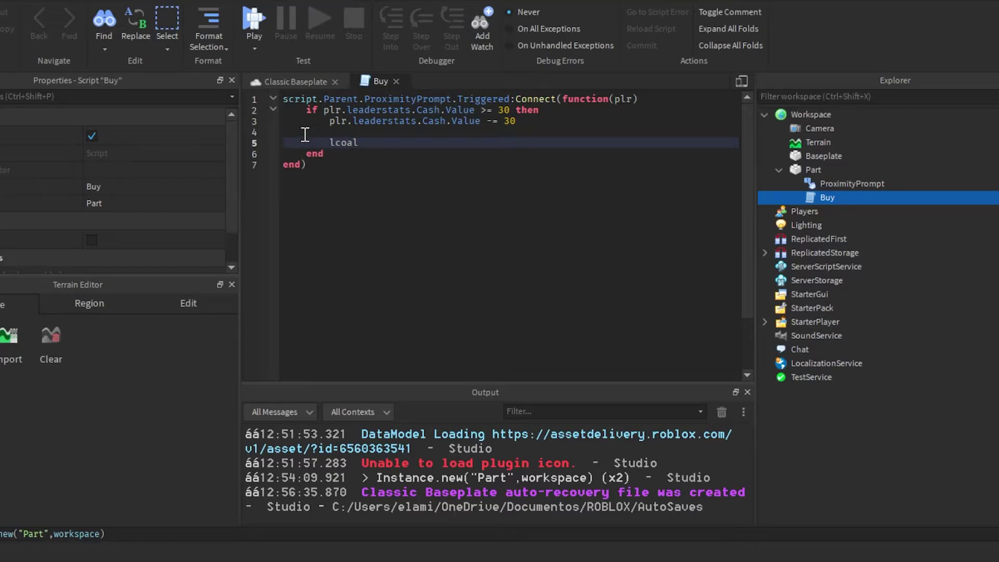
pyautogui.press('BackSpace')
pyautogui.press('BackSpace')
pyautogui.press('BackSpace')
pyautogui.press('BackSpace')
pyautogui.write('local p')
pyautogui.write('lr chs')
pyautogui.press('BackSpace')
pyautogui.write('a')
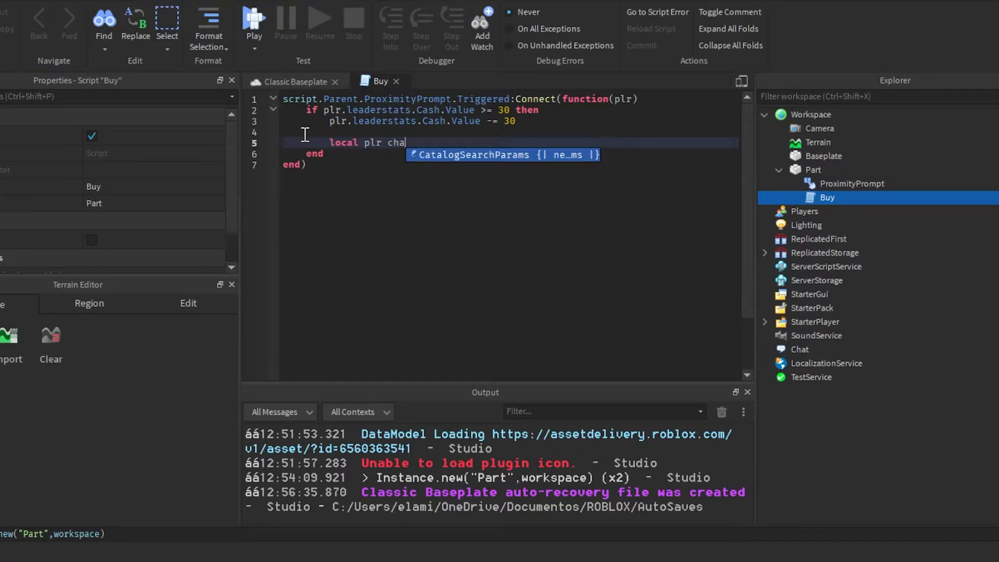
pyautogui.press('BackSpace')
pyautogui.press('BackSpace')
pyautogui.press('BackSpace')
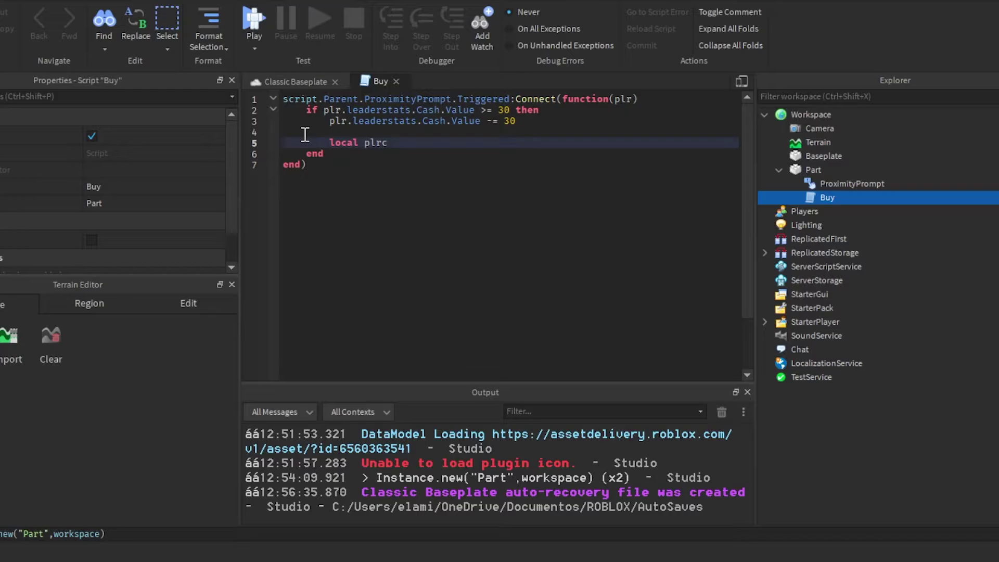
pyautogui.press('BackSpace')
pyautogui.write('Char = ')
pyautogui.write('plr.')
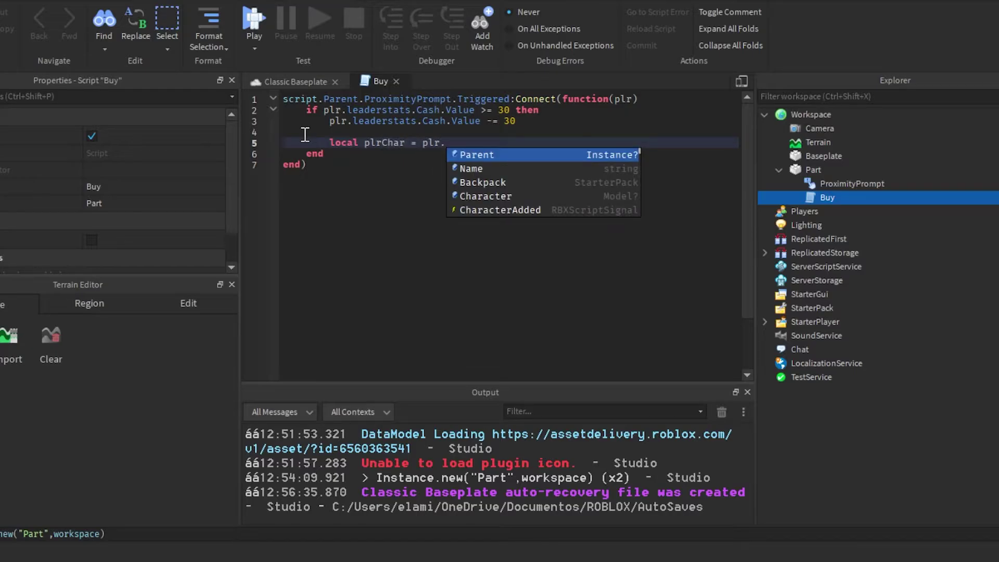
pyautogui.write('Cha')
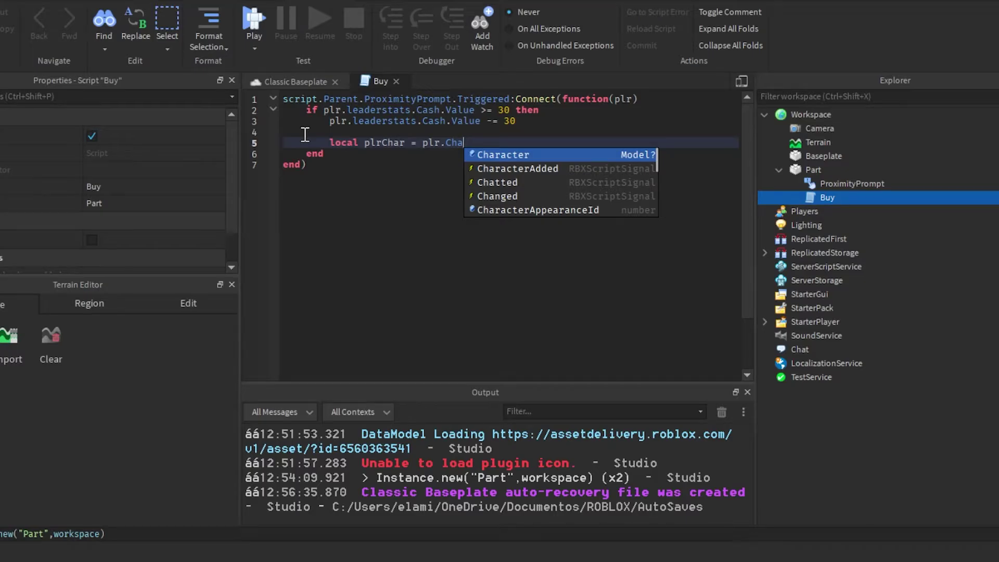
pyautogui.press('Down')
pyautogui.press('Down')
pyautogui.press('Up')
pyautogui.press('Up')
pyautogui.press('Tab')
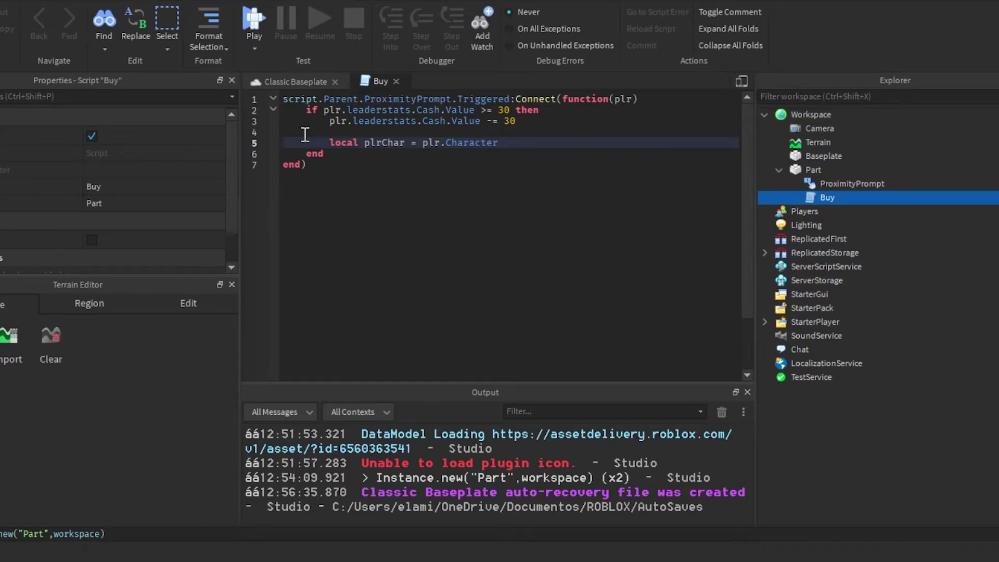
# Step: Add 'local armourClone = game.ReplicatedStorage.Armour:Clone()'
pyautogui.press('Return')
pyautogui.write('lcoal')
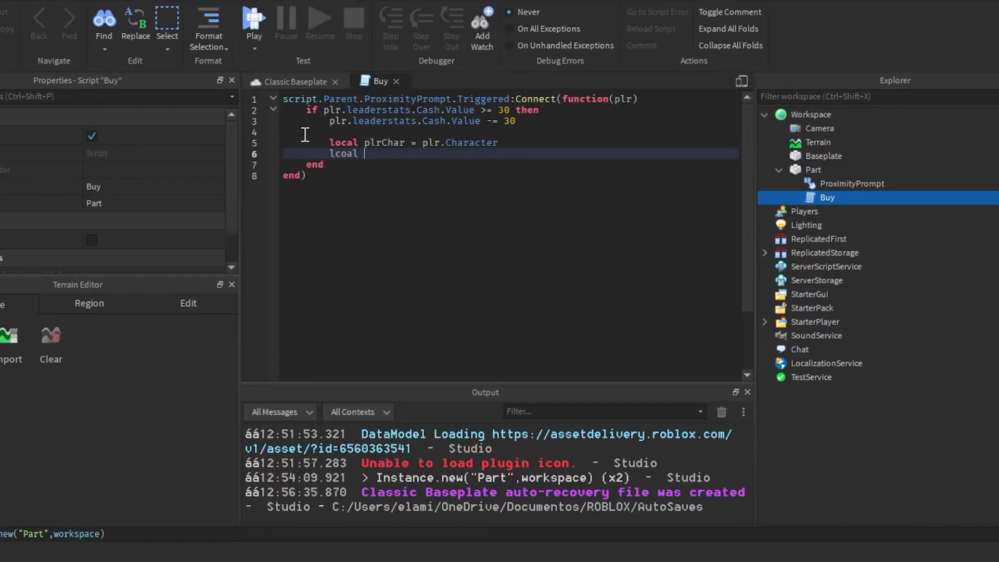
pyautogui.press('BackSpace')
pyautogui.press('BackSpace')
pyautogui.press('BackSpace')
pyautogui.press('BackSpace')
pyautogui.write('local ')
pyautogui.write('armourC')
pyautogui.write('lone = ')
pyautogui.write('w')
pyautogui.press('BackSpace')
pyautogui.write('g')
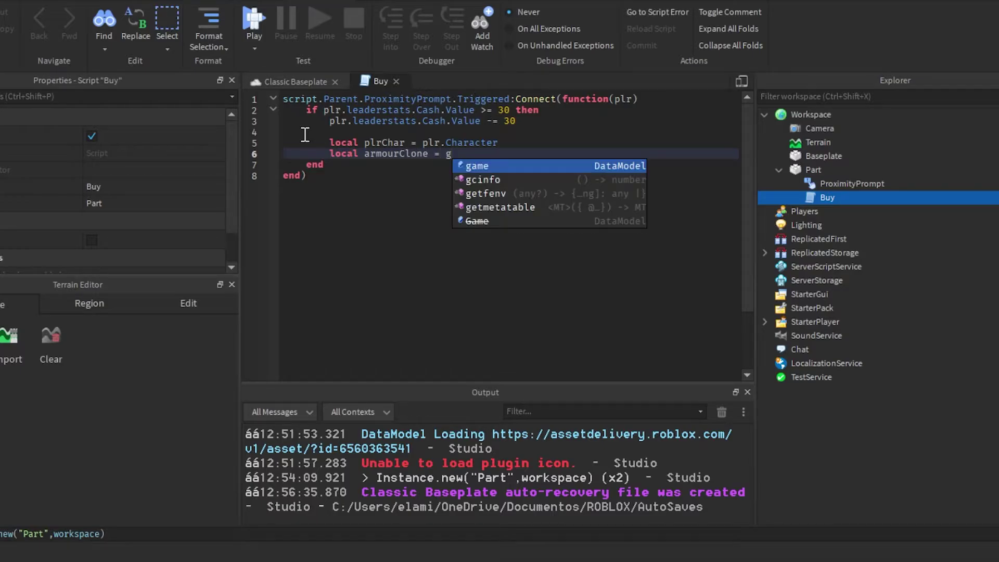
pyautogui.press('Return')
pyautogui.write('.')
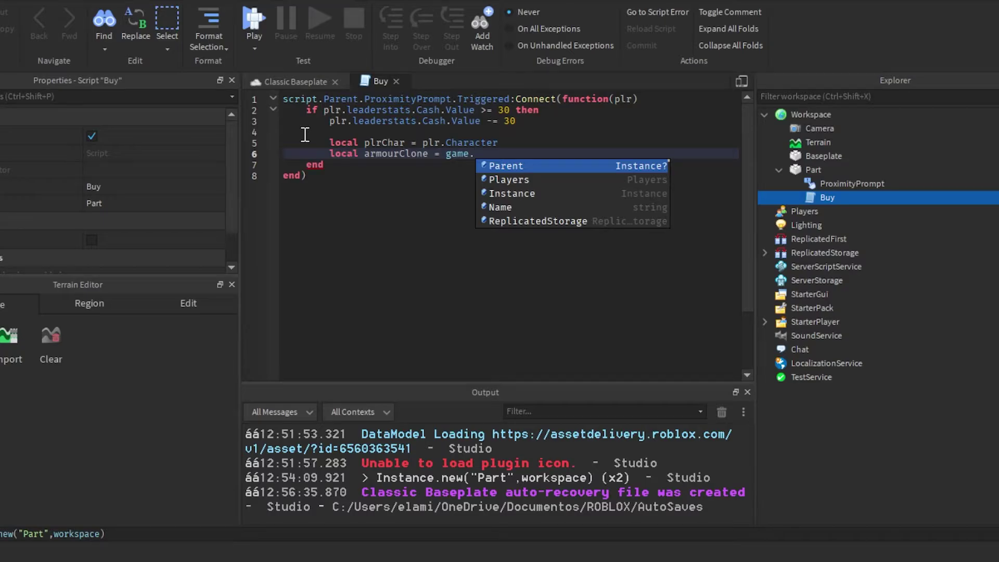
pyautogui.write('R')
pyautogui.press('Return')
pyautogui.write('.')
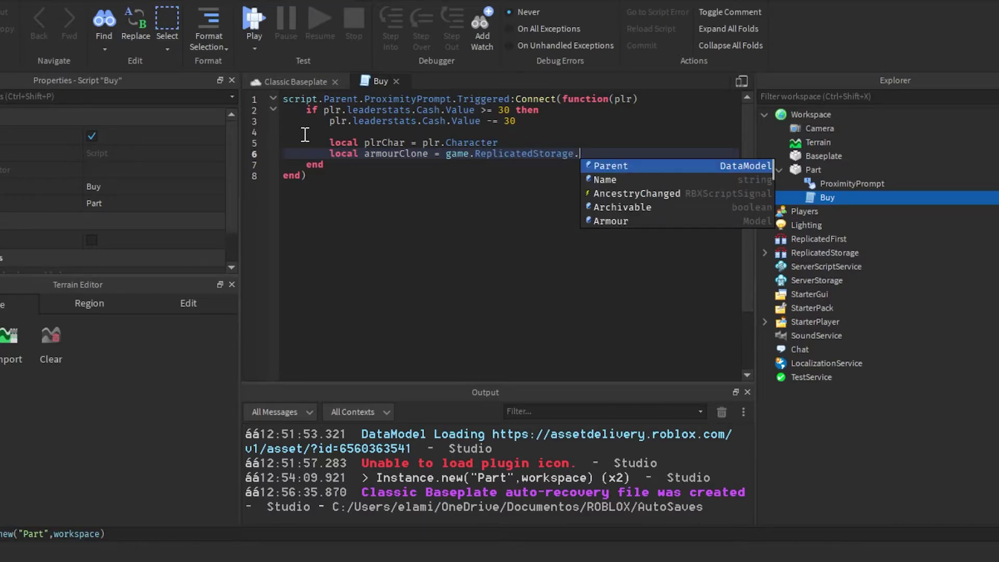
pyautogui.write('A')
pyautogui.press('Return')
pyautogui.write(':cl')
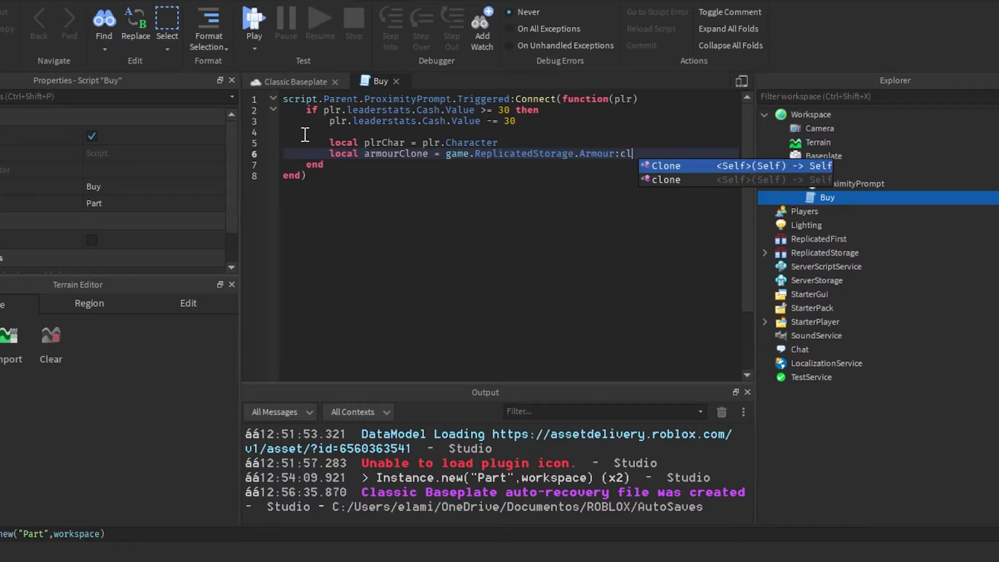
pyautogui.press('Return')
pyautogui.write('()')
# Step: Add 'armourClone.Parent = plrChar'
pyautogui.press('Return')
pyautogui.write('arm')
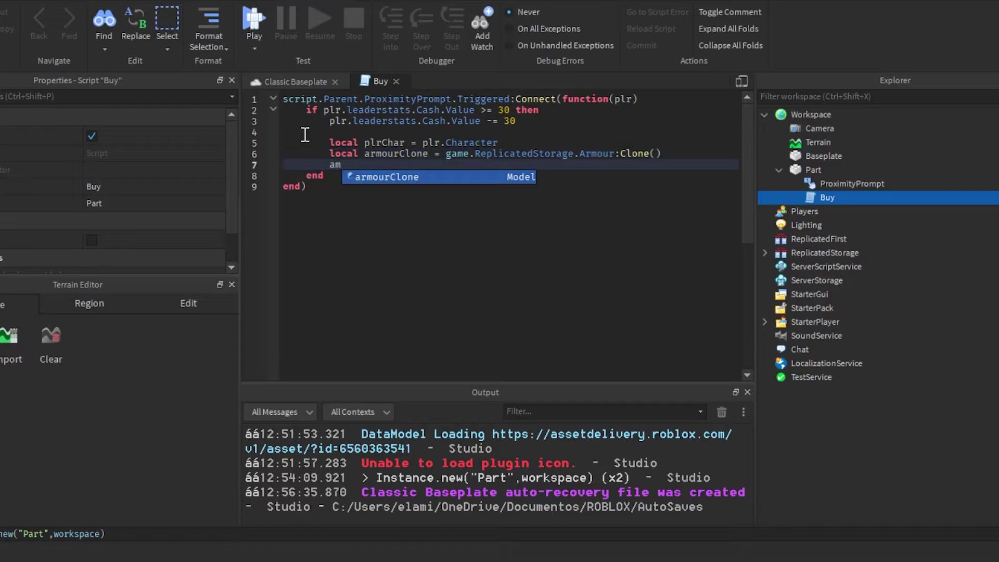
pyautogui.press('Return')
pyautogui.write('.P')
pyautogui.press('Return')
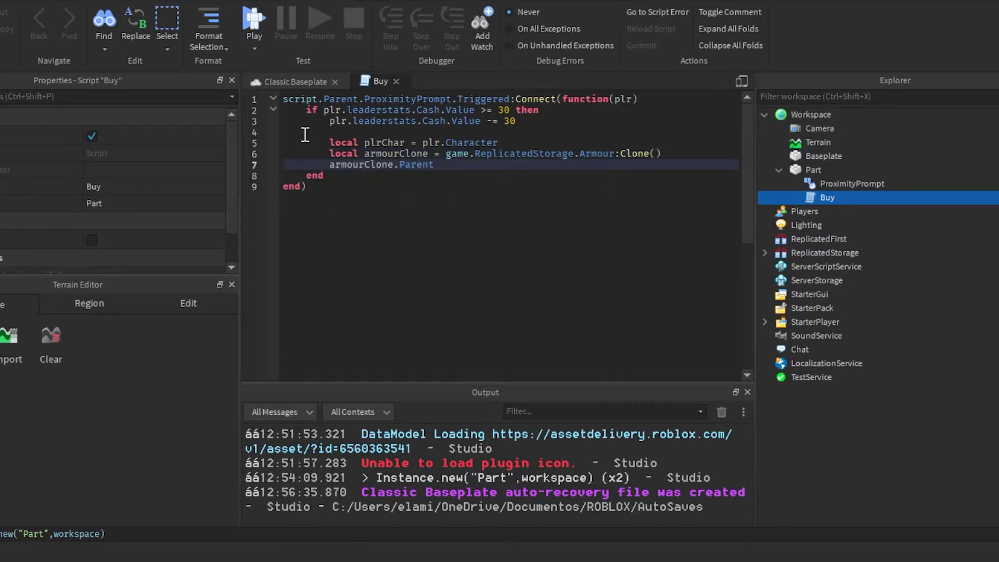
pyautogui.write(' = p')
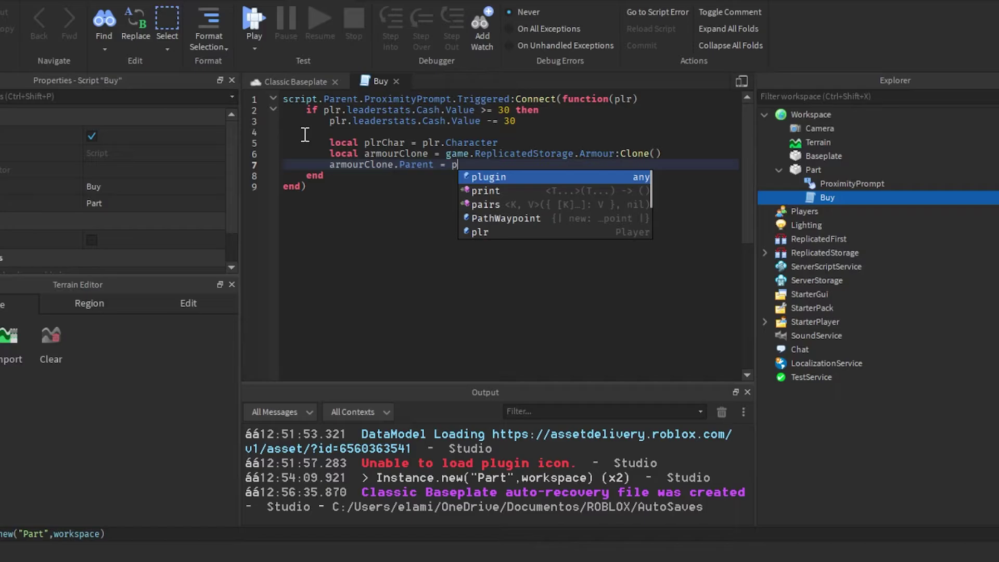
pyautogui.write('lr')
pyautogui.press('Down')
pyautogui.press('Return')
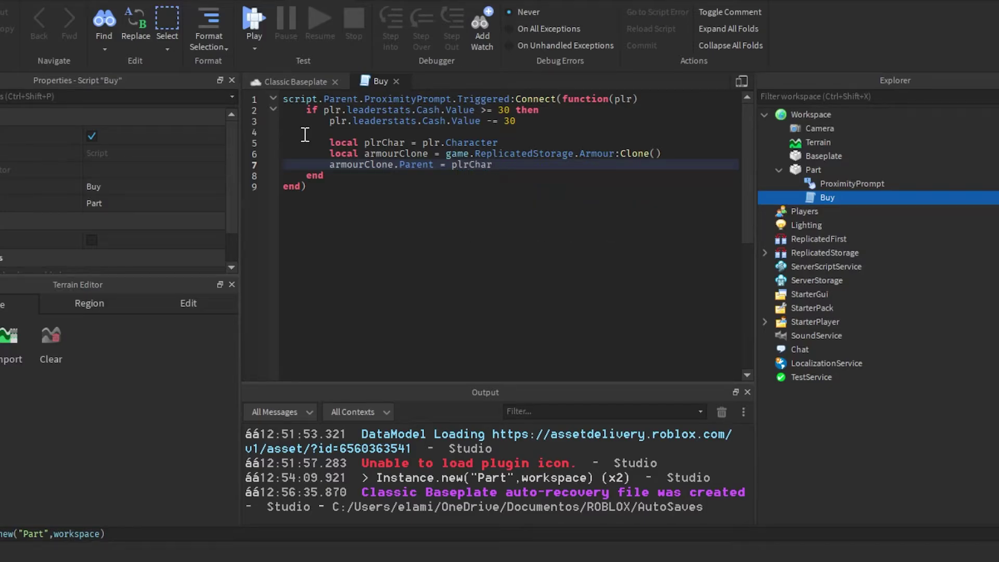
# Step: Add 'armourClone:SetPrimaryPartCFrame(plrChar.PrimaryPart.CFrame)' to the Buy script
pyautogui.press('Return')
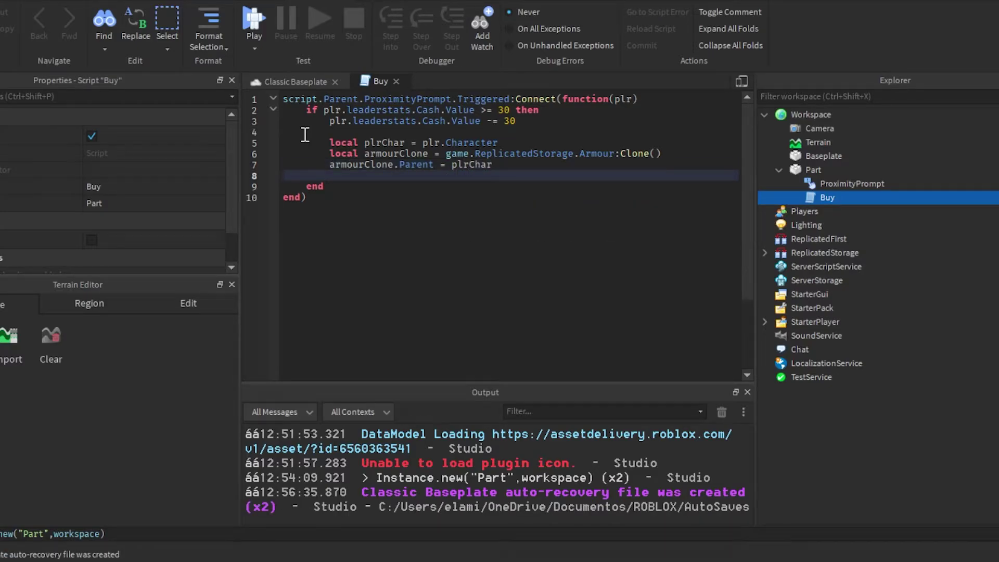
pyautogui.write('arm')
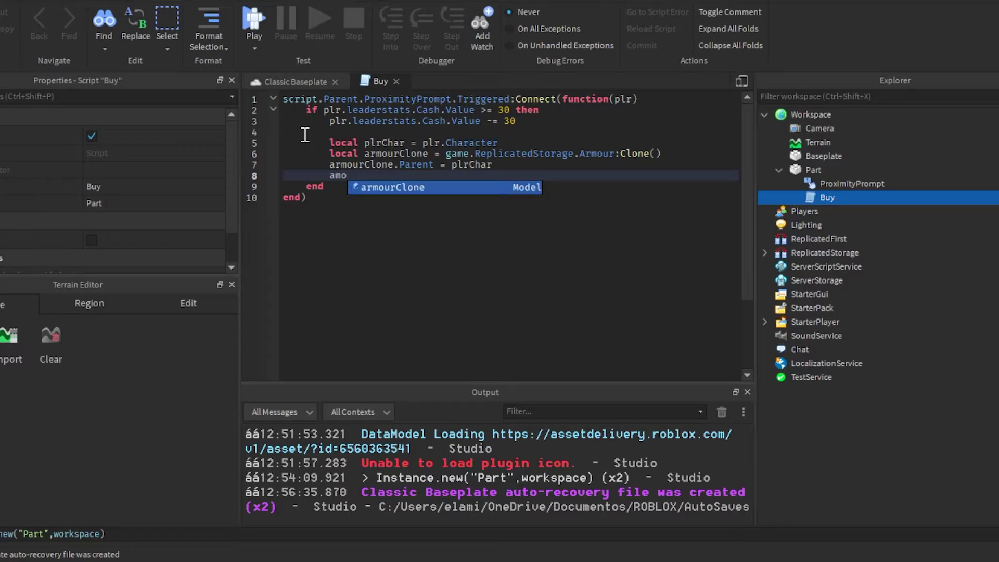
pyautogui.press('Return')
pyautogui.write(':set')
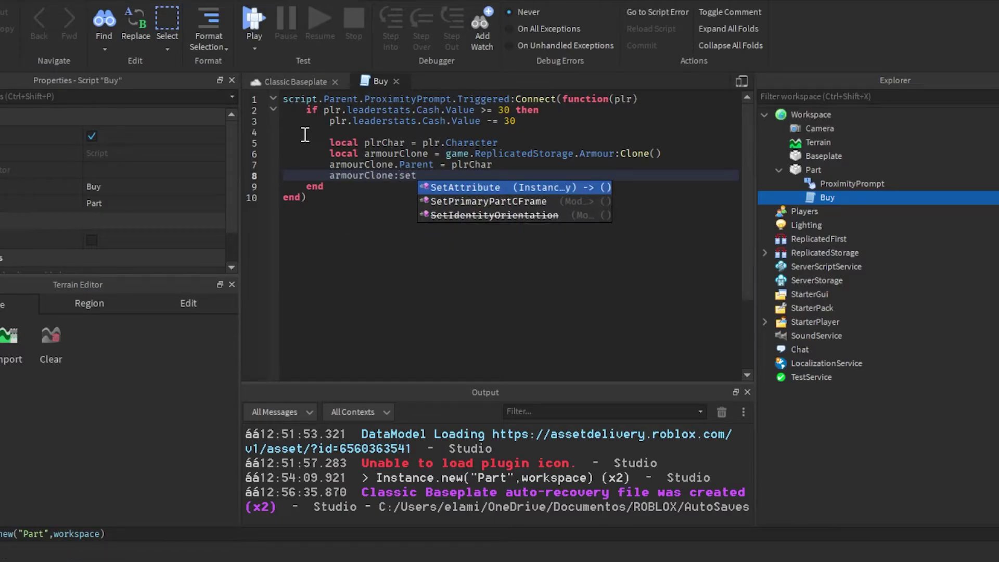
pyautogui.press('Down')
pyautogui.press('Return')
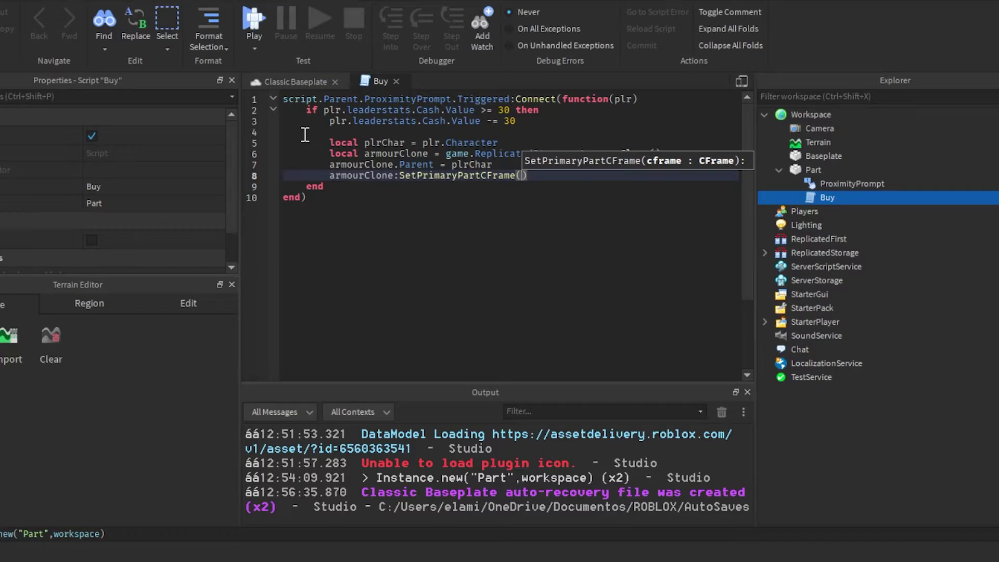
pyautogui.write('plr')
pyautogui.press('Down')
pyautogui.press('Return')
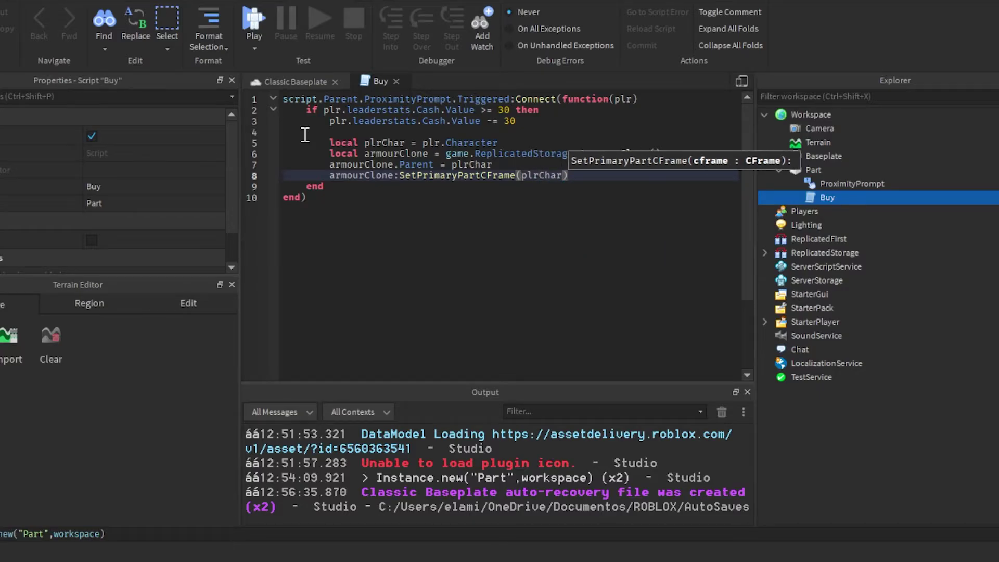
pyautogui.write('.')
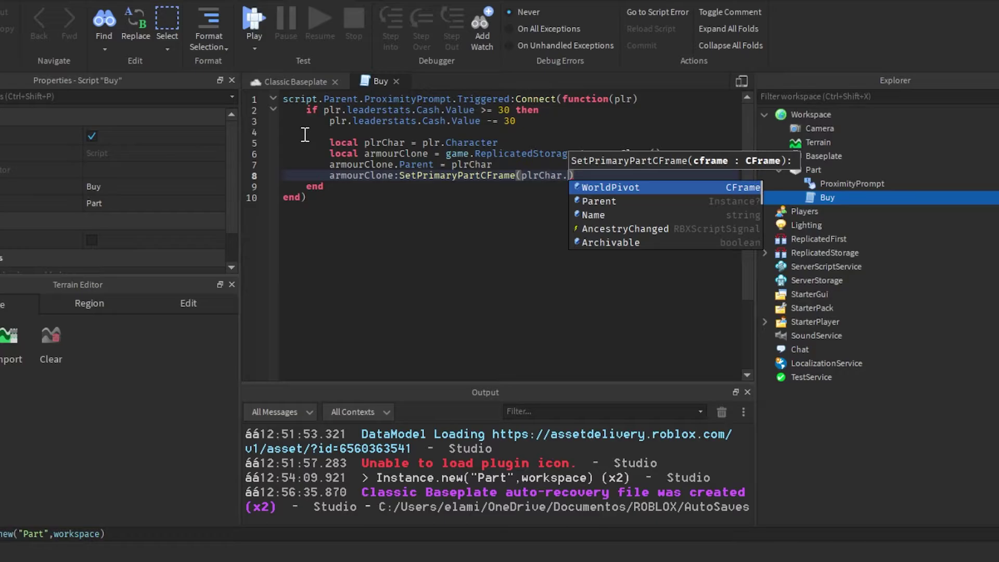
pyautogui.write('pr')
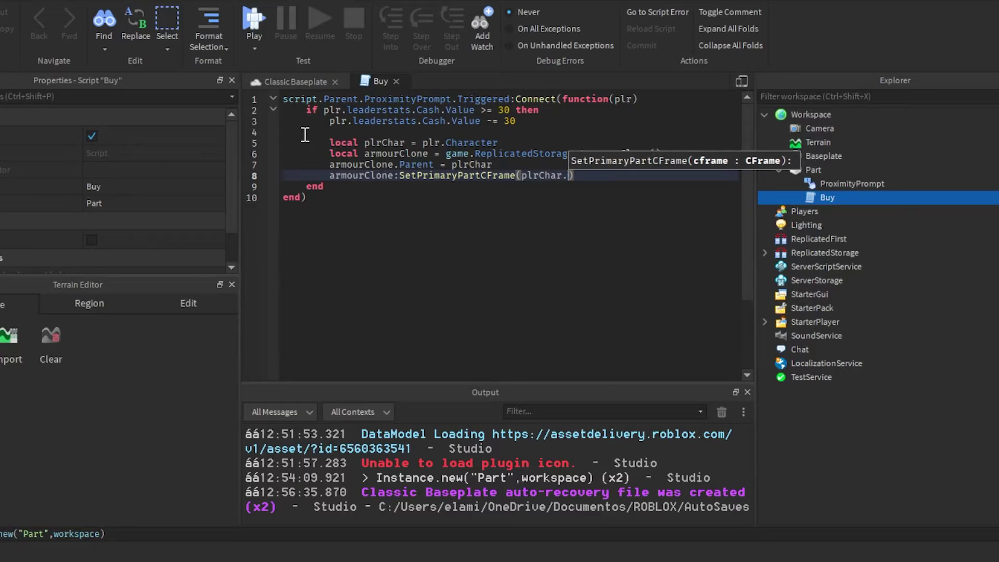
pyautogui.press('Return')
pyautogui.write('.')
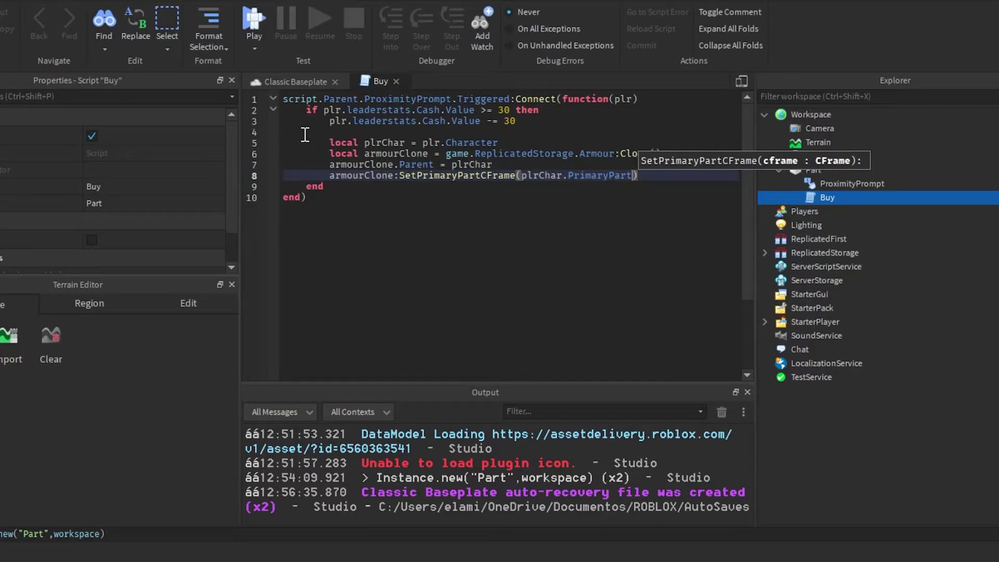
pyautogui.write('cf')
pyautogui.press('Return')
pyautogui.press('Right')
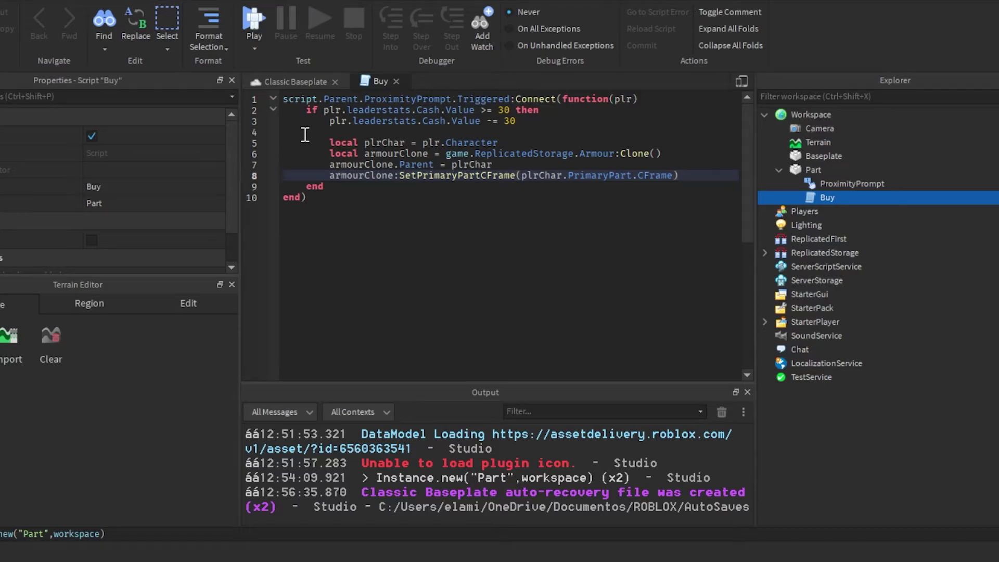
pyautogui.press('Return')
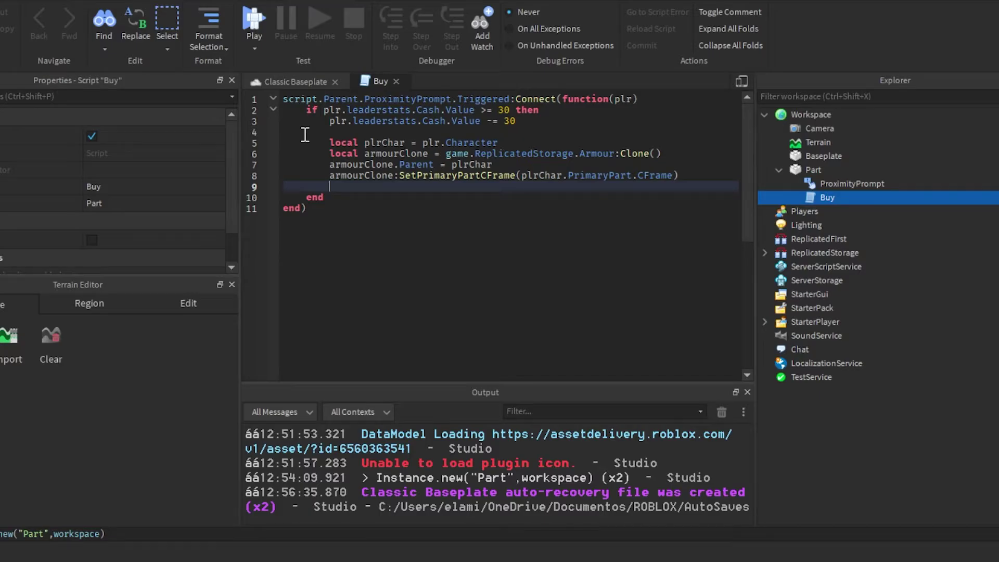
pyautogui.write('local weld = ')
pyautogui.write('Instance.ne')
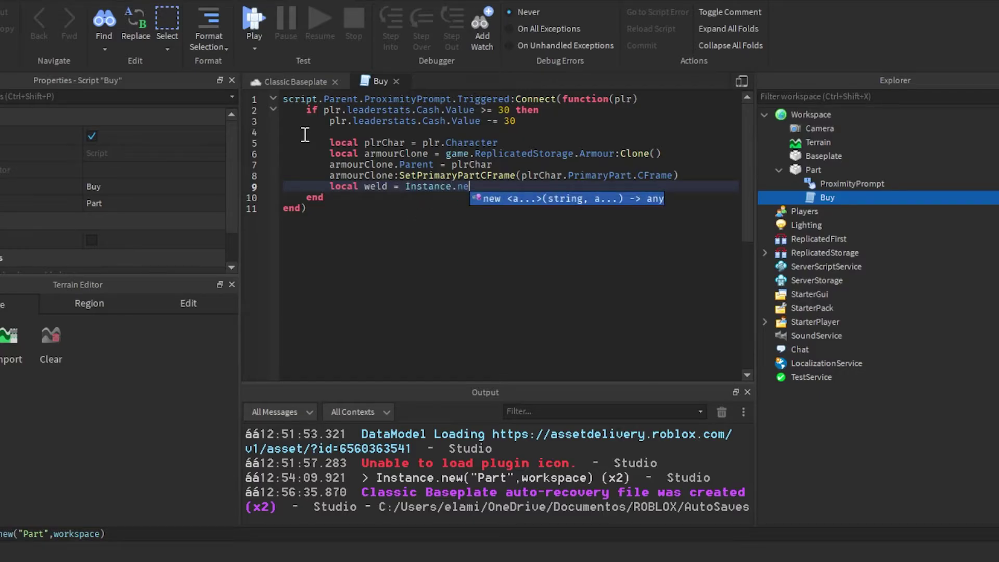
pyautogui.write('w("')
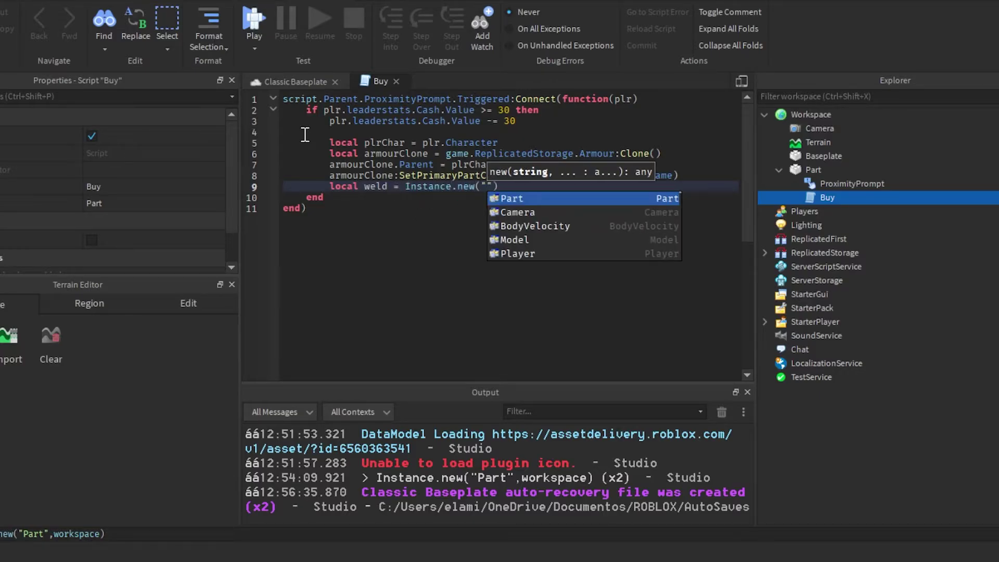
pyautogui.write('wel')
# Step: Add 'local weld = Instance.new('Weld', plrChar.UpperTorso)' to the Buy script
pyautogui.press('Return')
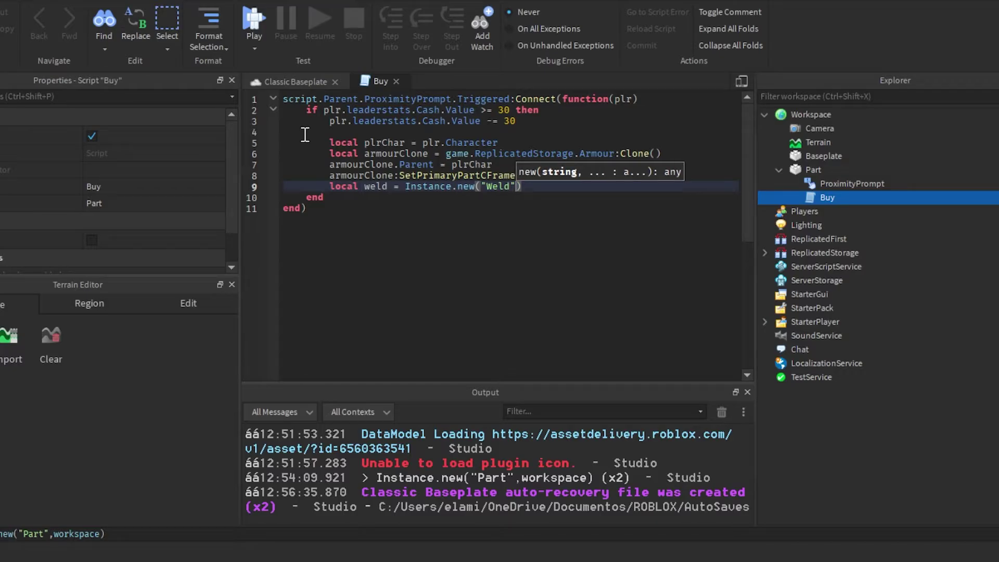
pyautogui.write(',plr')
pyautogui.press('Down')
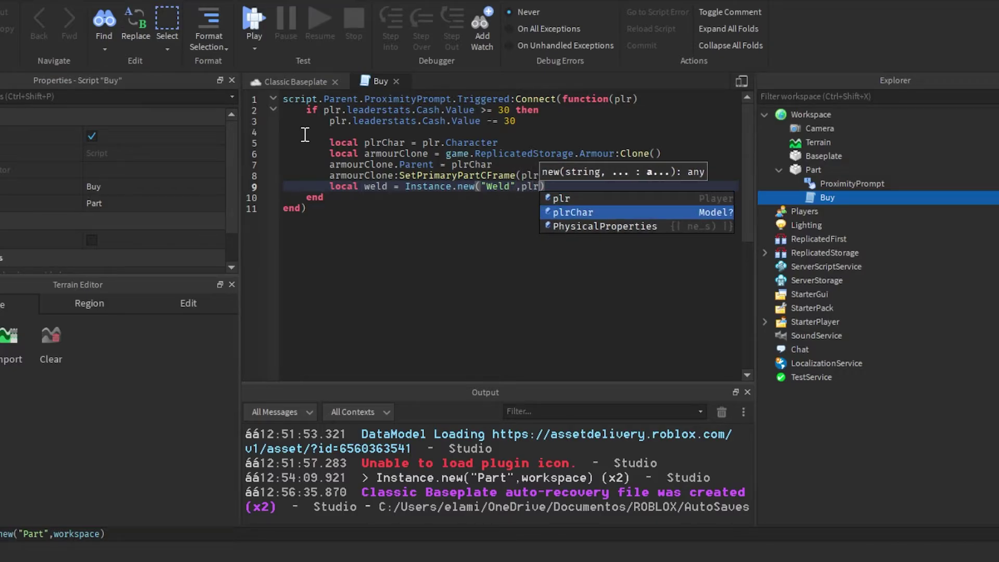
pyautogui.press('Return')
pyautogui.write('.')
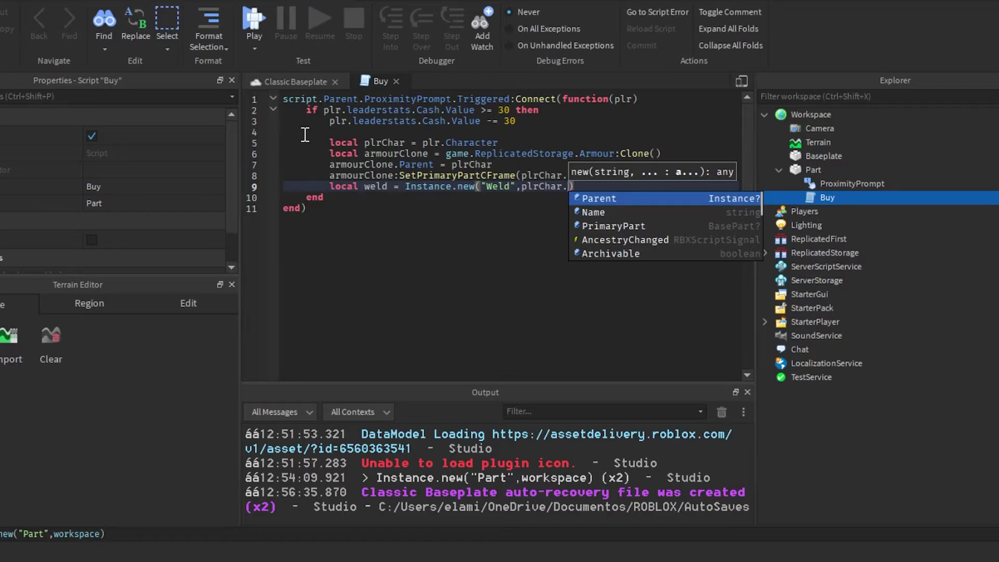
pyautogui.press('Escape')
pyautogui.write('U')
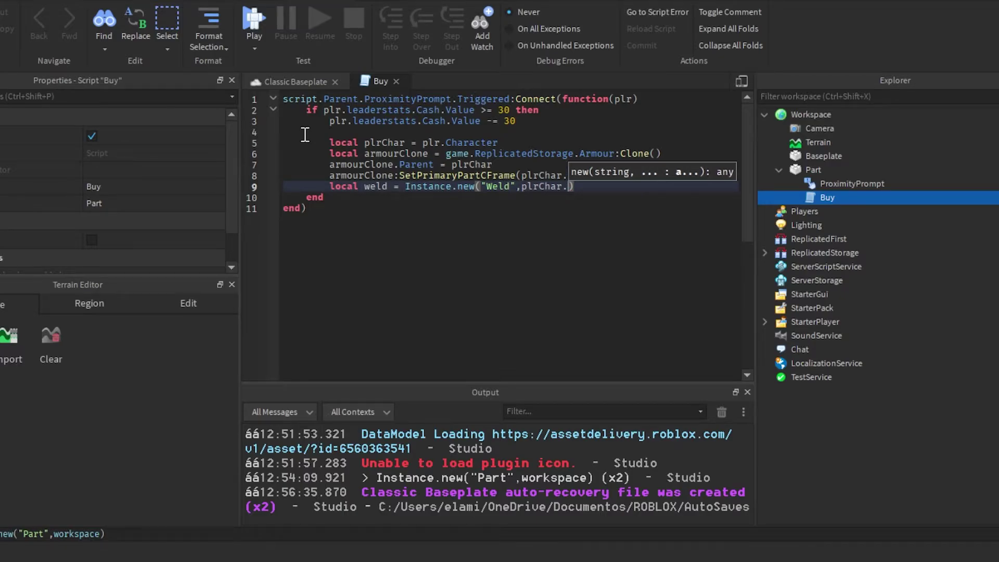
pyautogui.write('pper')
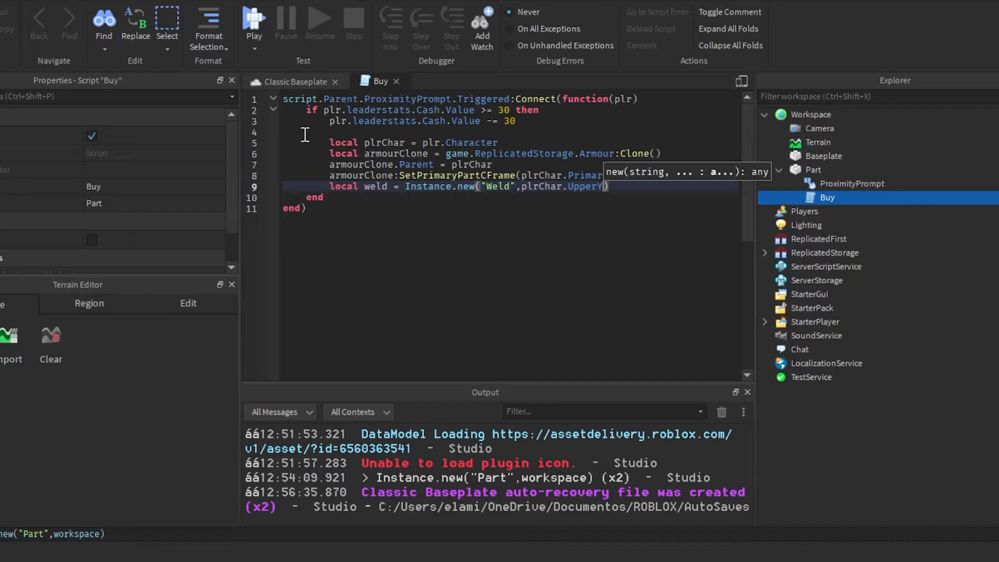
pyautogui.write('Torso')
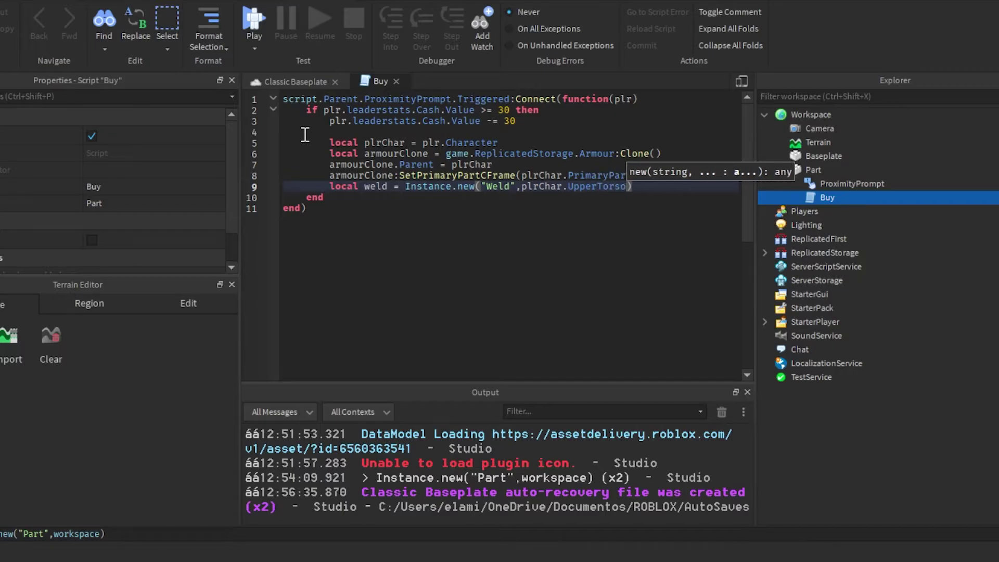
pyautogui.click(649, 185)
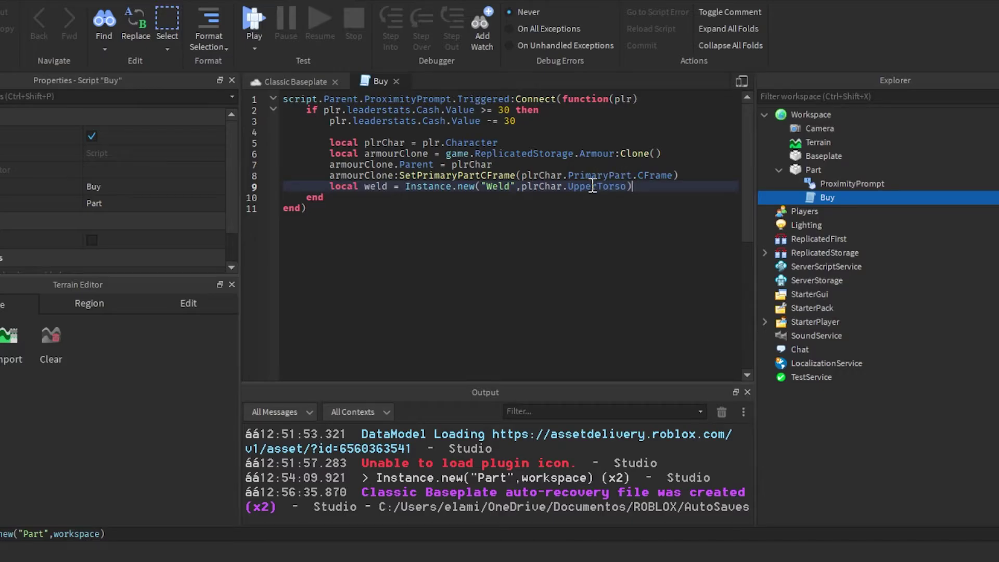
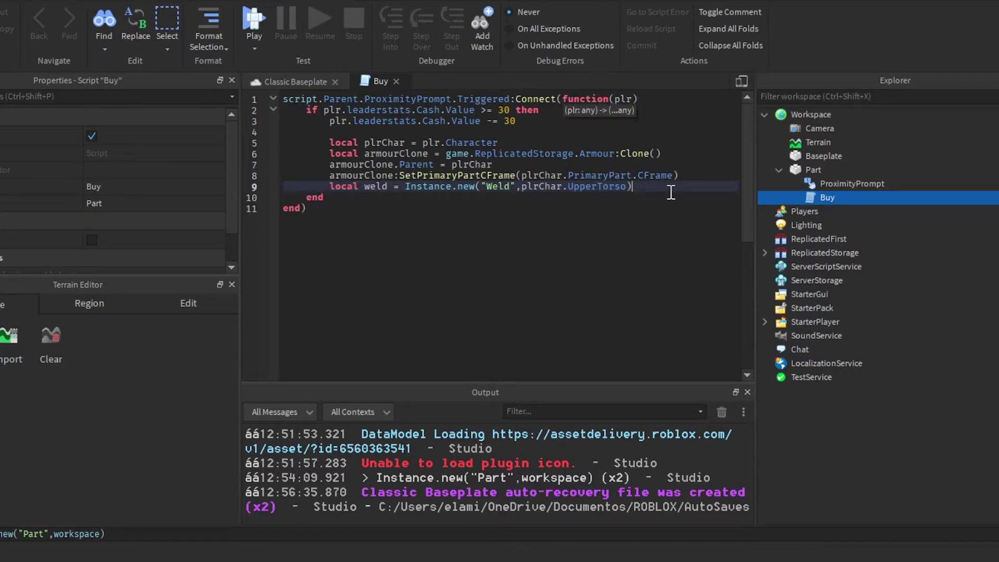
# Step: Add the line weld.Part0 = plrChar.UpperTorso to the Buy script
pyautogui.press('Return')
pyautogui.write('w')
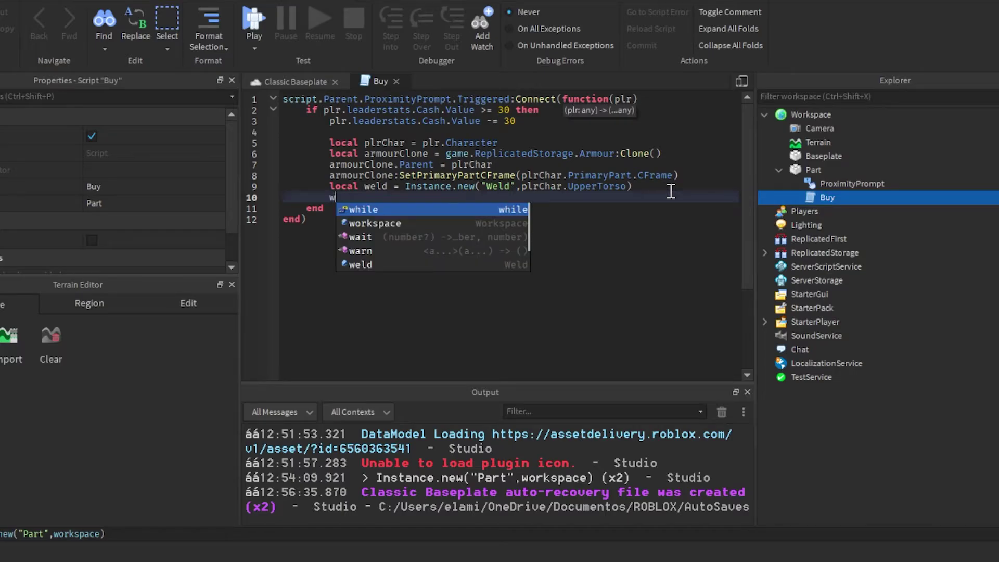
pyautogui.write('eld.pa')
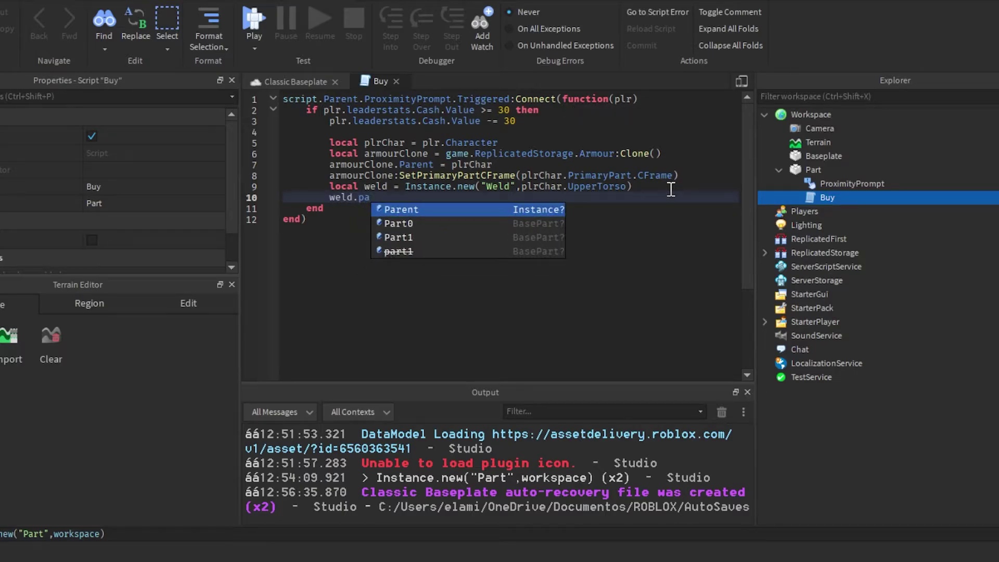
pyautogui.press('Down')
pyautogui.press('Down')
pyautogui.press('Up')
pyautogui.press('Return')
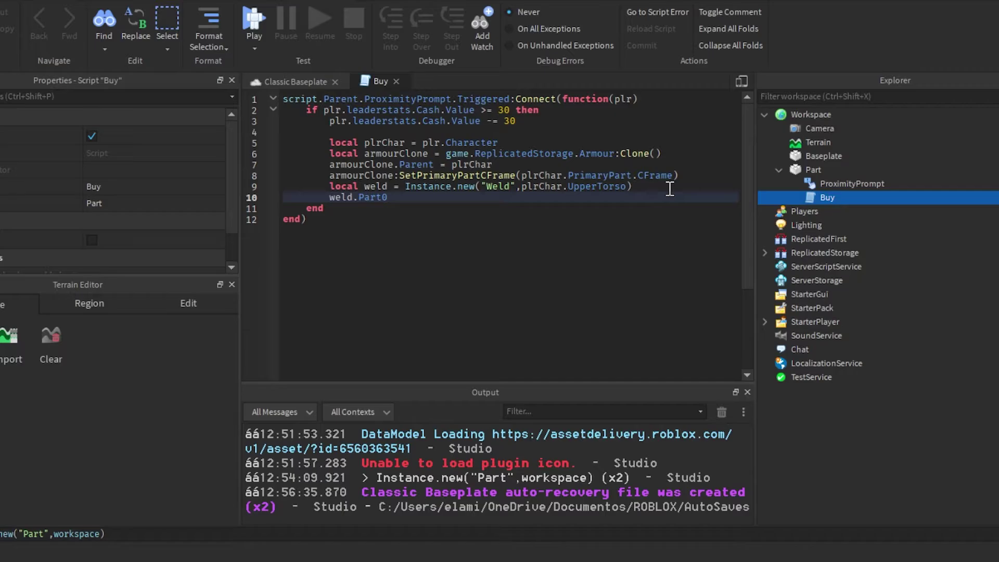
pyautogui.write('= ')
pyautogui.write('plr')
pyautogui.press('Down')
pyautogui.press('Return')
pyautogui.write('.')
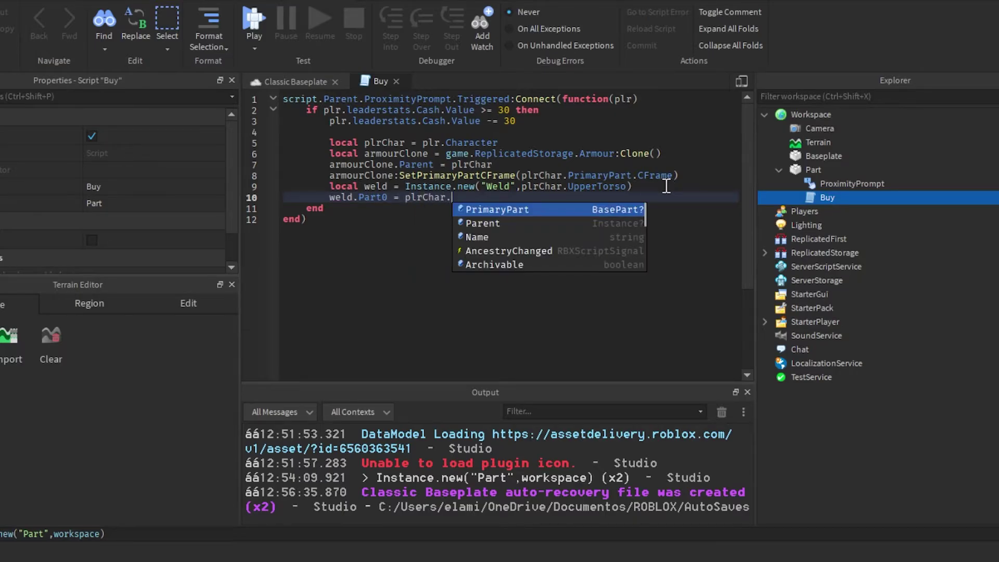
pyautogui.write('UpperT')
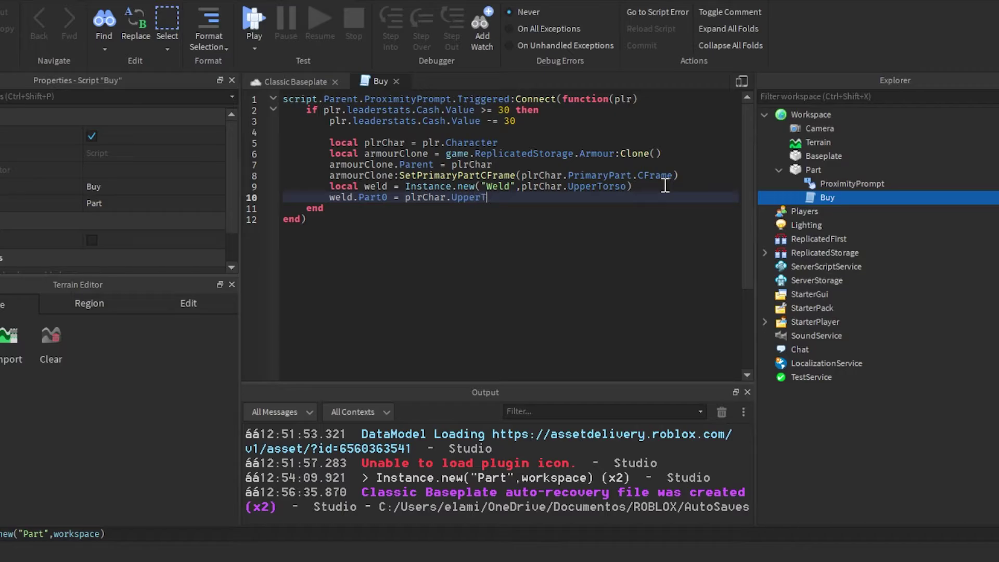
pyautogui.write('orso')
pyautogui.press('Return')
pyautogui.write('we')
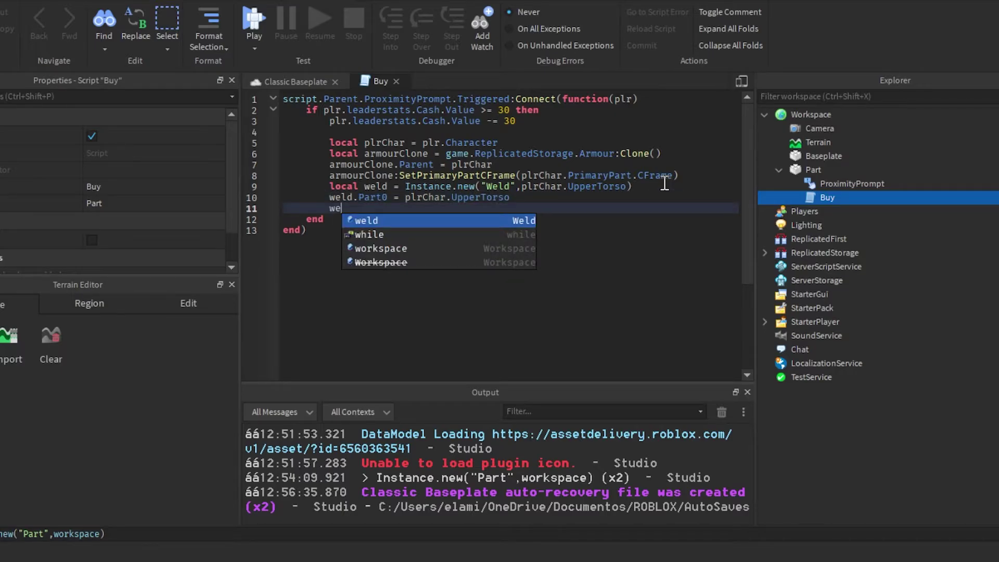
pyautogui.write('ld.pa')
# Step: Add weld.Part1 = armourClone.PrimaryPart and start a new line
pyautogui.press('Down')
pyautogui.press('Down')
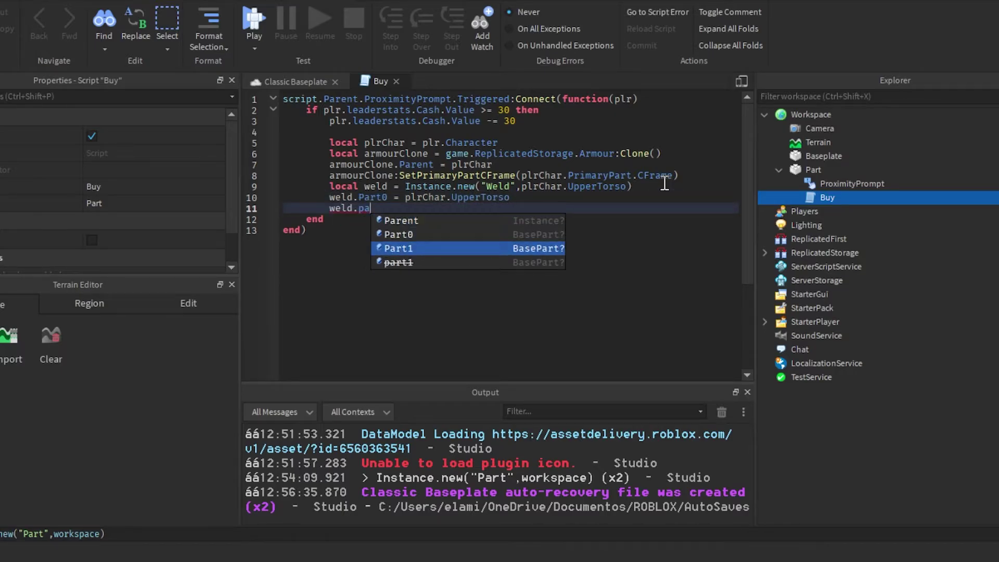
pyautogui.press('Tab')
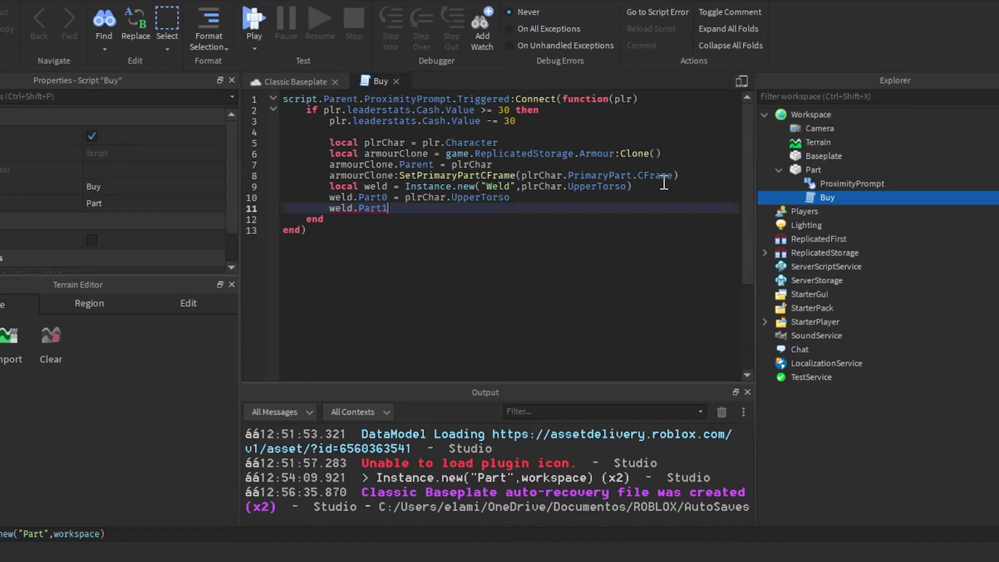
pyautogui.write(' = ')
pyautogui.write('amou')
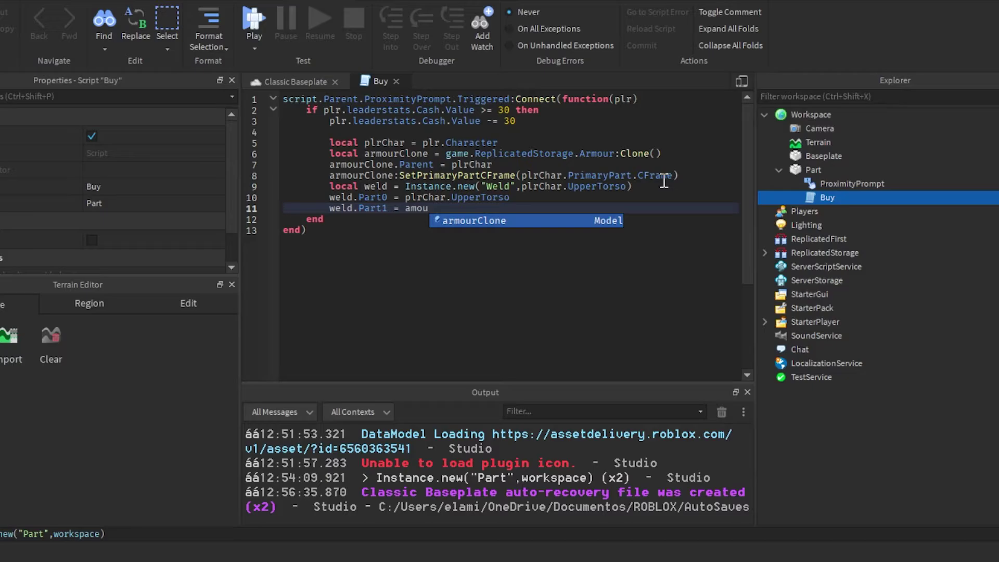
pyautogui.press('Tab')
pyautogui.write('.rP')
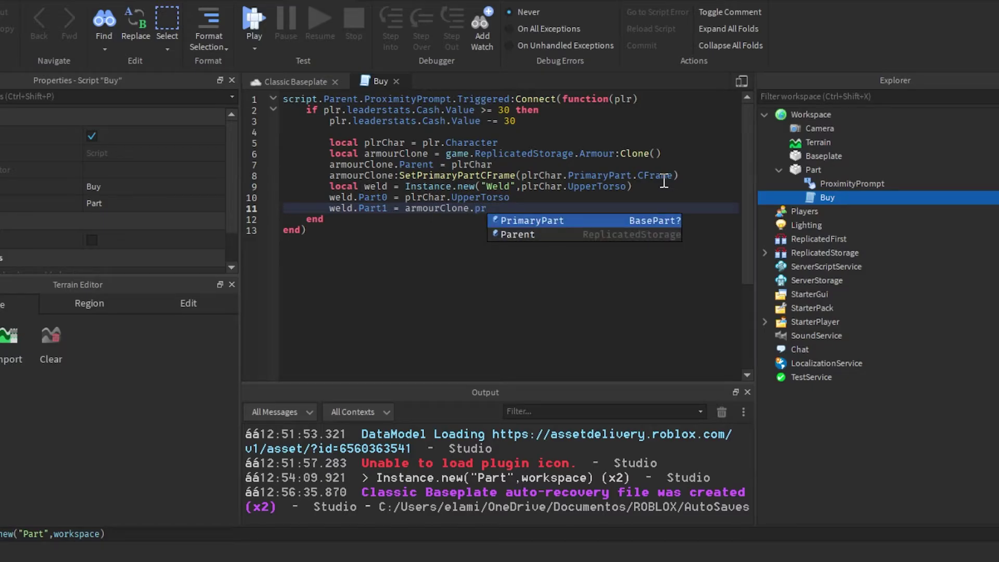
pyautogui.press('Tab')
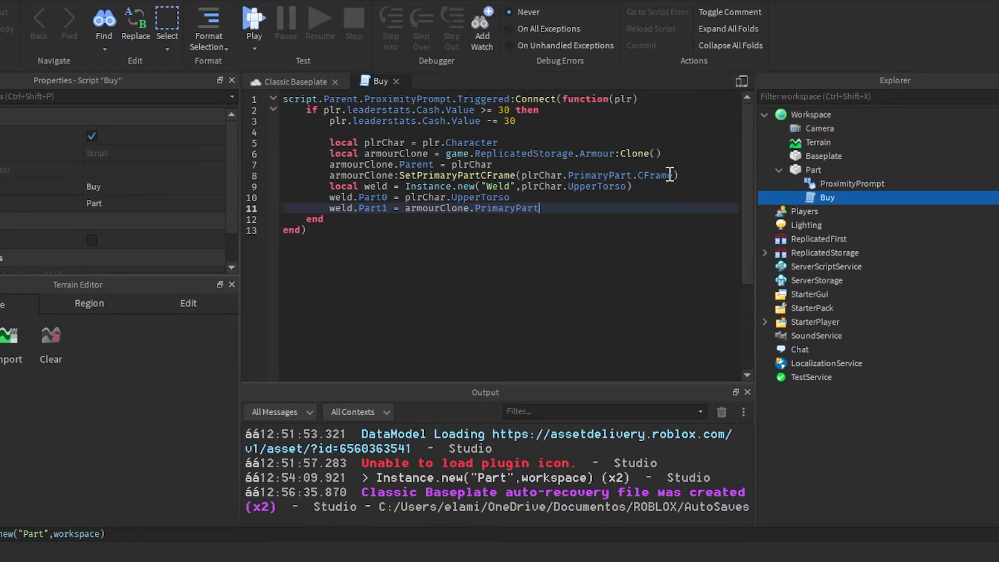
pyautogui.press('Return')
pyautogui.write('plr')
# Step: Write line 12 adding armourClone.Configuration.Protection.Value to the character's MaxHealth
pyautogui.press('Tab')
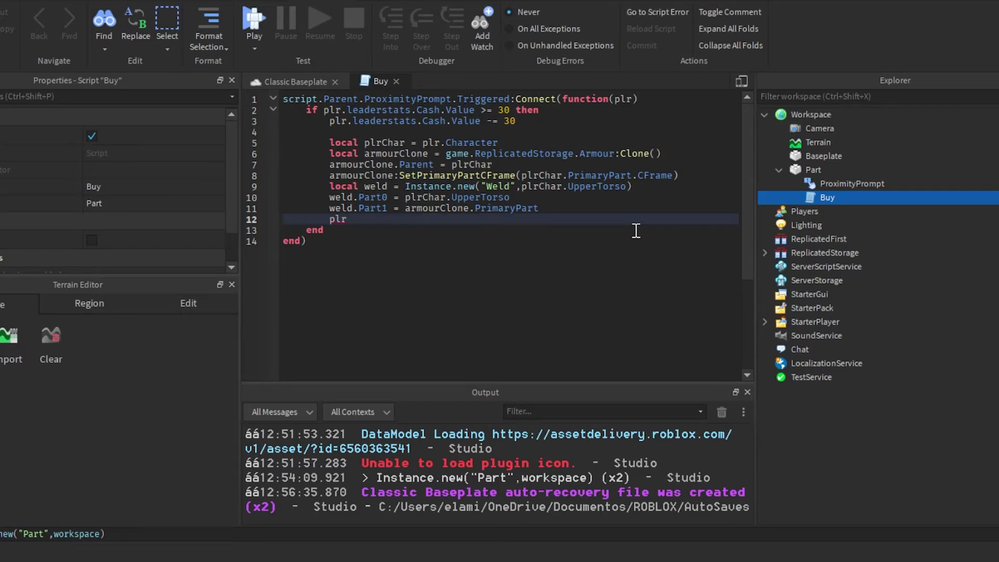
pyautogui.write('Char.H')
pyautogui.write('umanoid.H')
pyautogui.write('eal')
pyautogui.press('BackSpace')
pyautogui.press('BackSpace')
pyautogui.press('BackSpace')
pyautogui.write('ac')
pyautogui.write('alth ')
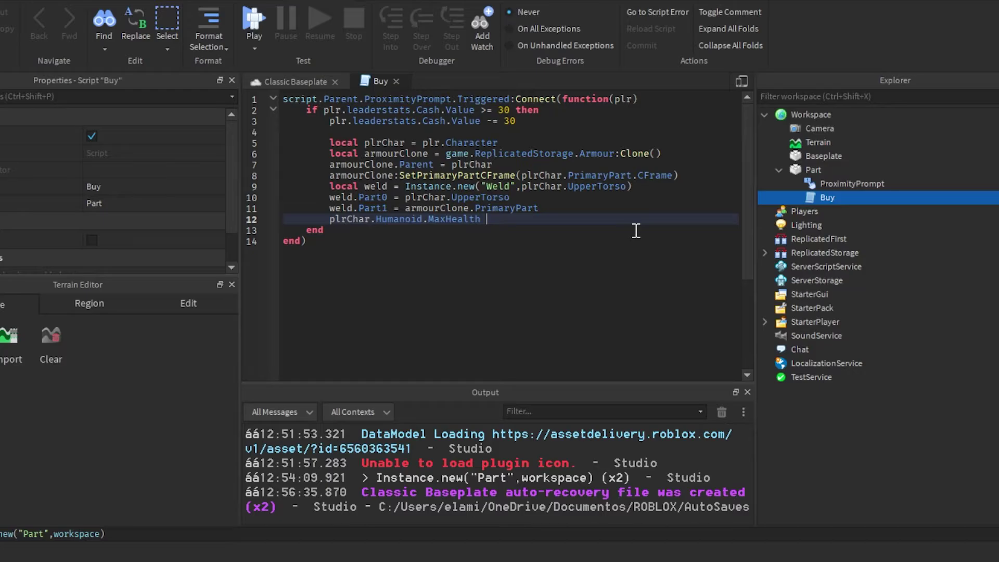
pyautogui.write('=')
pyautogui.write(' armou')
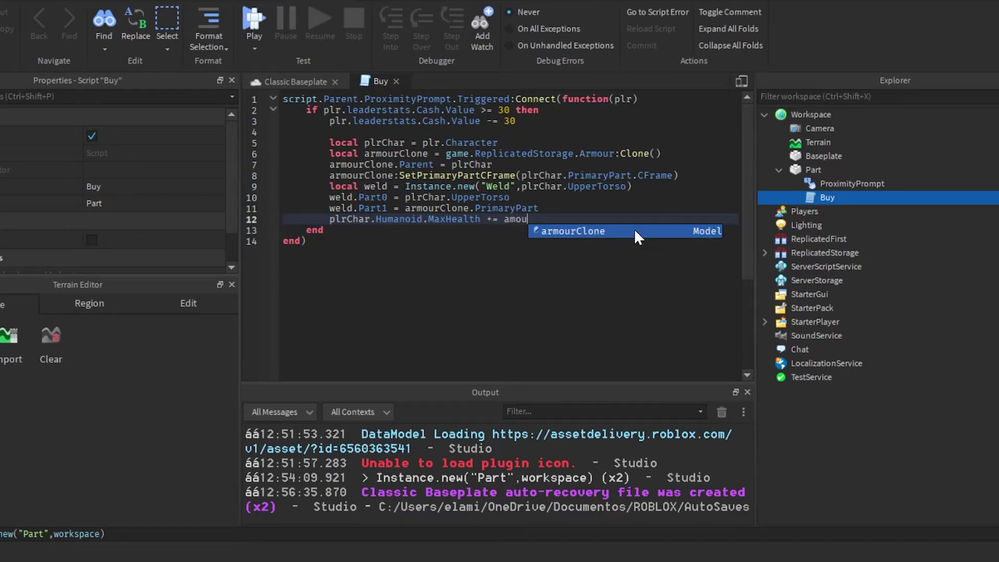
pyautogui.press('Tab')
pyautogui.write('.Con')
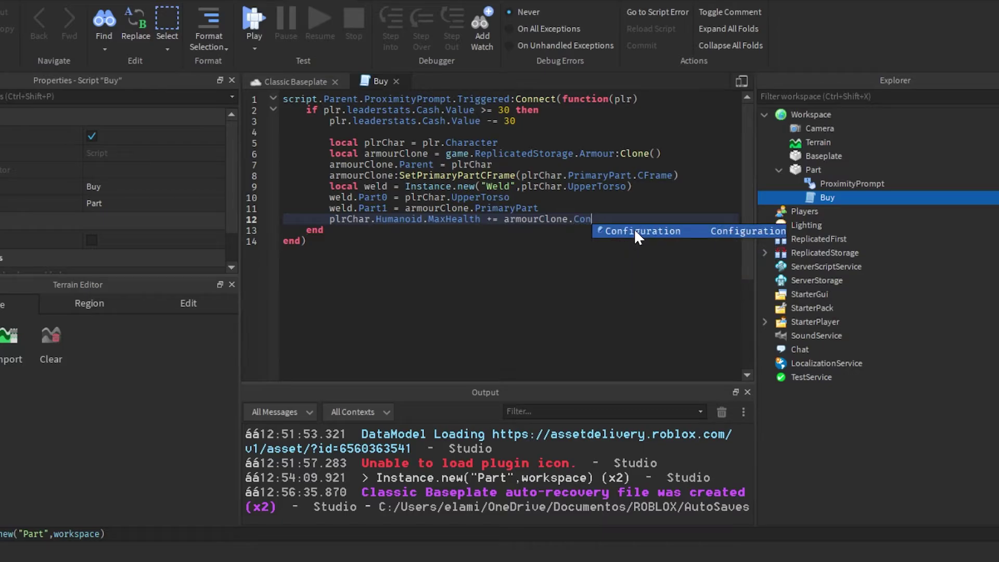
pyautogui.press('Tab')
pyautogui.write('.')
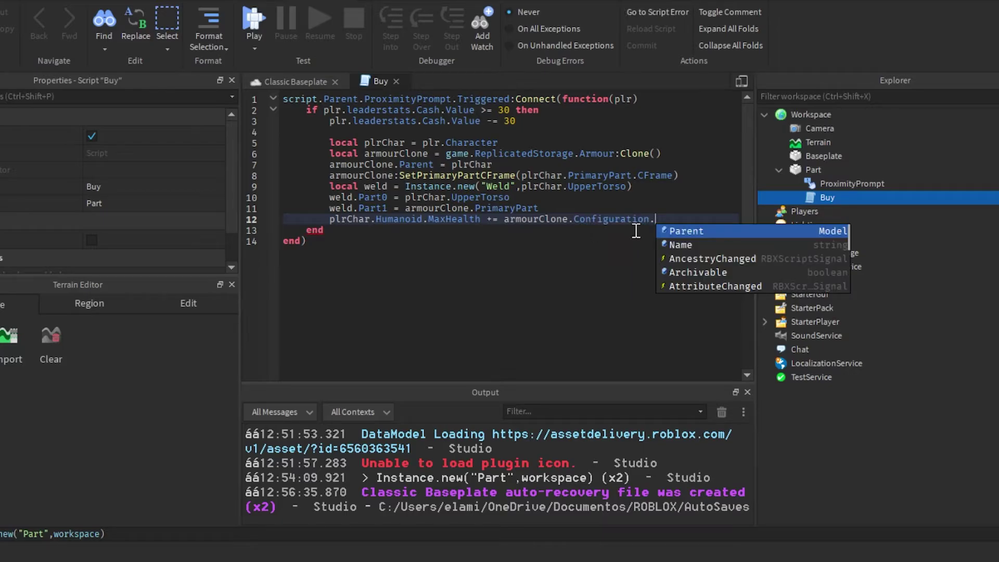
pyautogui.write('Pro')
pyautogui.press('Tab')
pyautogui.write('.')
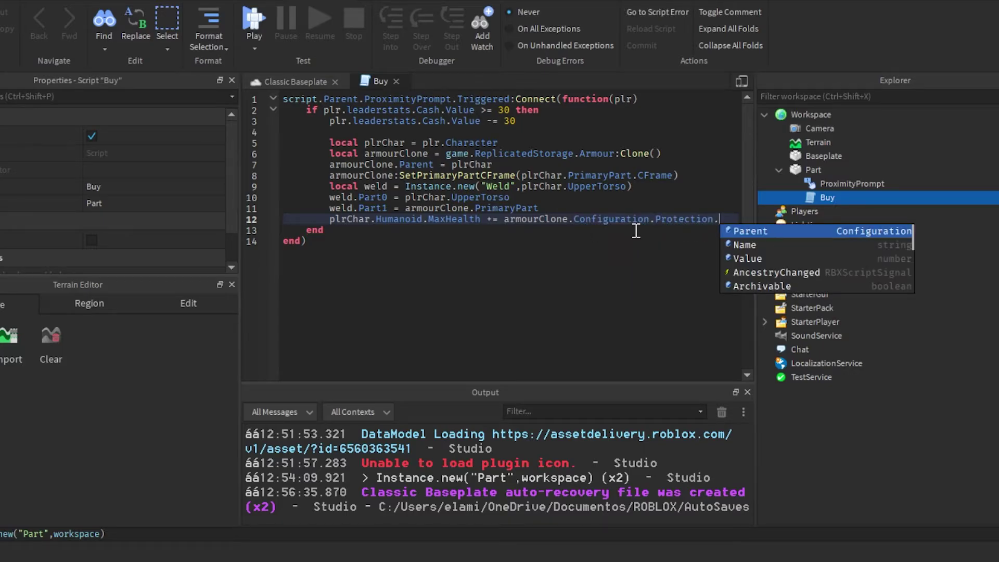
pyautogui.write('val')
pyautogui.press('Tab')
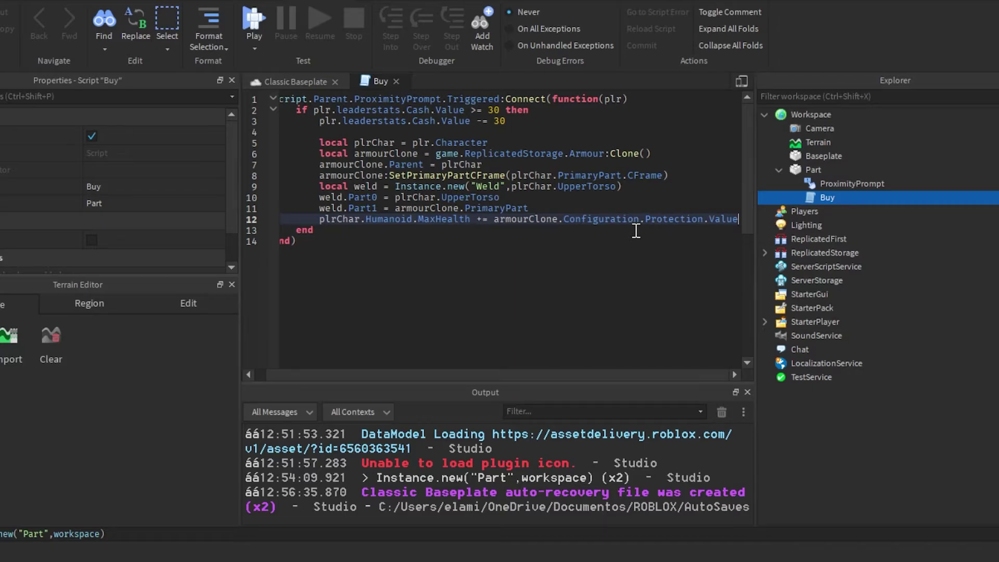
# Step: Add the line plrChar.Humanoid.Health = plrChar.Humanoid.MaxHealth
pyautogui.press('Return')
pyautogui.write('plrC')
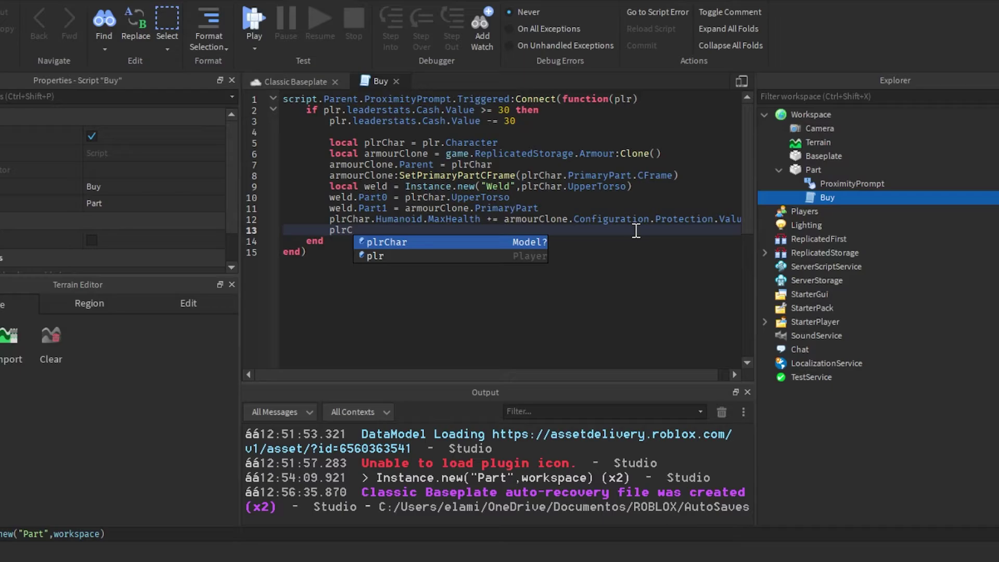
pyautogui.press('Tab')
pyautogui.write('.h')
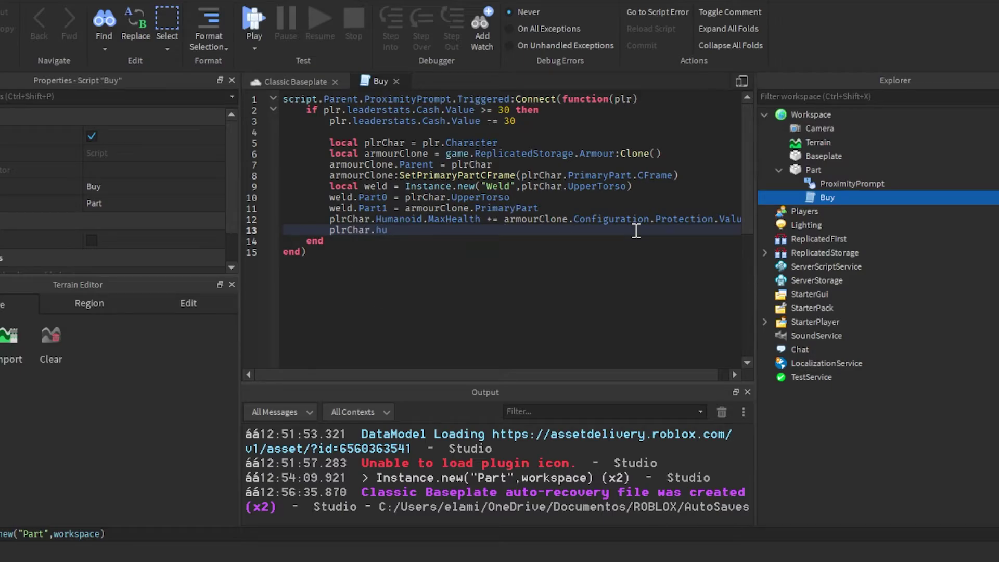
pyautogui.write('Human')
pyautogui.write('oid.Healt')
pyautogui.write('h')
pyautogui.write(' = plr')
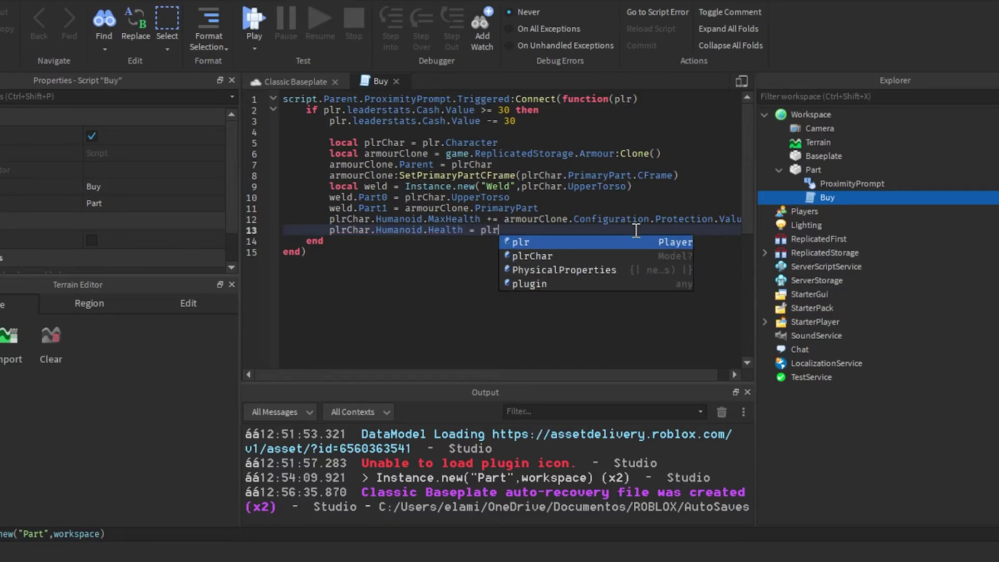
pyautogui.write('Char.Hu')
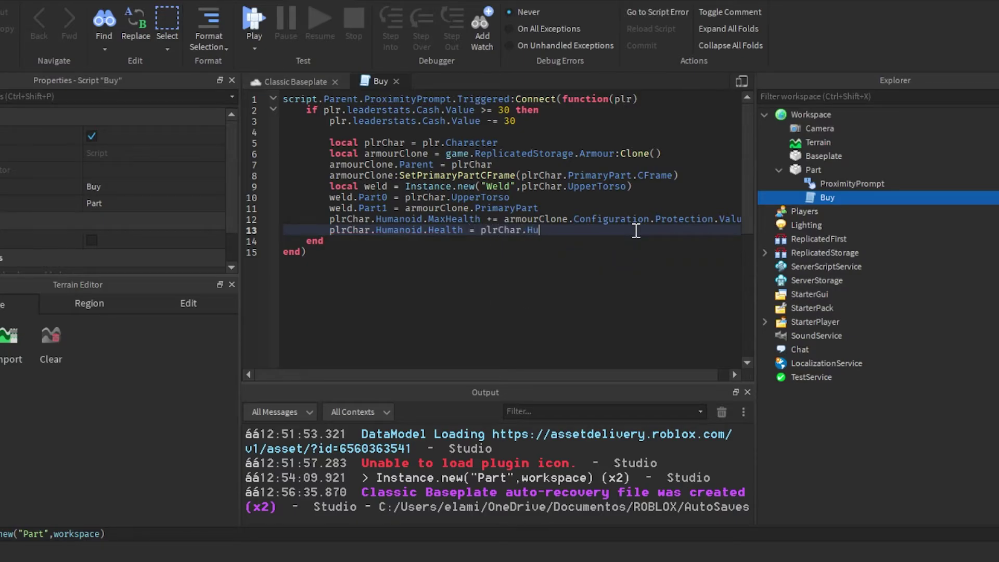
pyautogui.write('manoid.')
pyautogui.press('BackSpace')
pyautogui.write('ax')
pyautogui.write('Health')
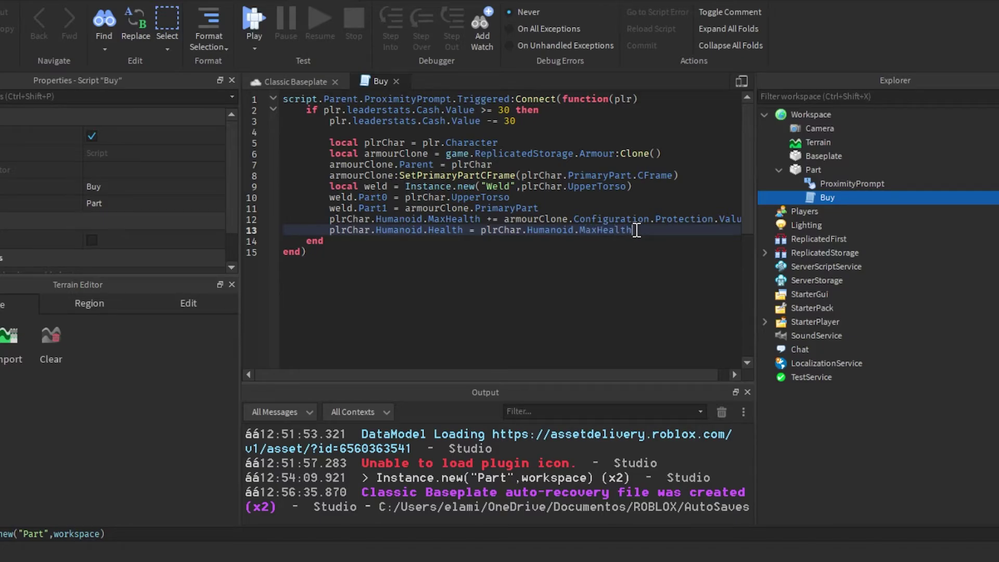
pyautogui.hscroll(1, 518, 372)
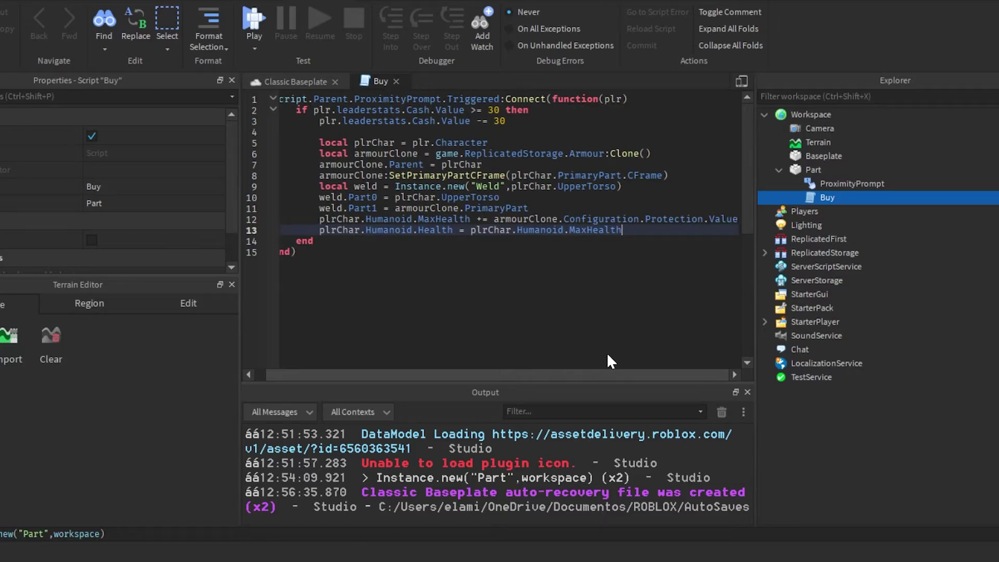
# Step: Close the Buy script and collapse the Part's children in Explorer
pyautogui.click(285, 84)
pyautogui.click(396, 82)
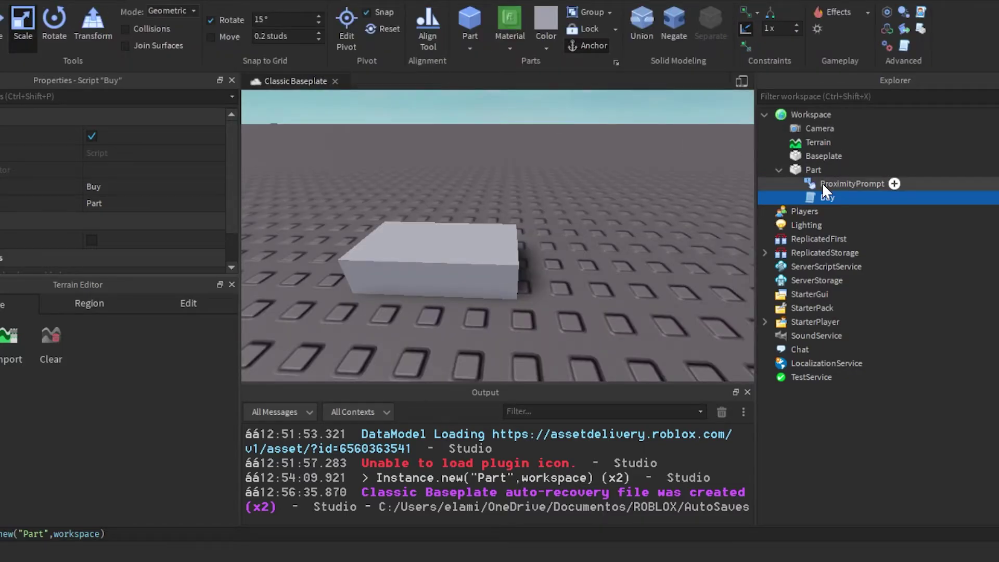
pyautogui.click(779, 169)
pyautogui.rightClick(798, 176)
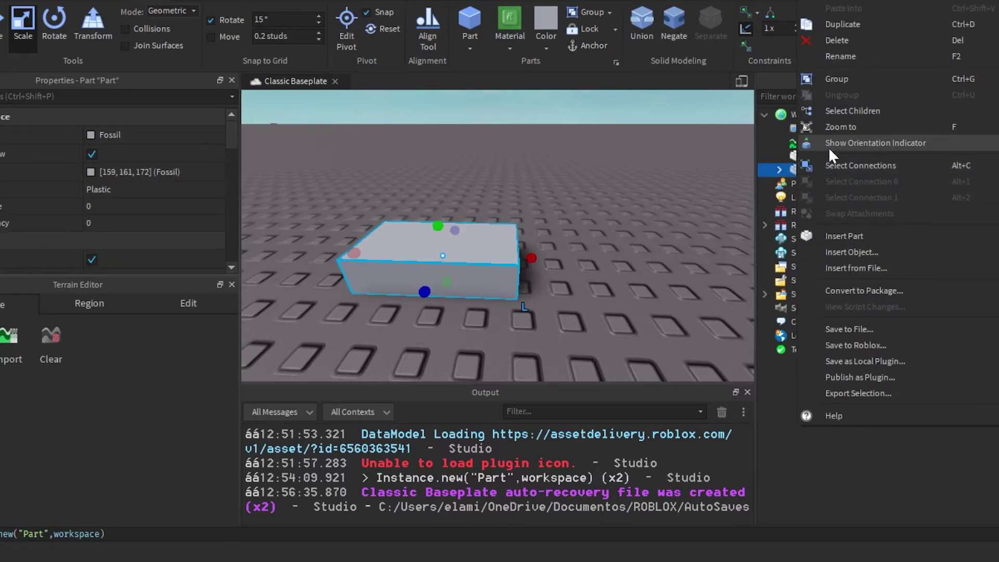
pyautogui.click(790, 410)
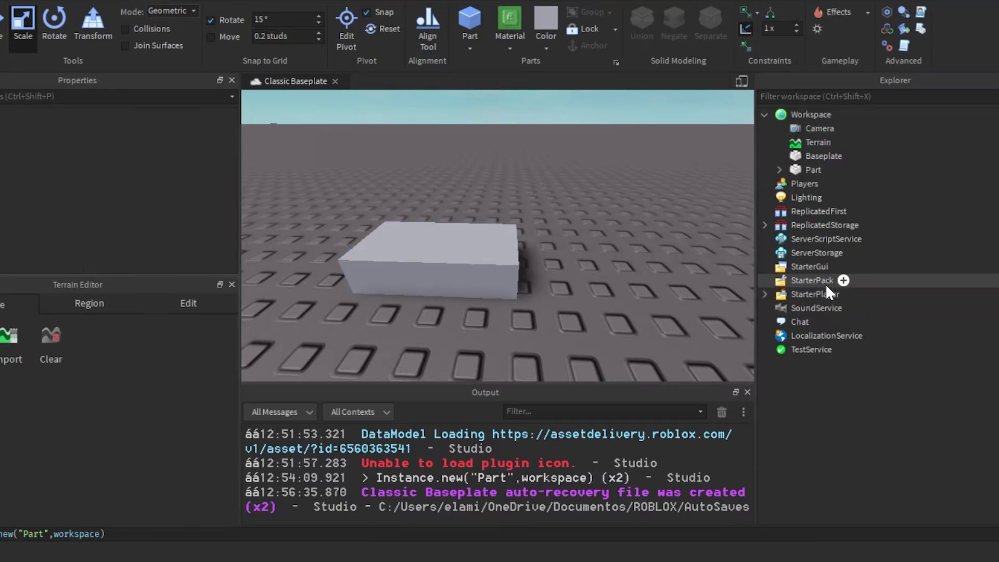
# Step: Insert a Script into ServerScriptService and rename it ldScript
pyautogui.click(863, 240)
pyautogui.click(871, 239)
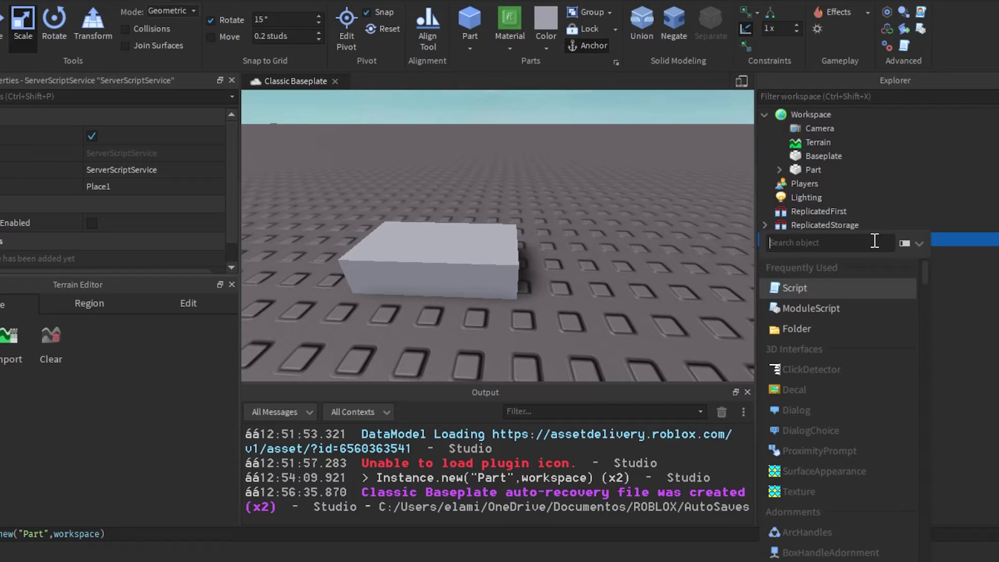
pyautogui.click(906, 287)
pyautogui.click(836, 252)
pyautogui.click(699, 266)
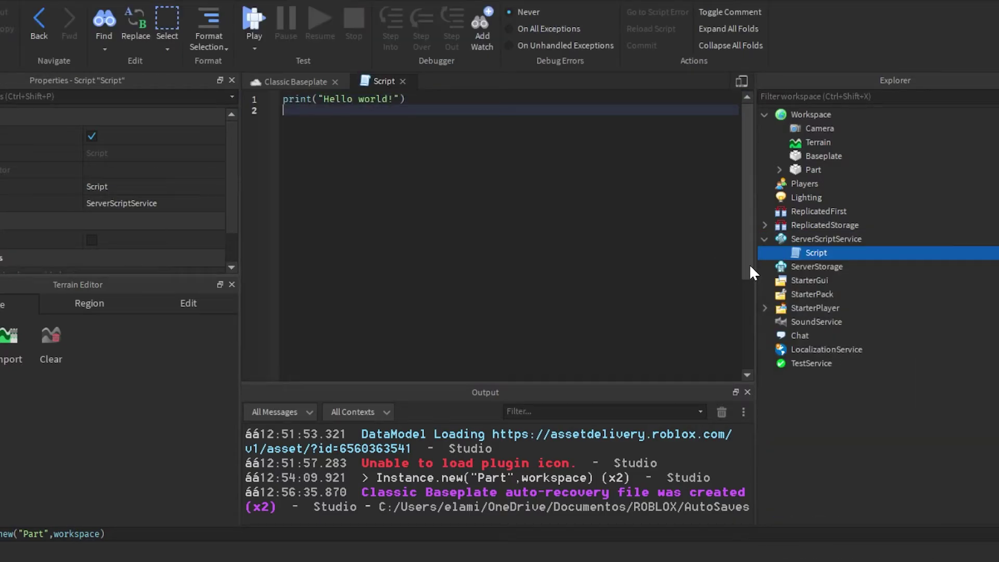
pyautogui.rightClick(794, 254)
pyautogui.click(862, 96)
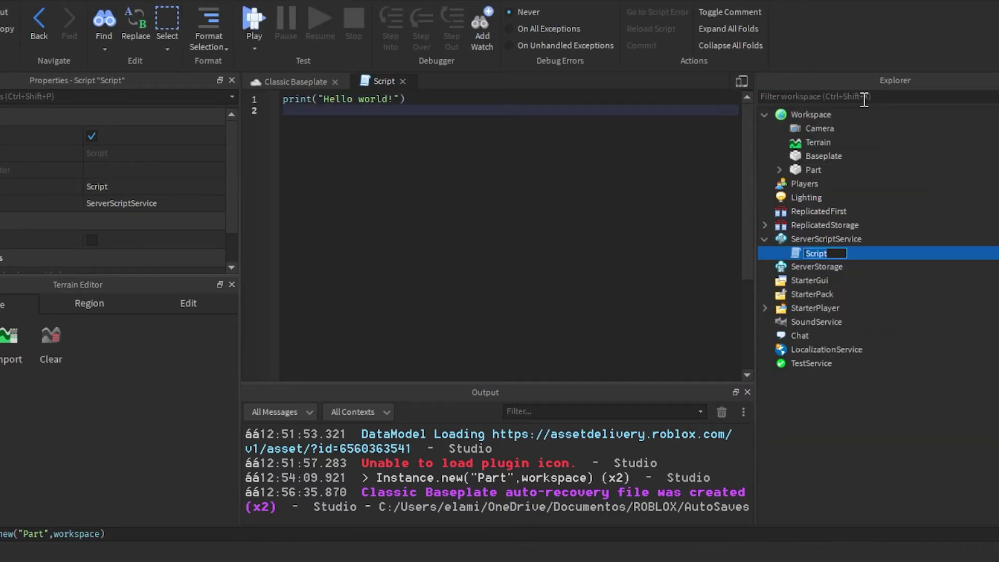
pyautogui.write('ldScript')
pyautogui.press('Return')
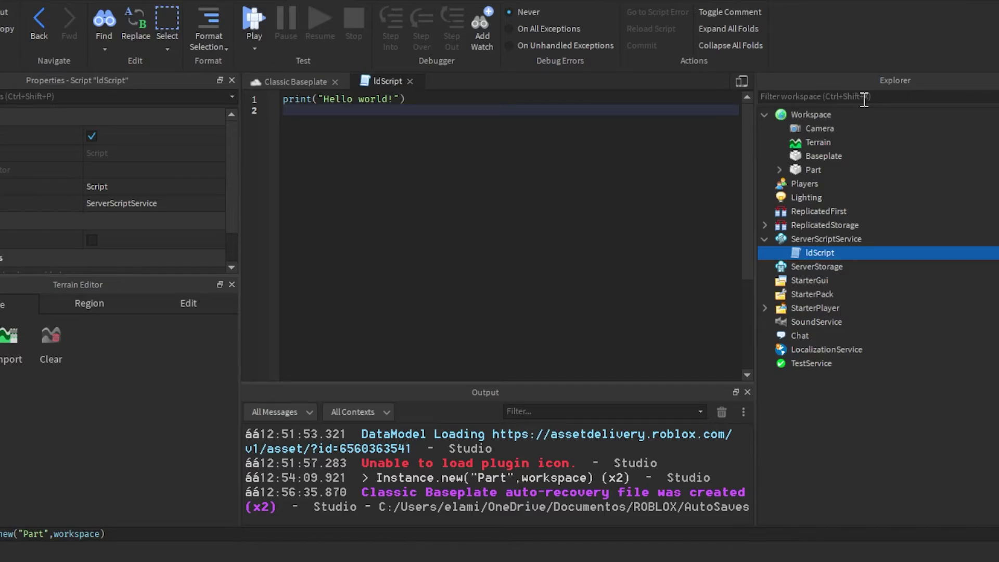
# Step: Replace the hello-world code with a PlayerAdded:Connect function
pyautogui.hotkey('ctrl', 'a')
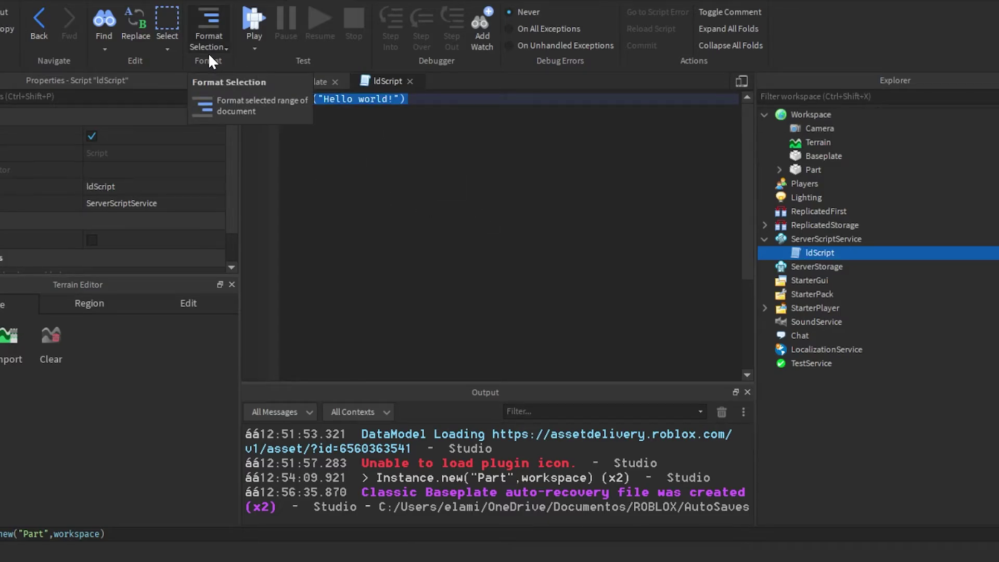
pyautogui.write('game.Players')
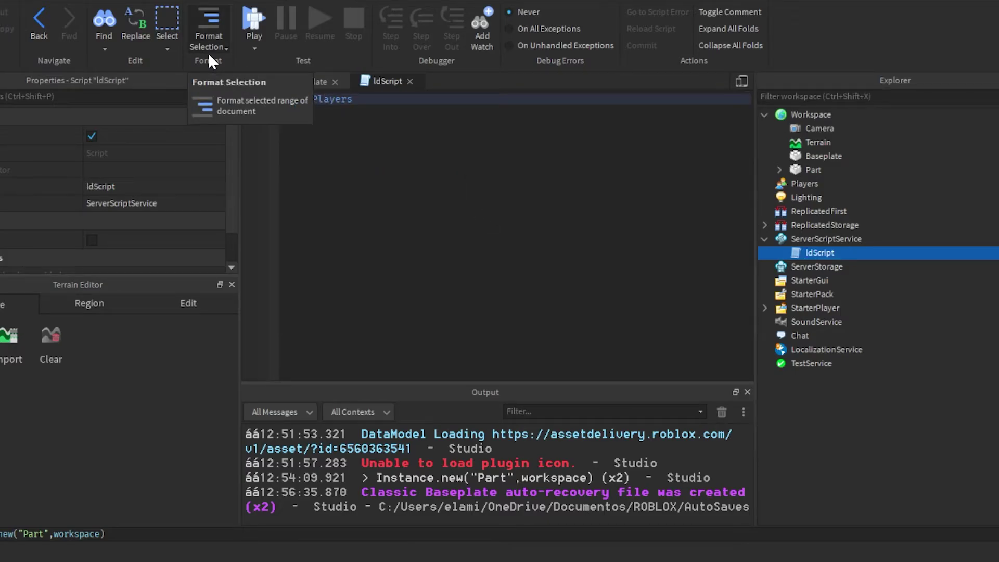
pyautogui.write('.Pla')
pyautogui.press('Tab')
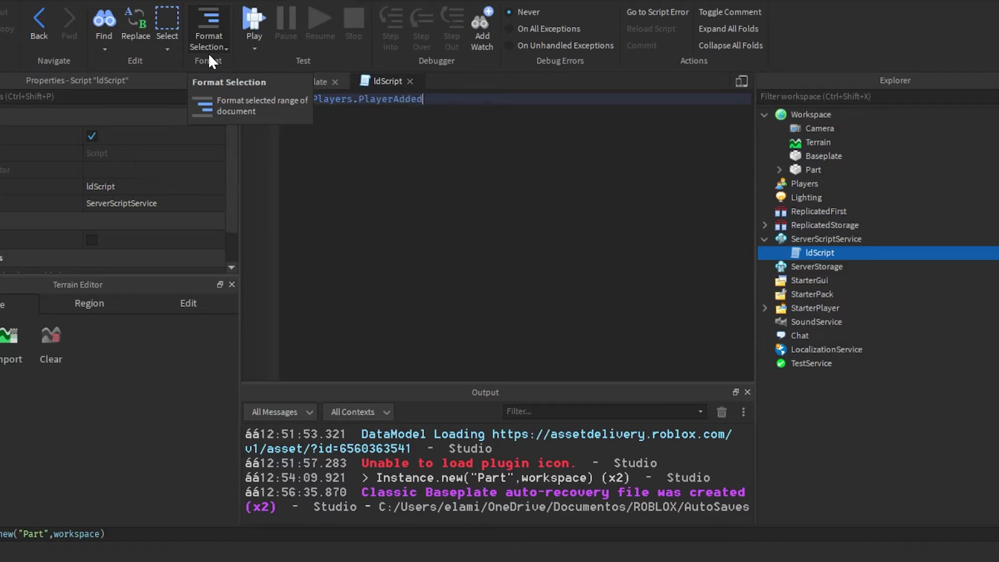
pyautogui.write(':c')
pyautogui.press('Tab')
pyautogui.write('(function')
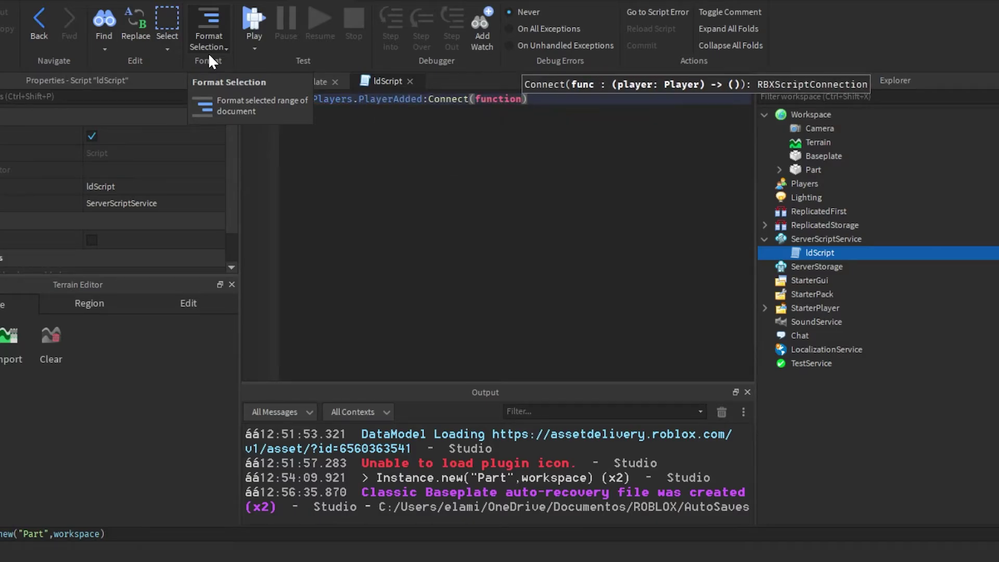
pyautogui.write('(plr)')
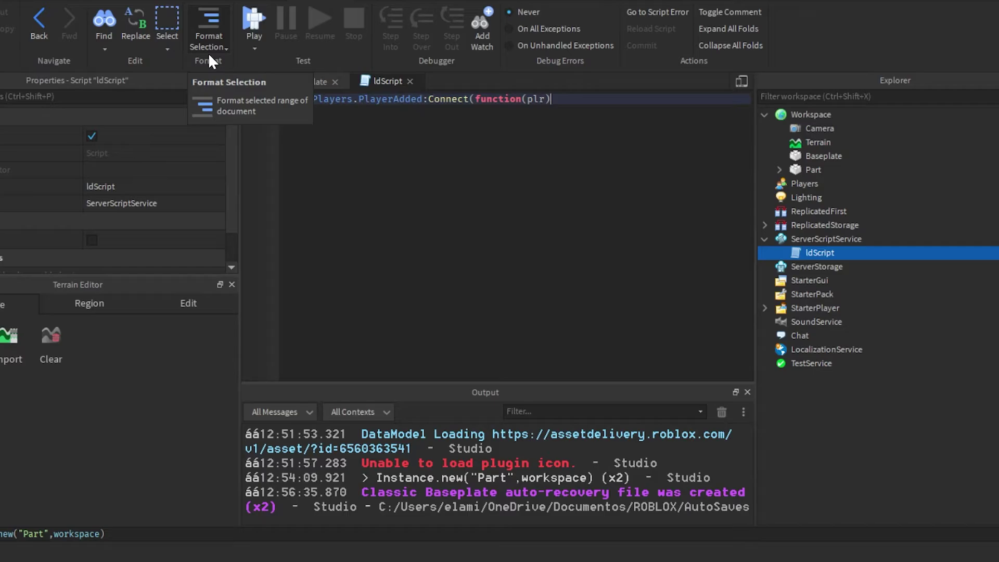
pyautogui.press('Return')
pyautogui.write('end')
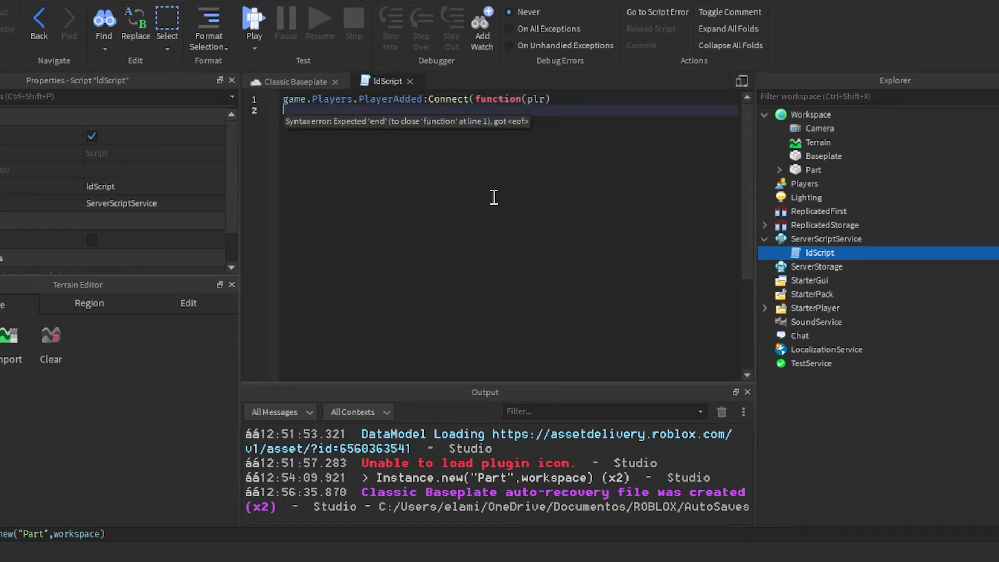
# Step: Add local ld = Instance.new("Folder",plr) inside the PlayerAdded function
pyautogui.click(569, 97)
pyautogui.press('Home')
pyautogui.press('Return')
pyautogui.press('BackSpace')
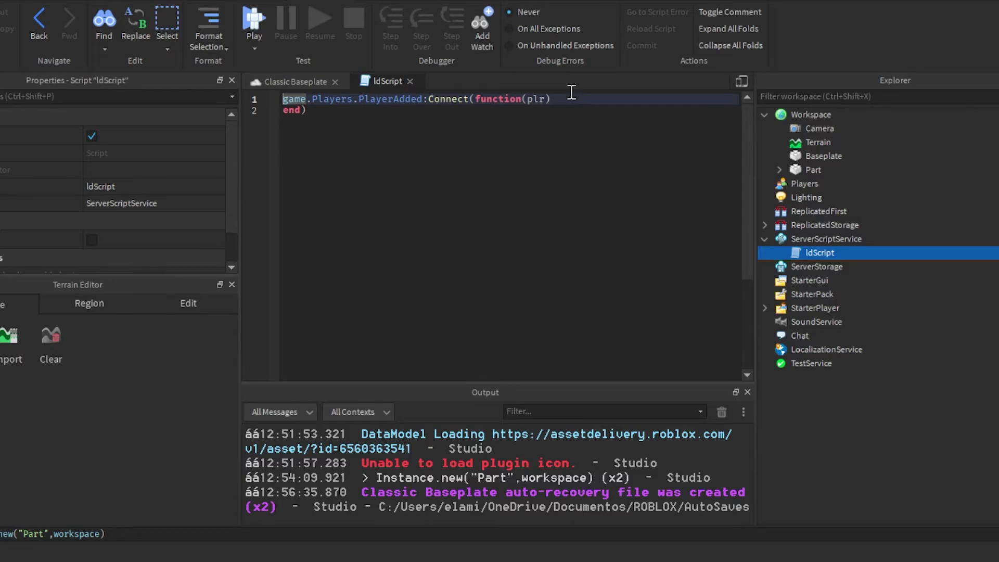
pyautogui.click(554, 97)
pyautogui.press('Return')
pyautogui.write('l')
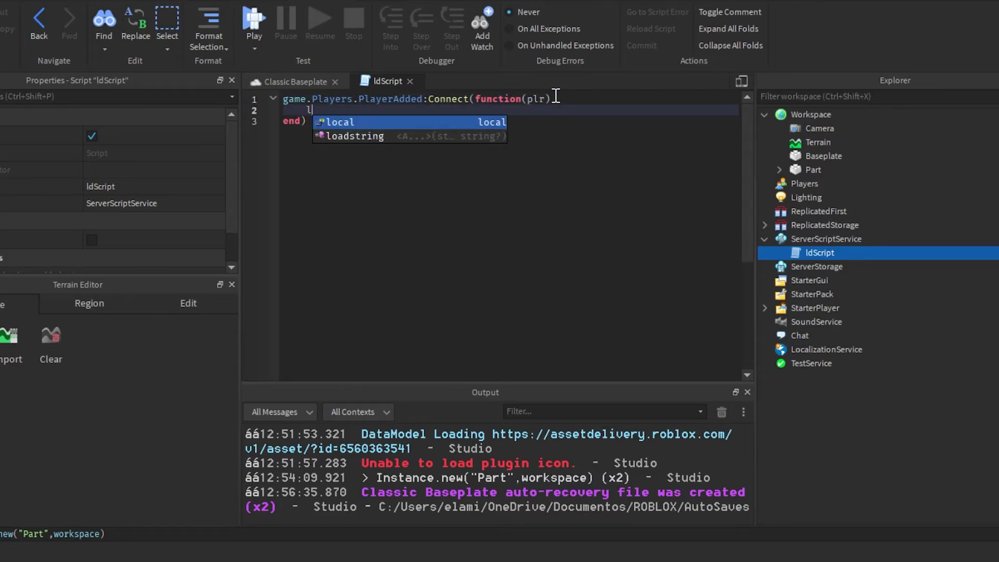
pyautogui.write('ocal ldIns')
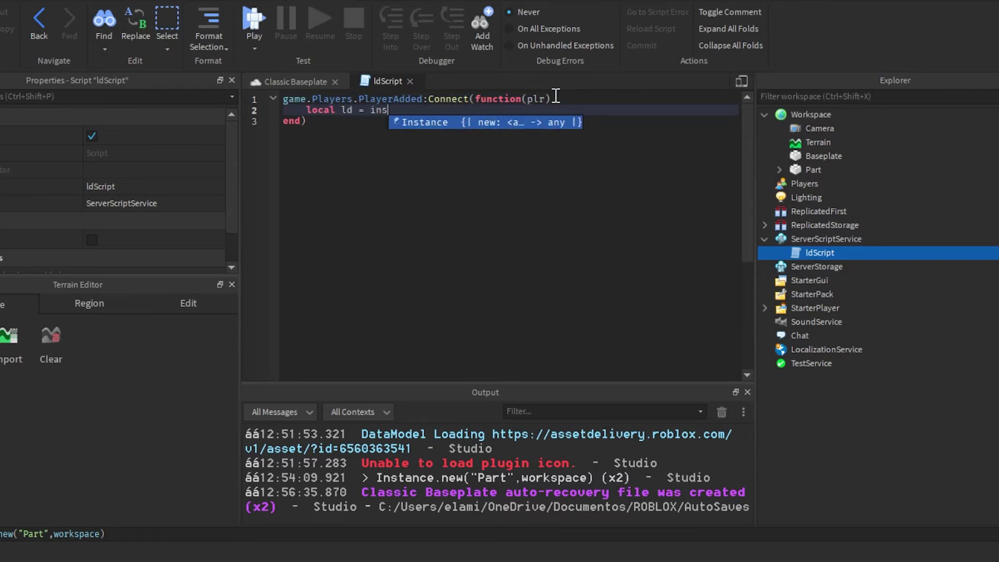
pyautogui.write('tance.new(')
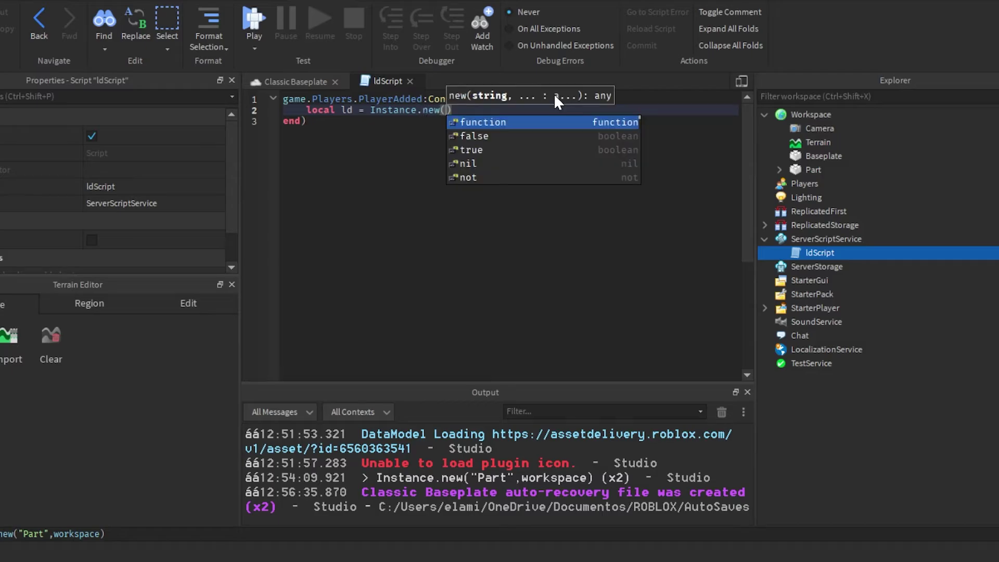
pyautogui.write('"')
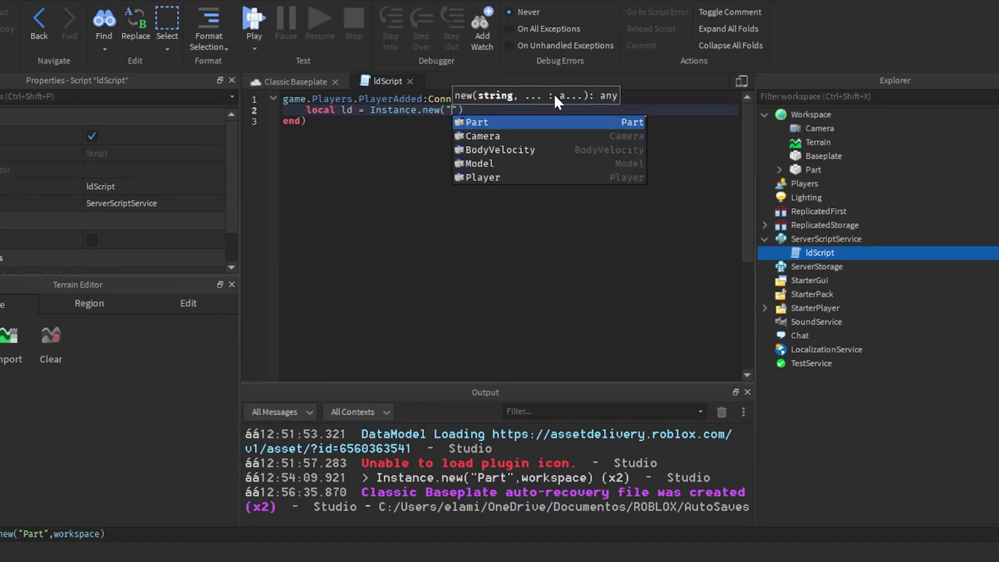
pyautogui.write('F')
pyautogui.press('Tab')
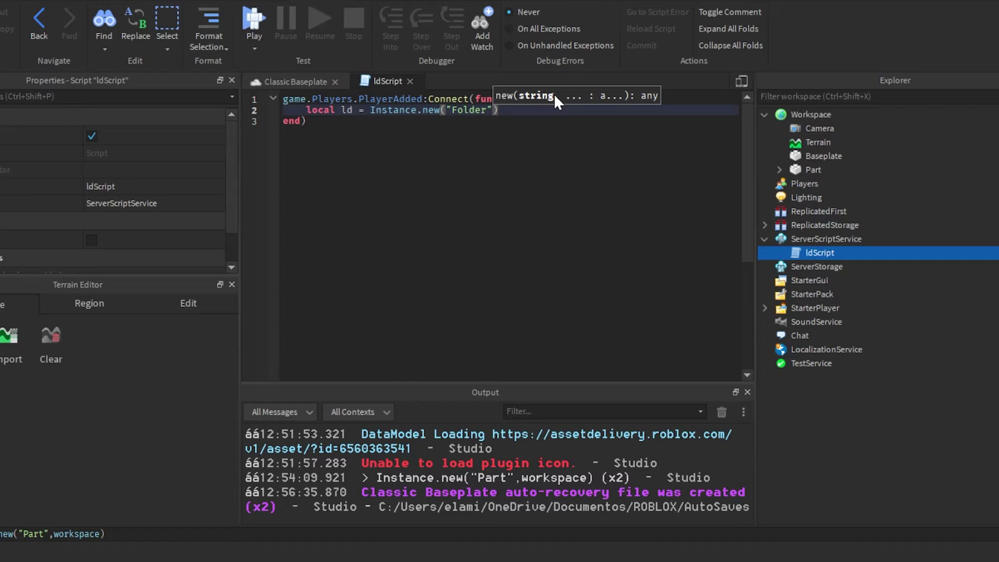
pyautogui.write(',plr)')
# Step: Set ld.Name = "leaderstats" and add local money = Instance.new("IntValue",ld)
pyautogui.press('Return')
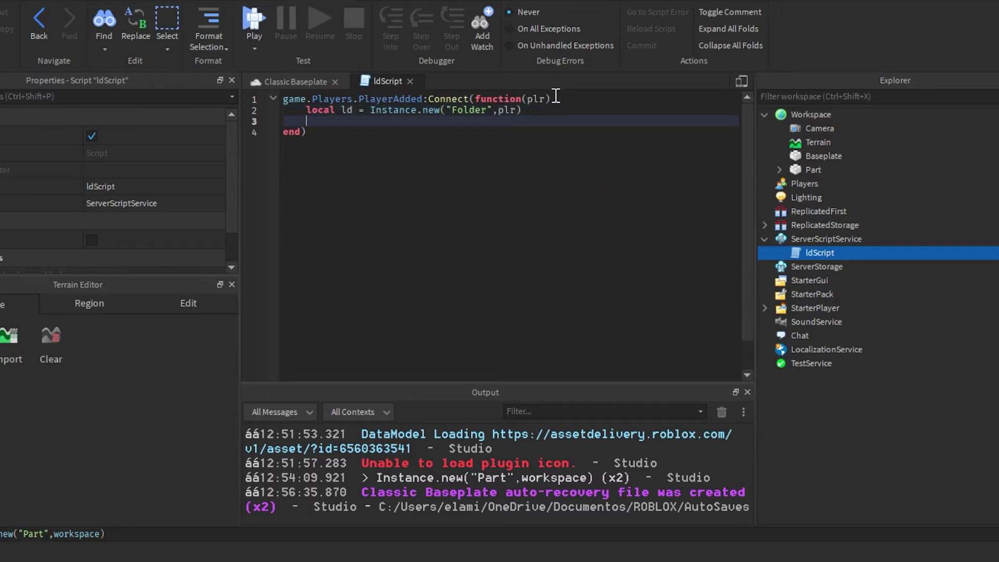
pyautogui.write('ld.N')
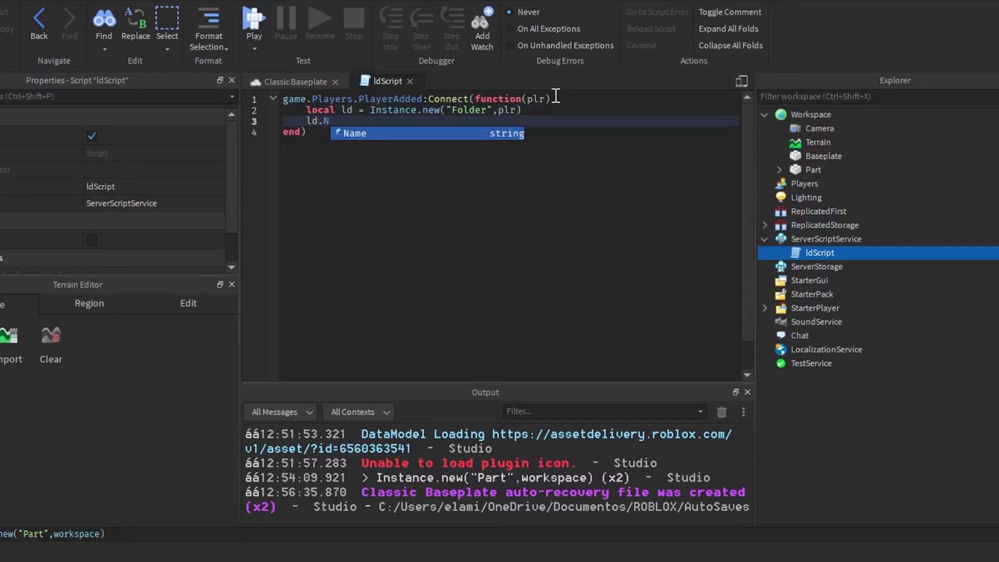
pyautogui.write('ame = "')
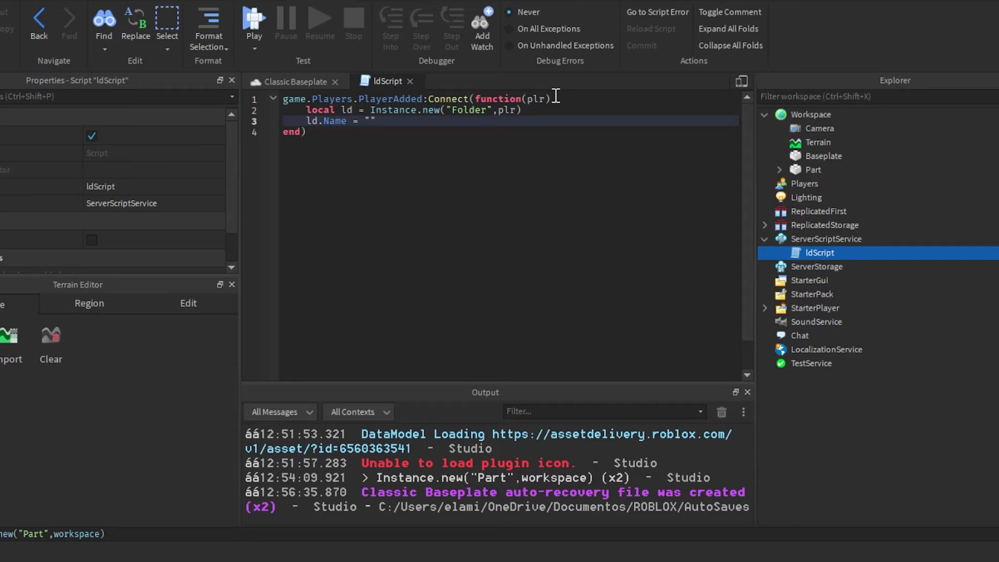
pyautogui.write('leaderstats')
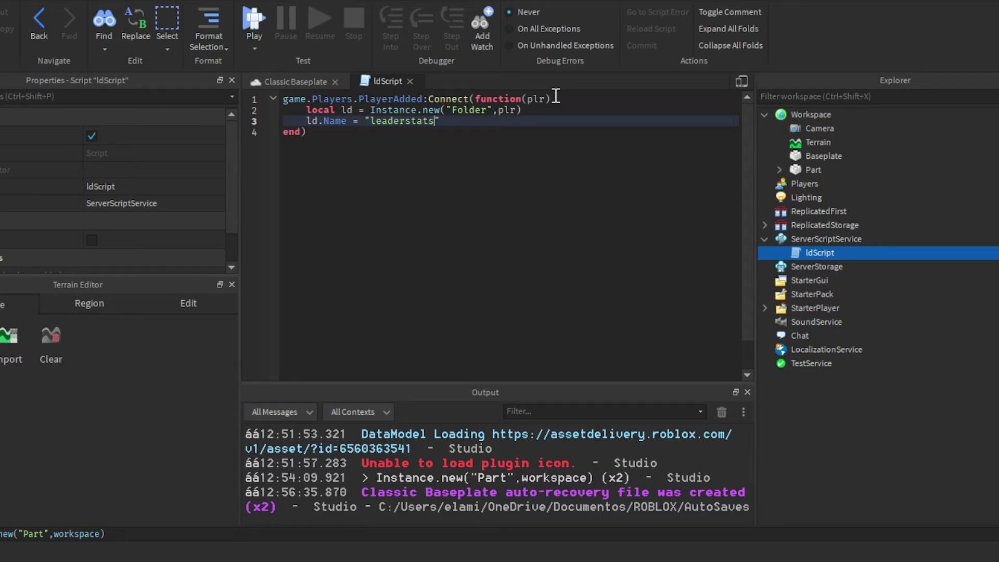
pyautogui.press('Return')
pyautogui.write('lcoal')
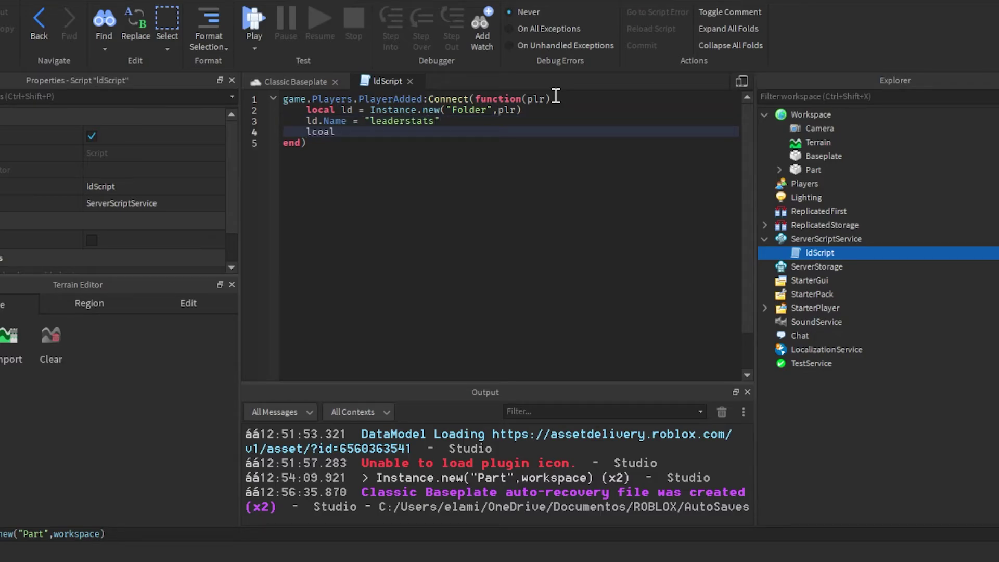
pyautogui.press('BackSpace')
pyautogui.press('BackSpace')
pyautogui.press('BackSpace')
pyautogui.write('ocal')
pyautogui.press('BackSpace')
pyautogui.write('ne')
pyautogui.write('Instance.new')
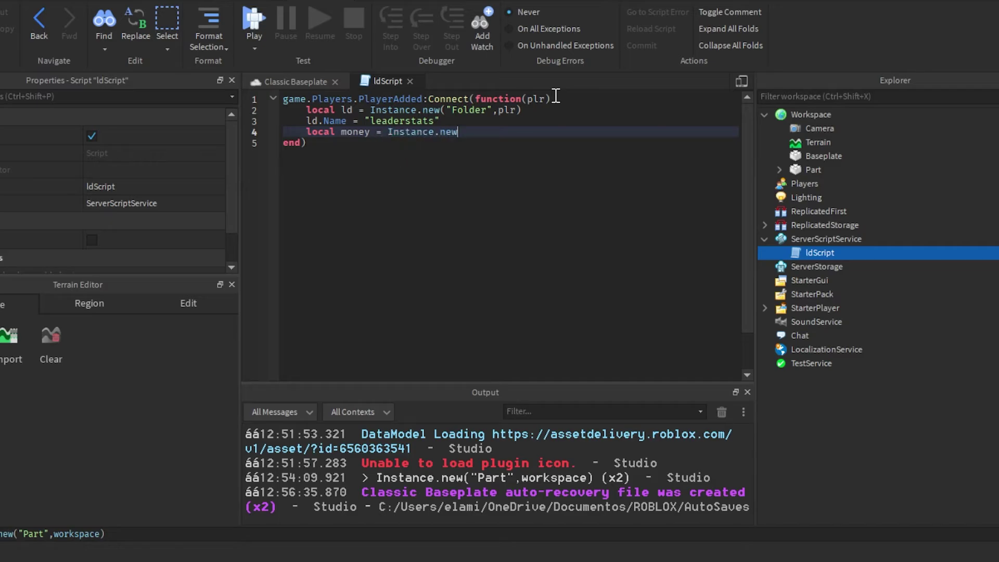
pyautogui.write('("Int')
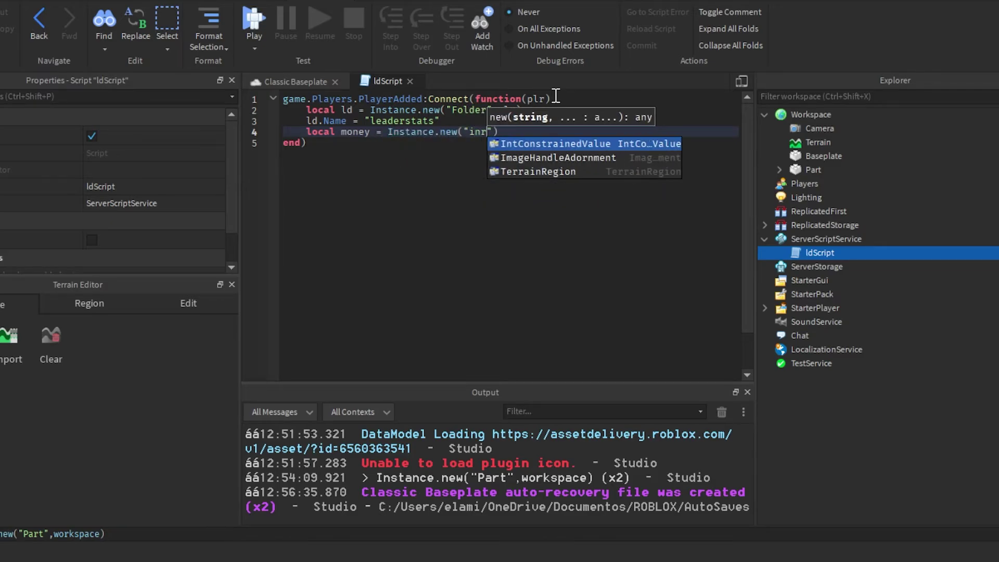
pyautogui.press('Tab')
pyautogui.press('BackSpace')
pyautogui.press('BackSpace')
pyautogui.press('BackSpace')
pyautogui.press('BackSpace')
pyautogui.press('BackSpace')
pyautogui.press('BackSpace')
pyautogui.press('BackSpace')
pyautogui.press('BackSpace')
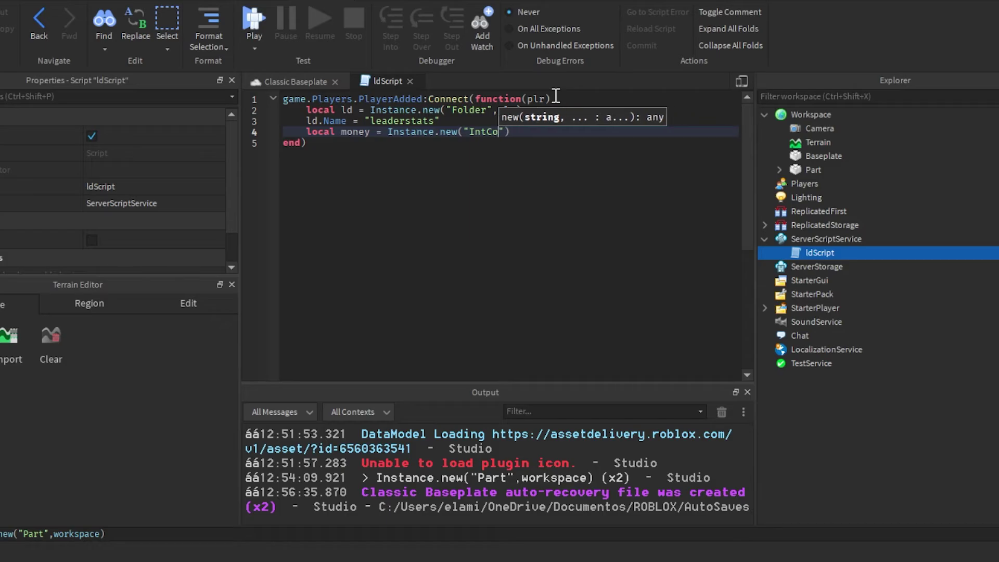
pyautogui.press('BackSpace')
pyautogui.press('BackSpace')
pyautogui.press('BackSpace')
pyautogui.write('Value')
pyautogui.press('End')
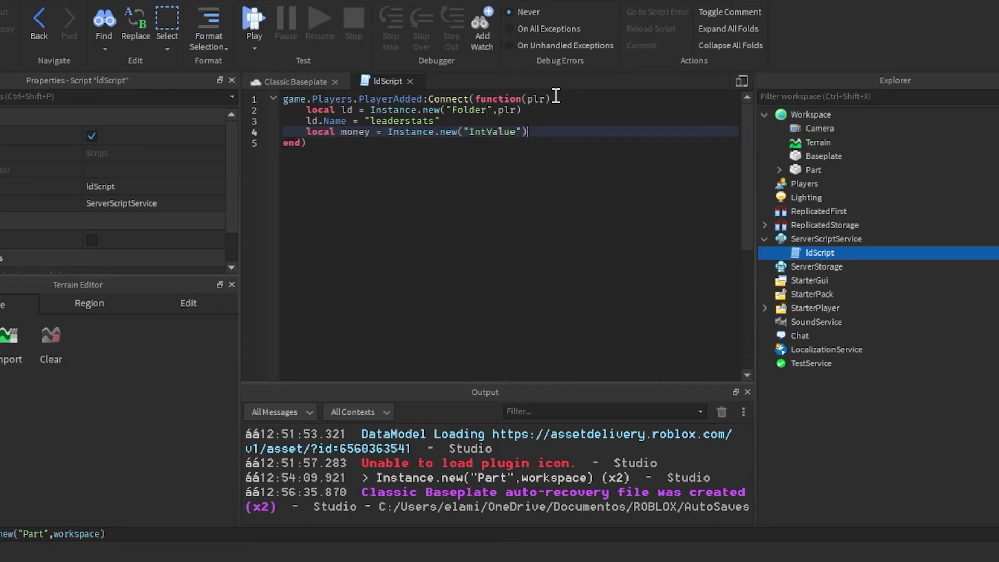
pyautogui.press('Left')
pyautogui.write(',k')
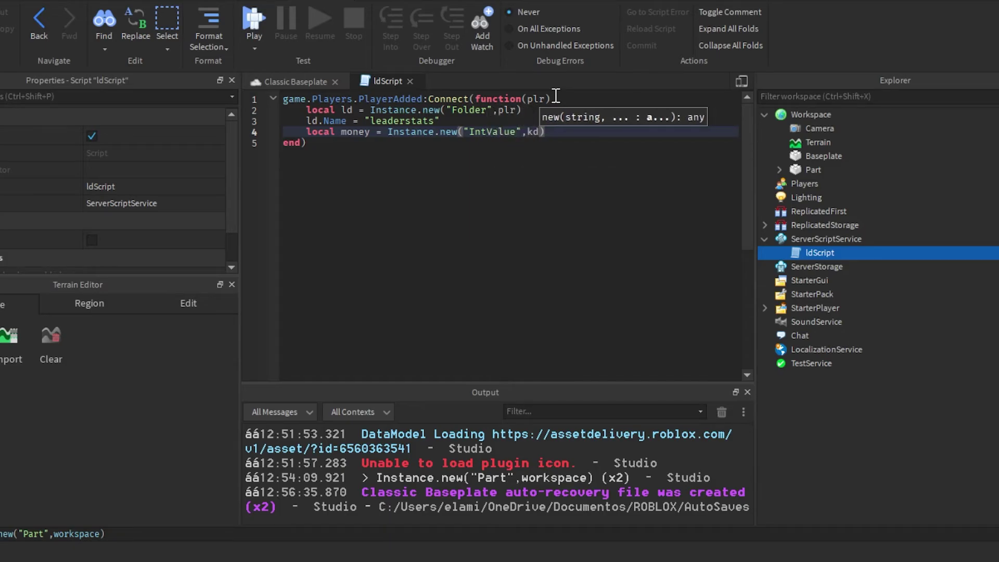
pyautogui.write('d')
pyautogui.press('End')
pyautogui.press('Return')
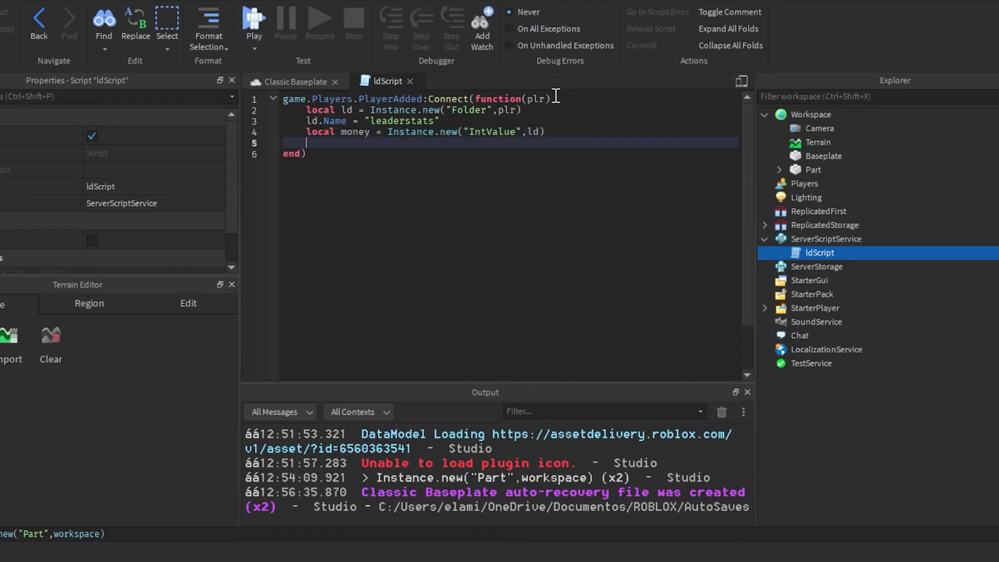
pyautogui.write('ld.')
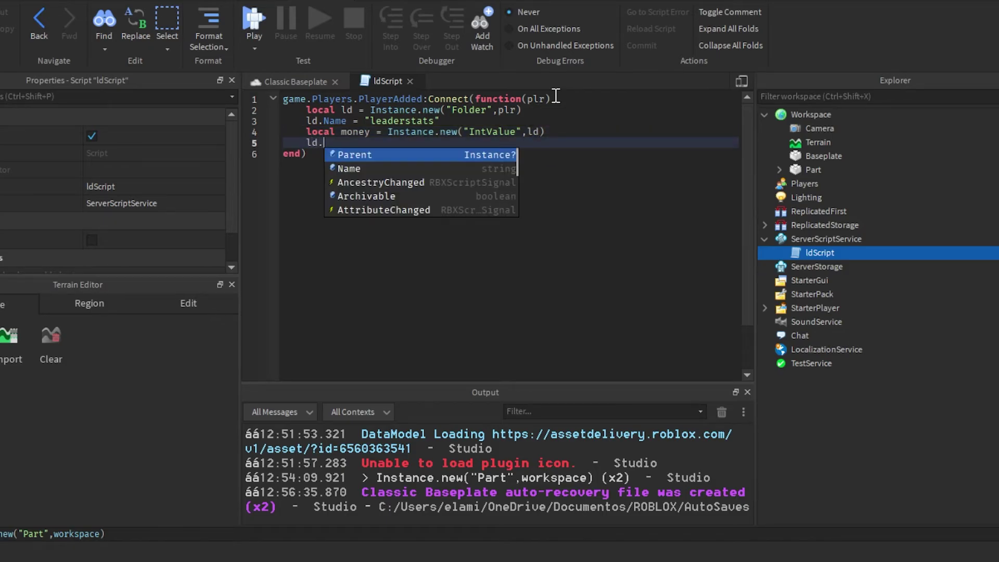
pyautogui.write('N')
# Step: Begin the line money.Name = "Cash" below the IntValue
pyautogui.press('BackSpace')
pyautogui.press('BackSpace')
pyautogui.press('BackSpace')
pyautogui.press('BackSpace')
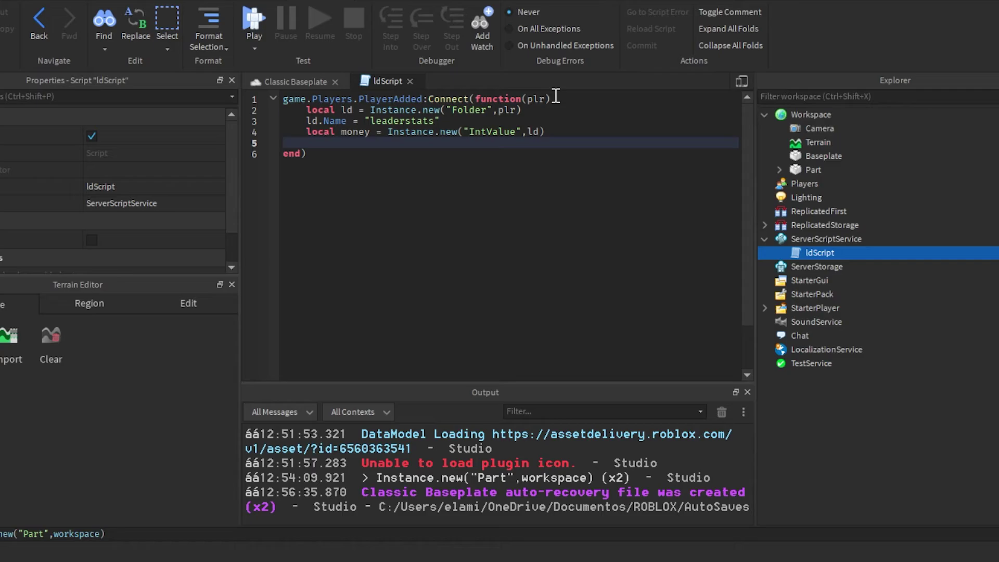
pyautogui.write('mon')
pyautogui.press('Escape')
pyautogui.write('ey')
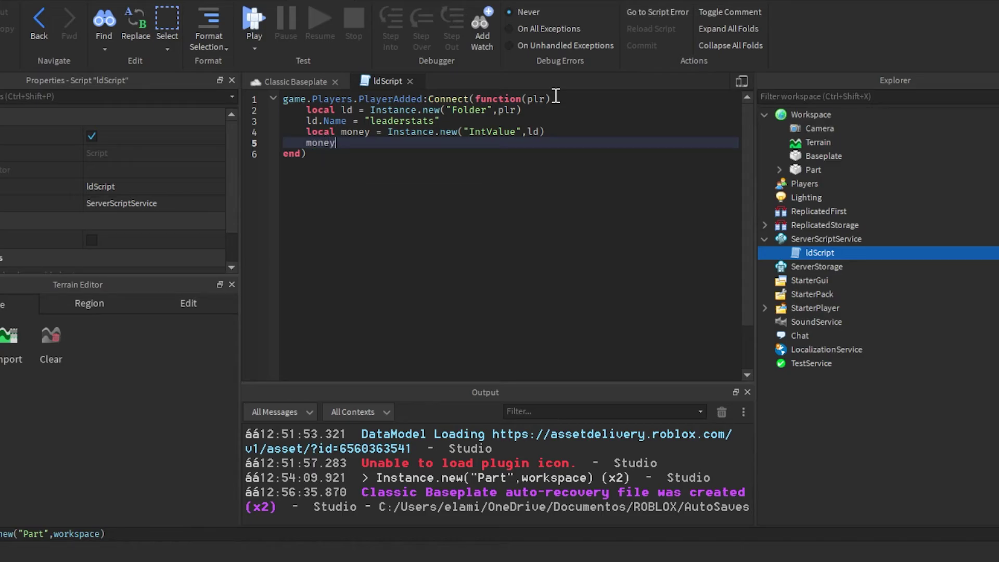
pyautogui.write('.N')
pyautogui.press('Tab')
pyautogui.write('Ca')
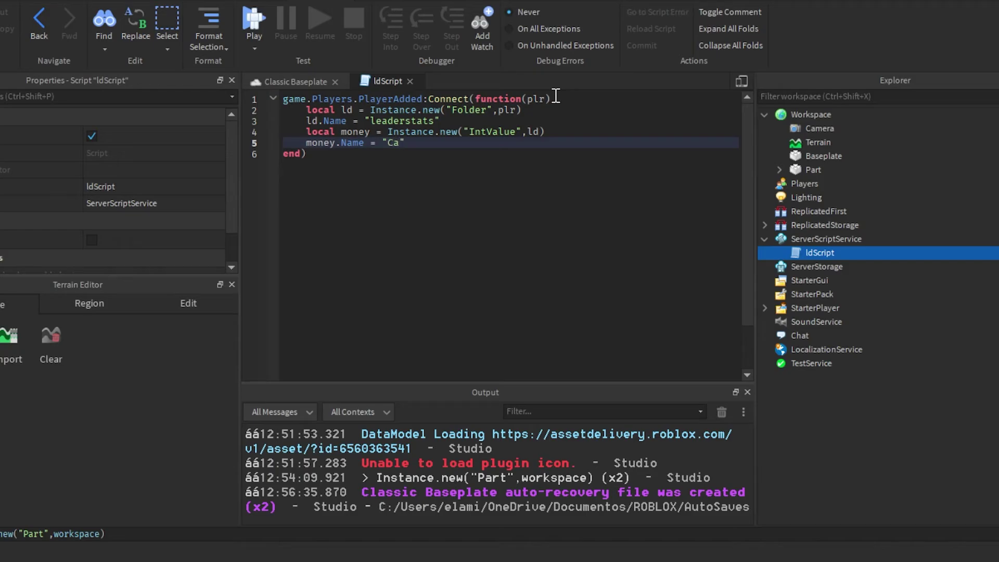
pyautogui.write('sh')
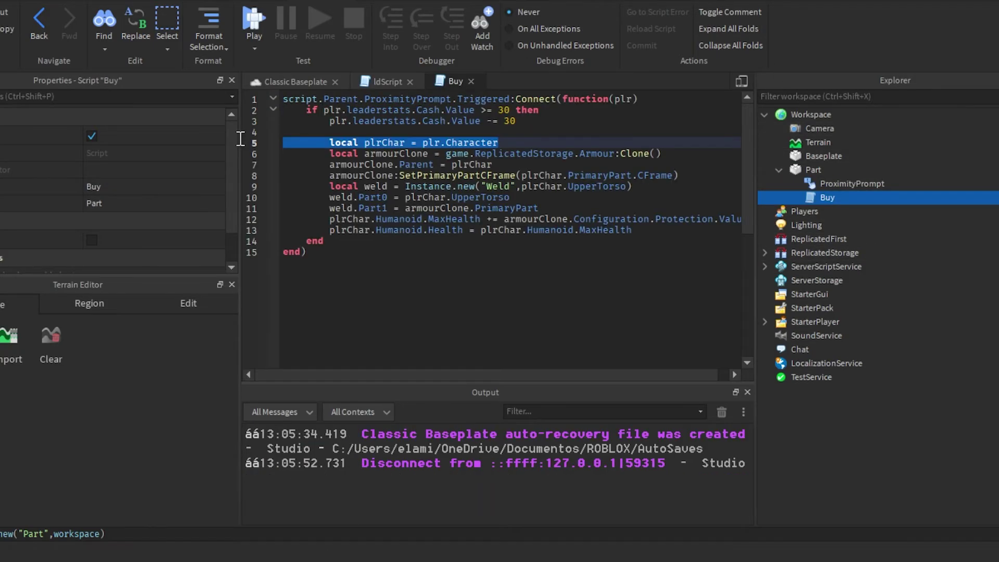
# Step: Move the plrChar lookup line to line 2 of the Buy script
pyautogui.hotkey('ctrl', 'x')
pyautogui.click(669, 98)
pyautogui.press('Return')
pyautogui.hotkey('ctrl', 'v')
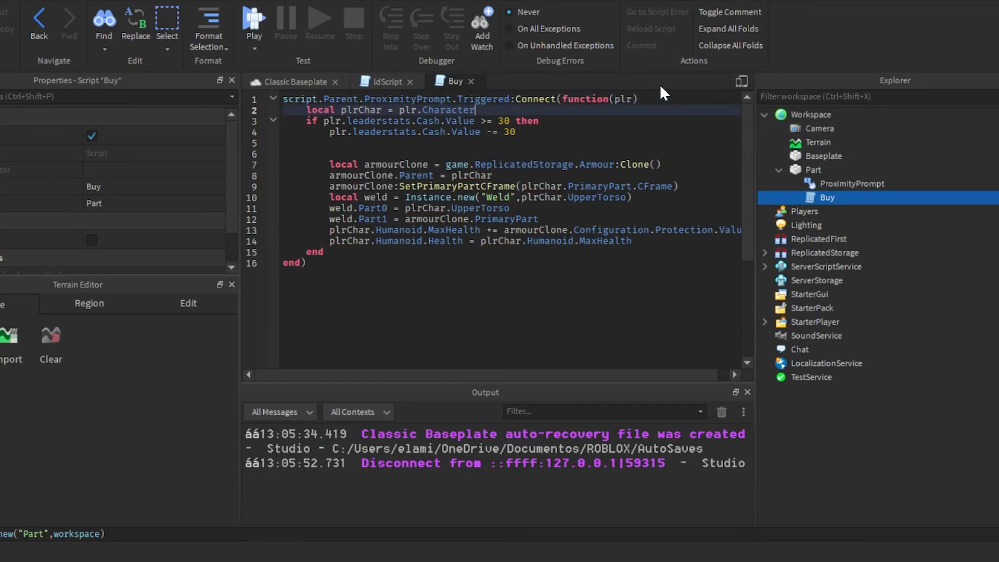
# Step: Remove leftover blank lines and add 'and not plrChar:FindFirstChild("Armour")' to the condition
pyautogui.click(365, 154)
pyautogui.press('BackSpace')
pyautogui.press('BackSpace')
pyautogui.click(512, 121)
pyautogui.write('and  ')
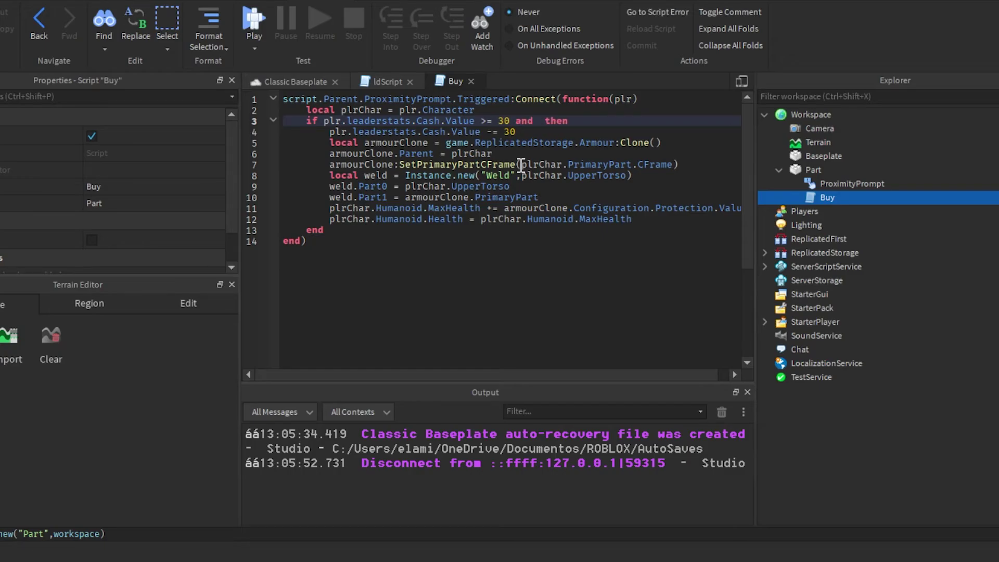
pyautogui.write('pl')
pyautogui.press('Tab')
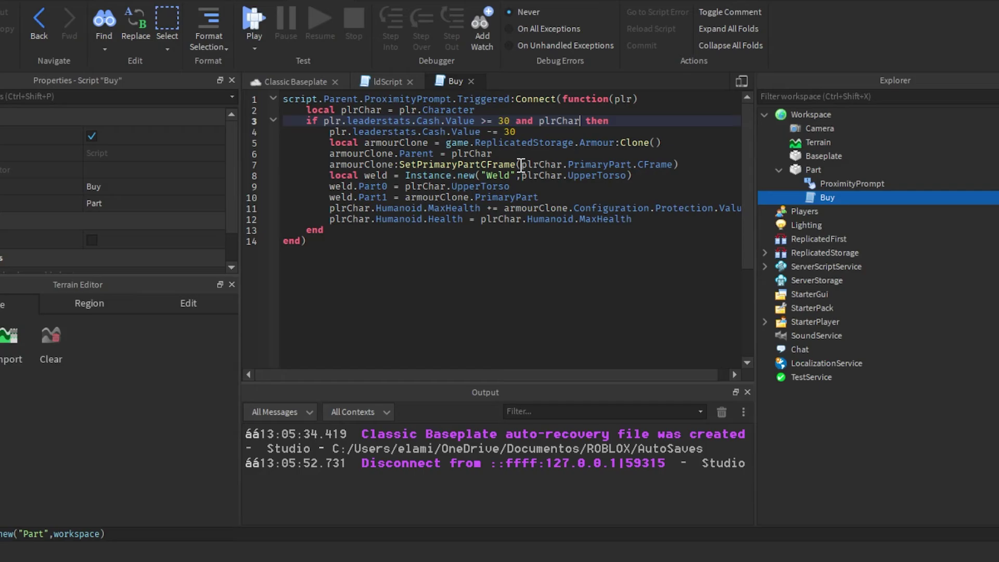
pyautogui.write('n')
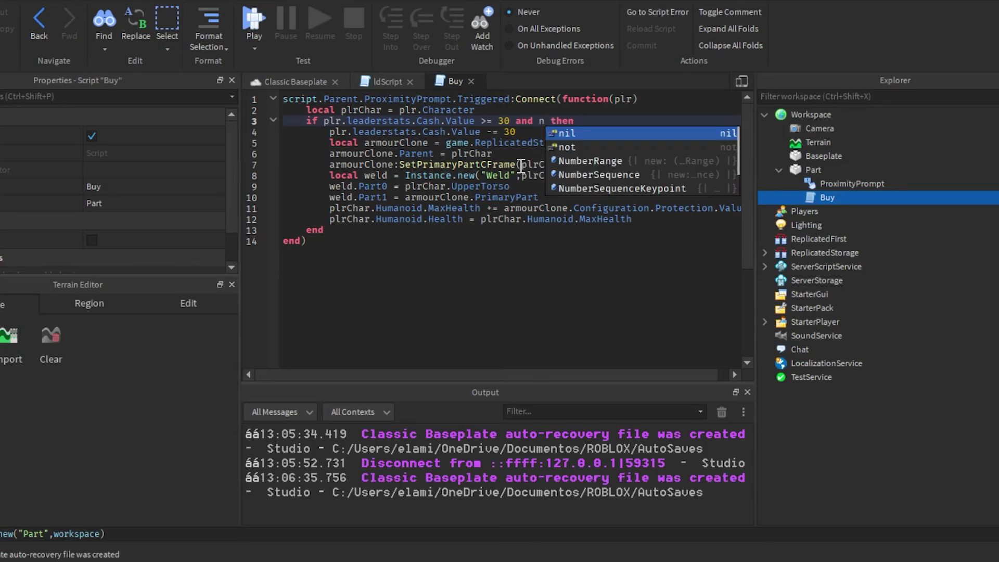
pyautogui.write('ot plrChar')
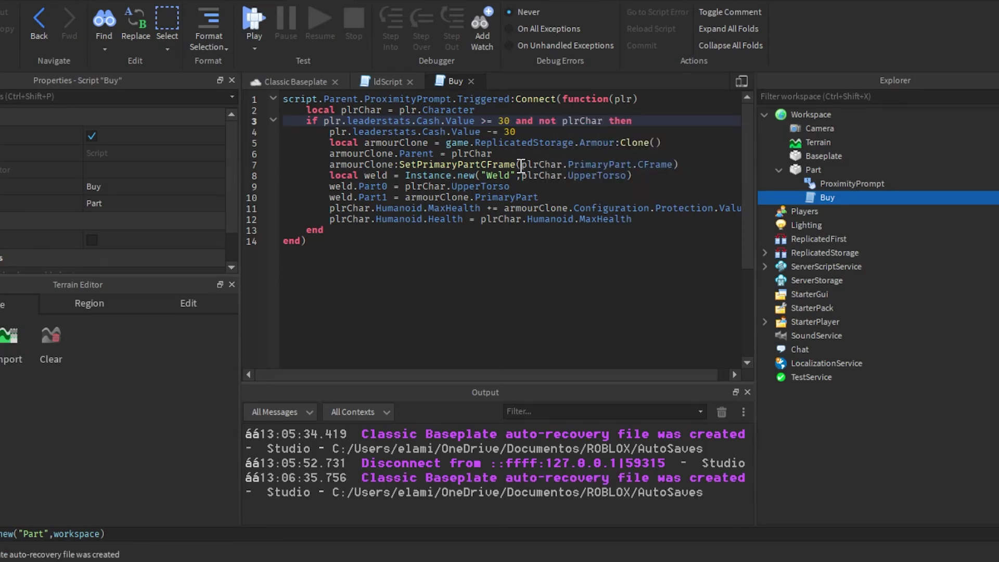
pyautogui.write(':f')
pyautogui.press('Tab')
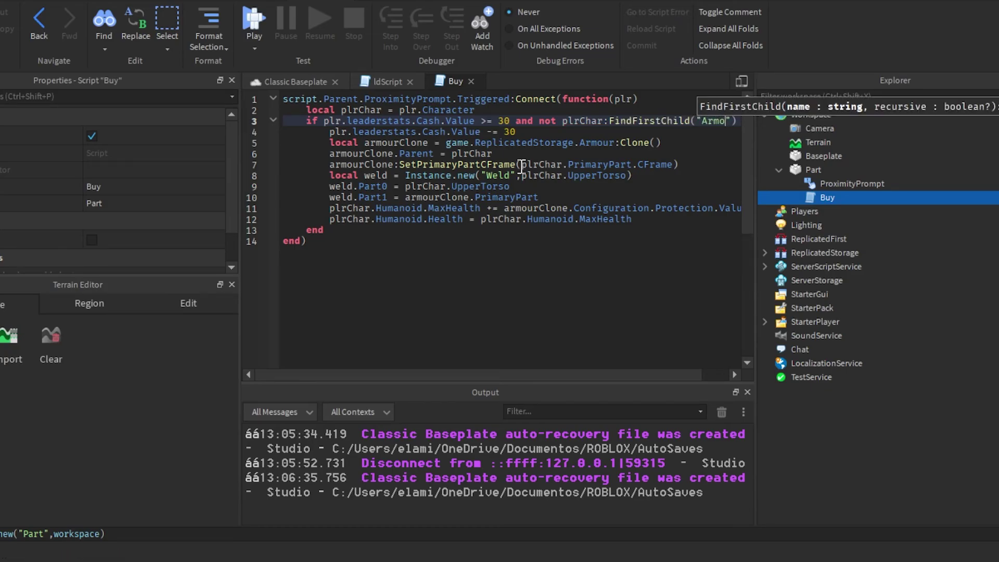
pyautogui.write('") then')
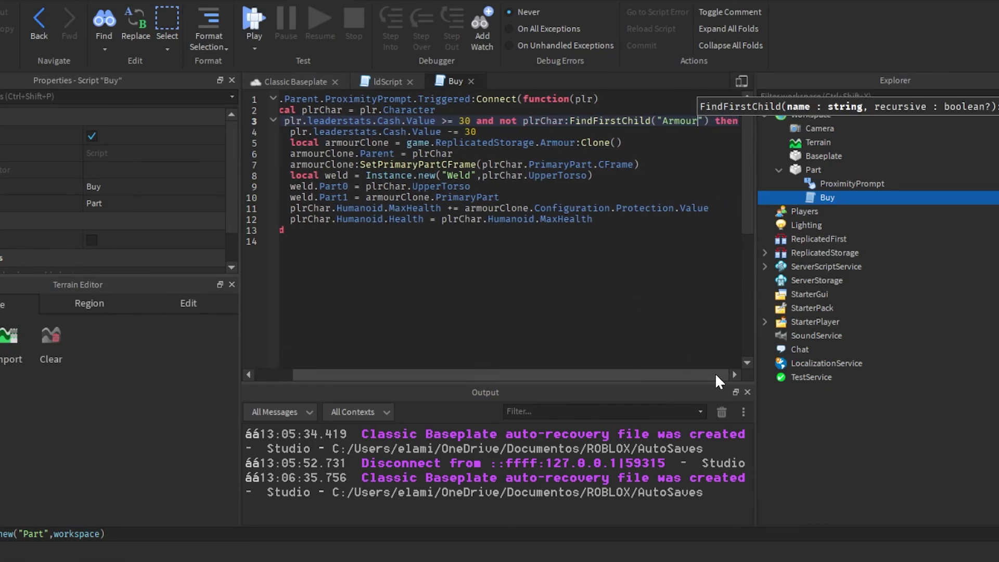
# Step: Playtest and buy the armour for 30 cash, dropping Cash to 2,970
pyautogui.click(274, 82)
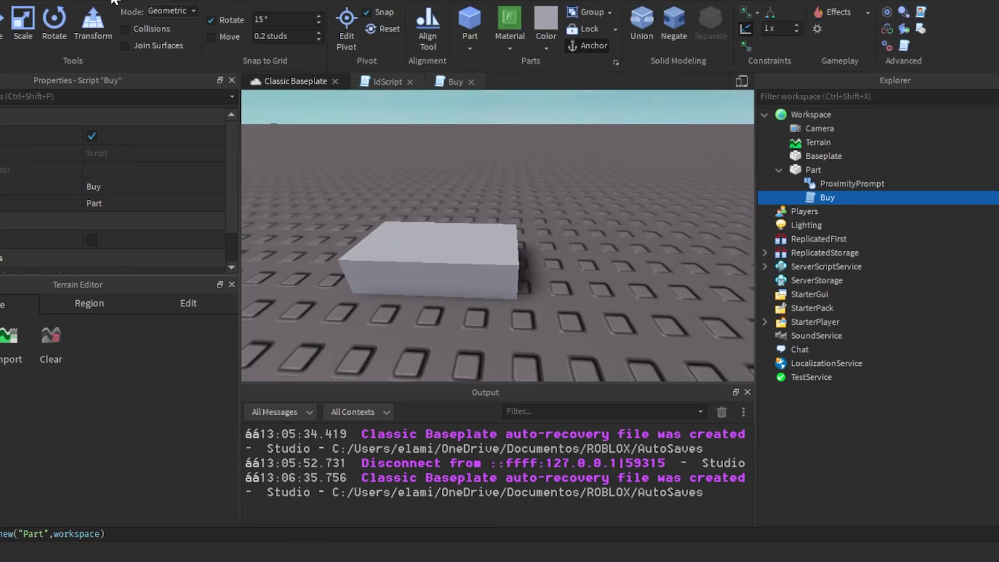
pyautogui.press('F5')
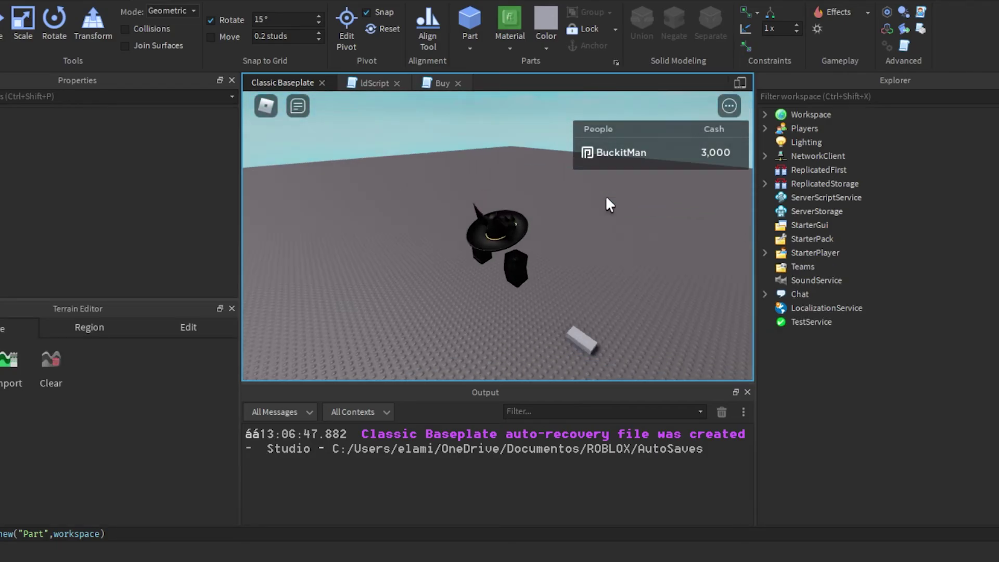
pyautogui.press('w')
pyautogui.press('e')
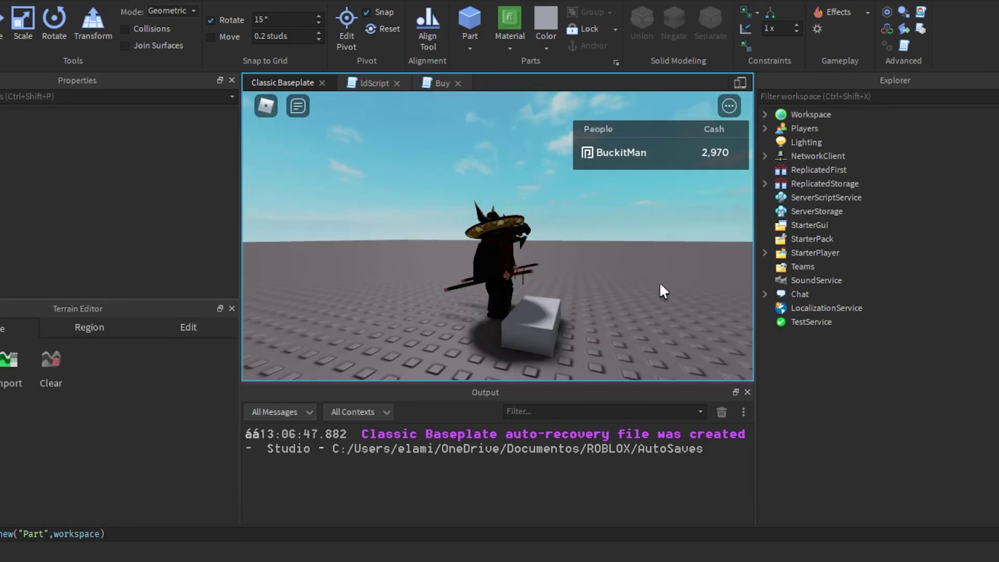
pyautogui.moveTo(662, 281); pyautogui.dragTo(675, 204, button='right')
# Step: Try buying again, then set the armour's Protection value to 500
pyautogui.press('w')
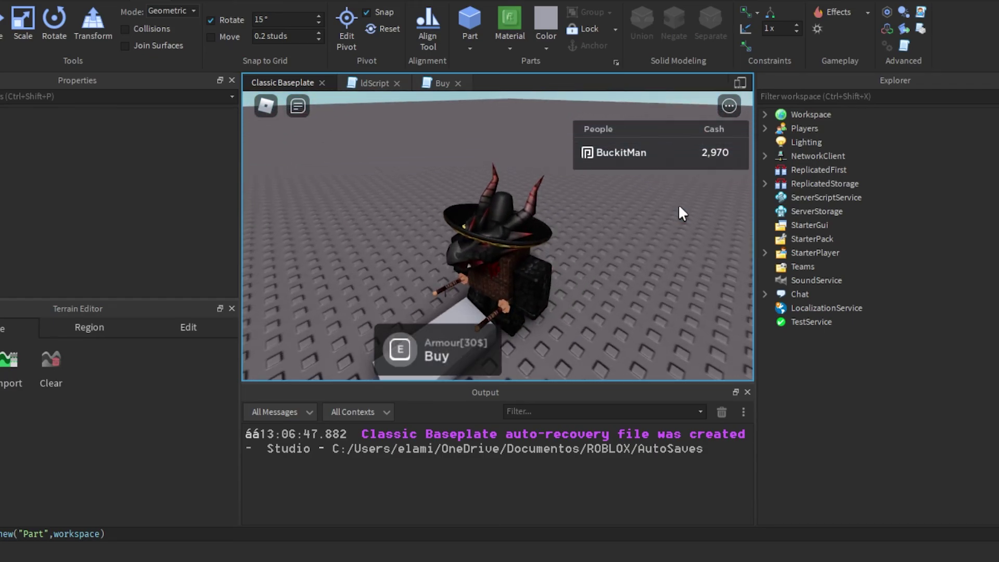
pyautogui.press('e')
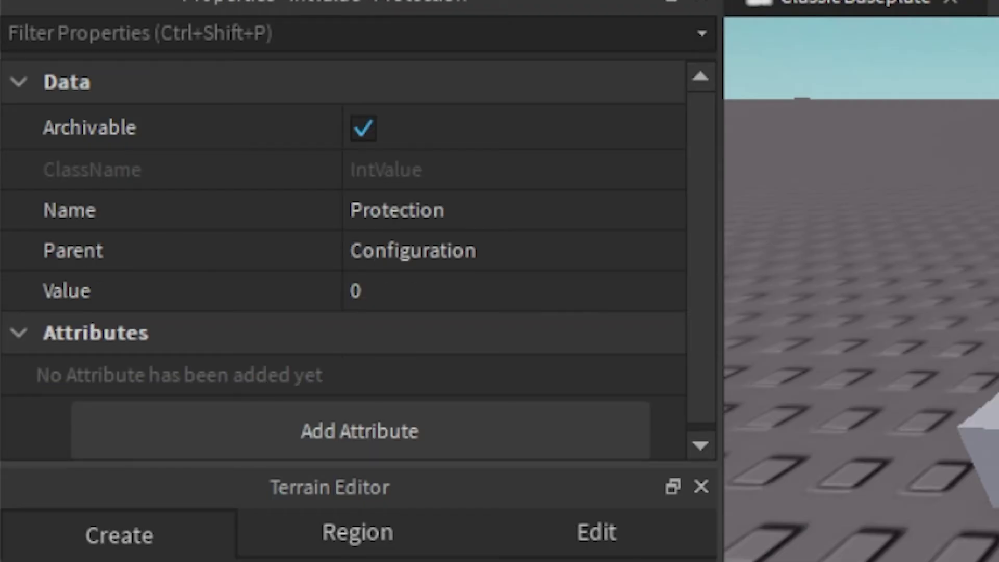
pyautogui.click(500, 295)
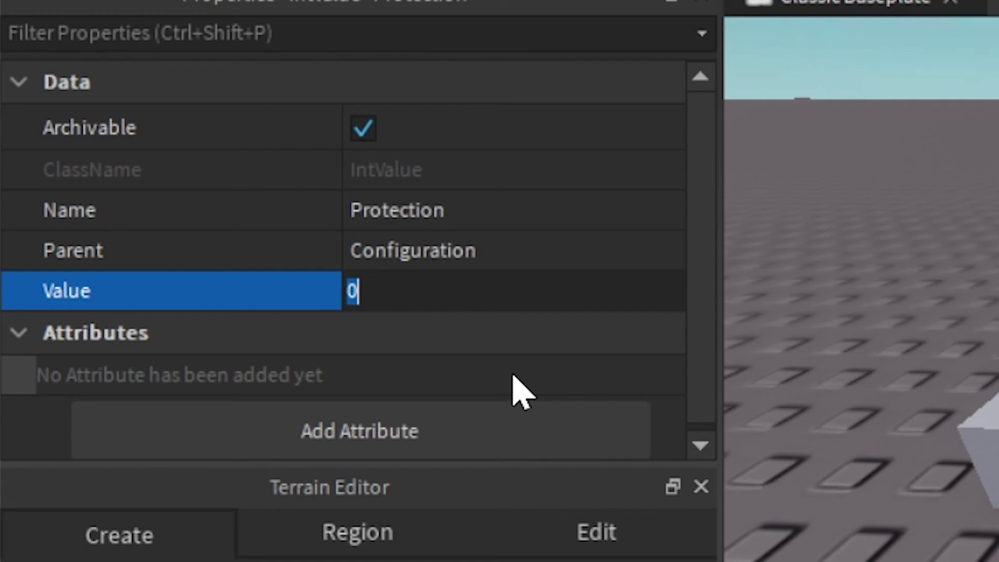
pyautogui.write('500')
pyautogui.press('Return')
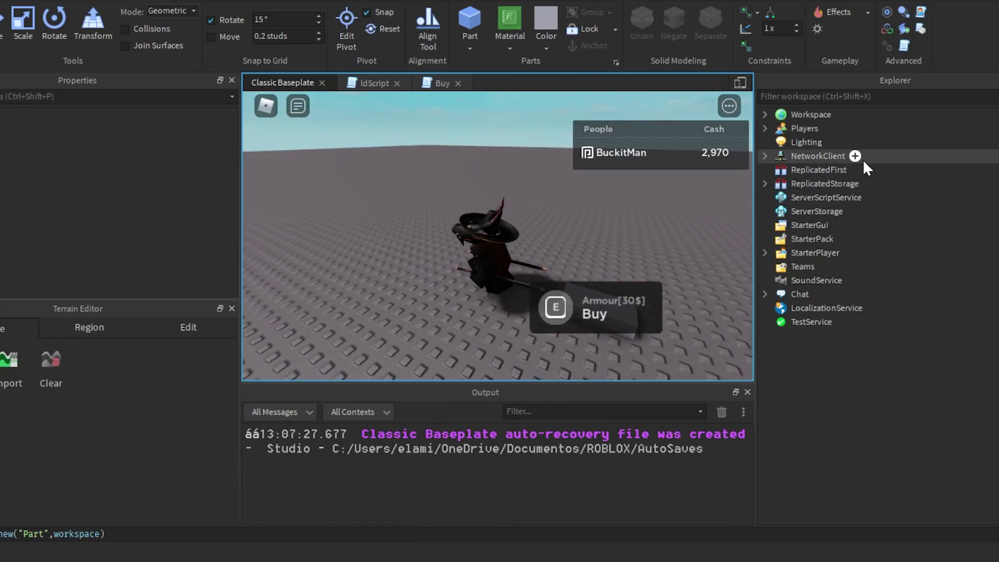
# Step: Inspect the playtest character's Humanoid, showing Health and MaxHealth at 600
pyautogui.click(765, 114)
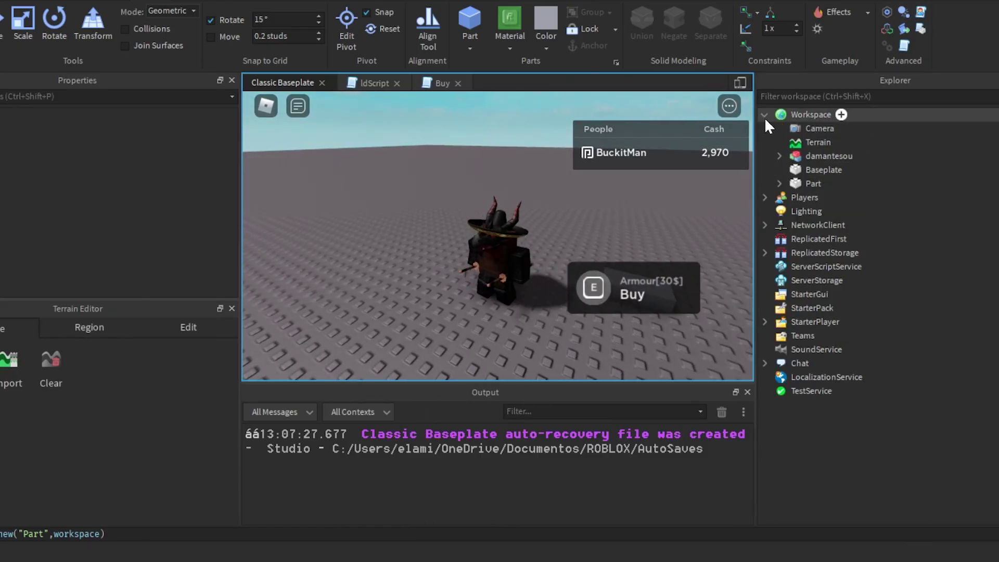
pyautogui.click(780, 157)
pyautogui.click(832, 266)
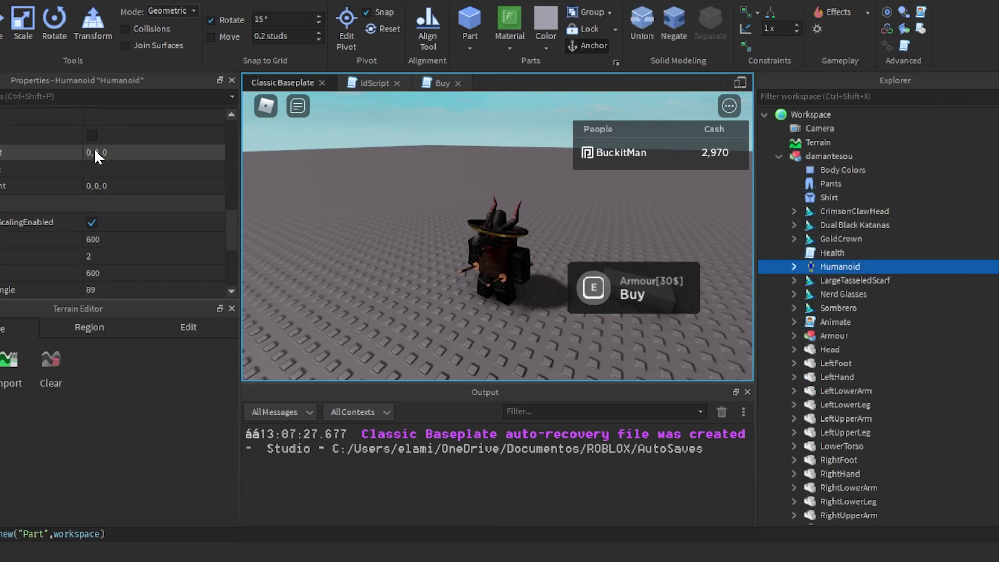
pyautogui.scroll(-3, 95, 154)
pyautogui.scroll(-2, 164, 230)
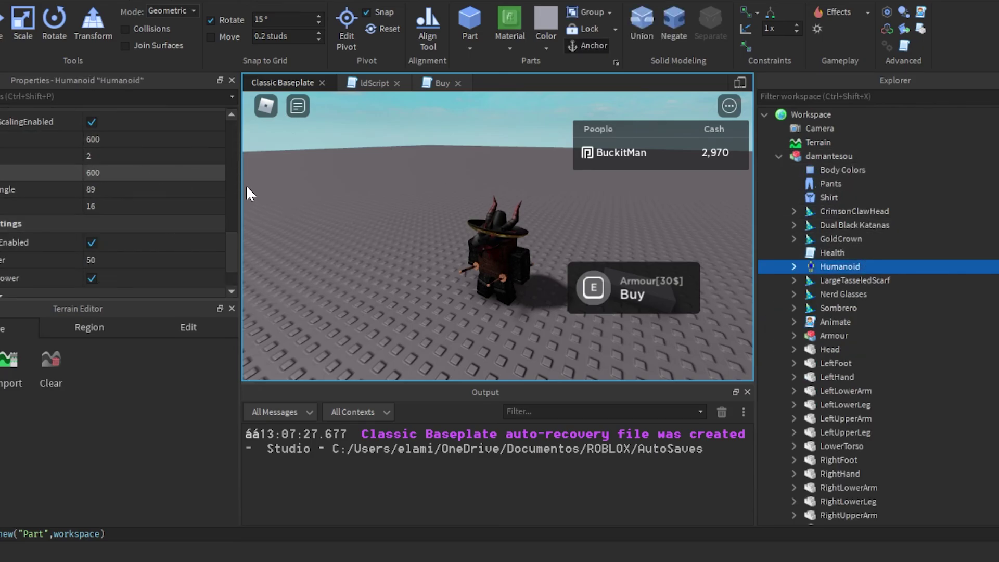
# Step: Walk back to the armour prompt and retry buying; Cash stays at 2,970
pyautogui.click(575, 265)
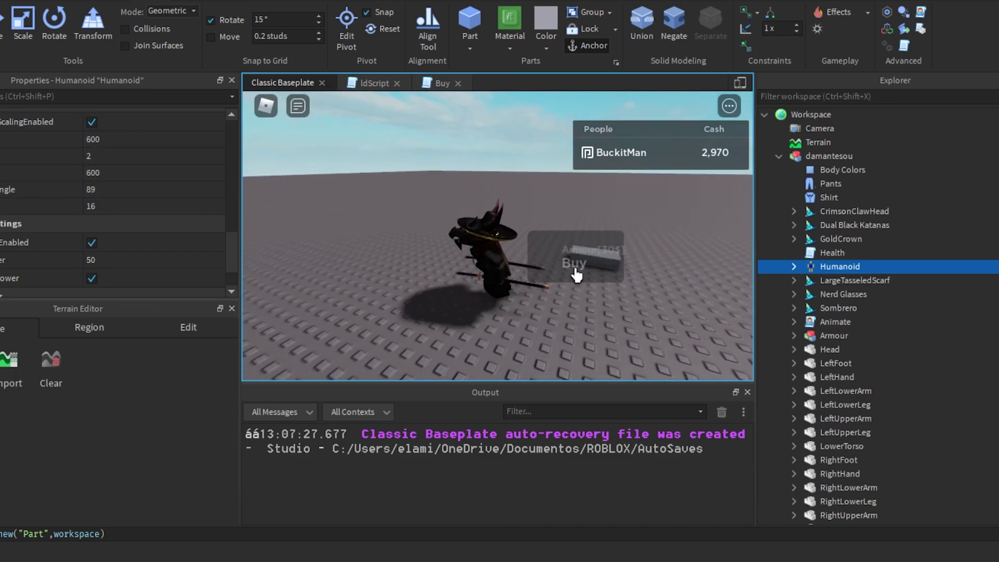
pyautogui.press('d')
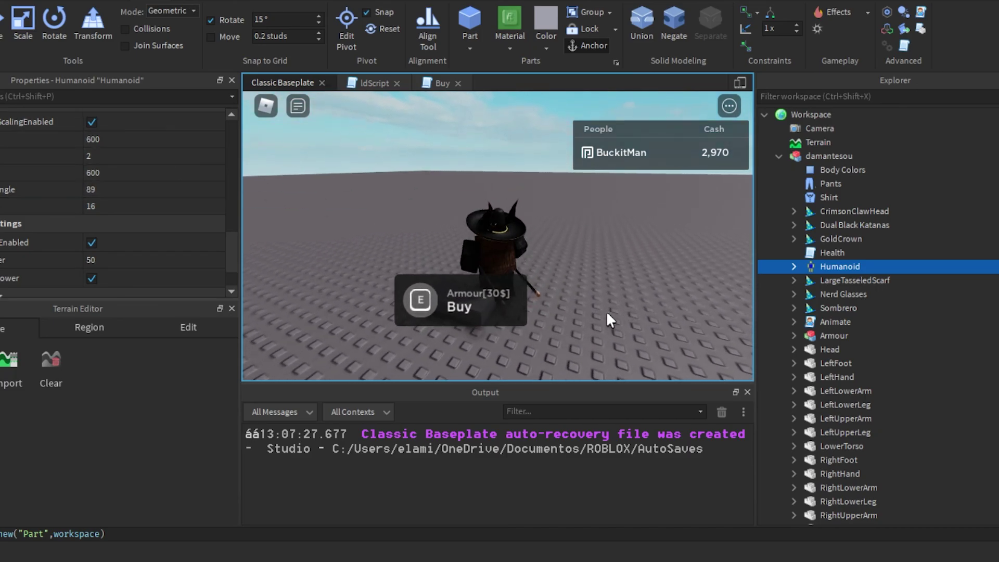
pyautogui.press('w')
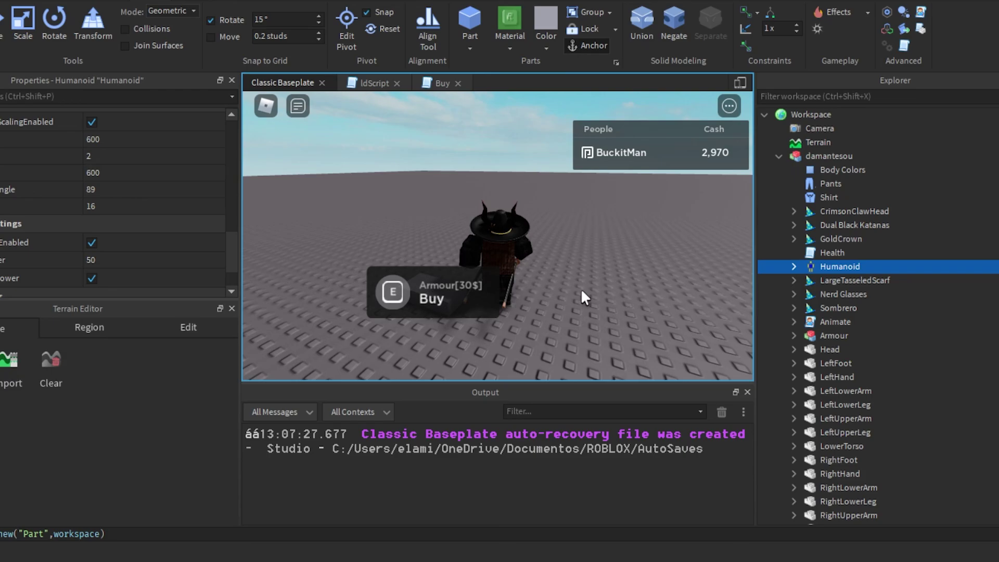
pyautogui.press('a')
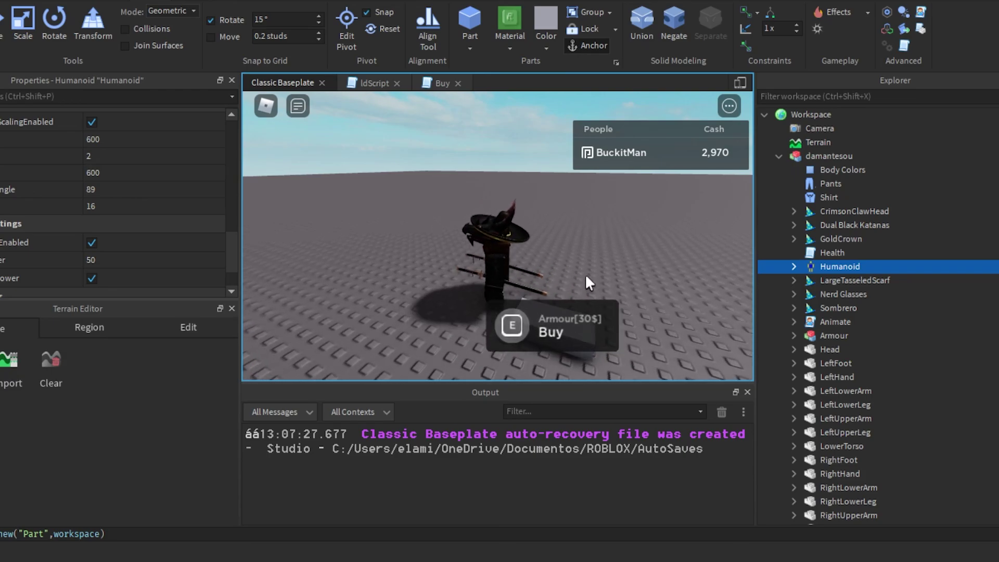
pyautogui.press('e')
pyautogui.click(557, 315)
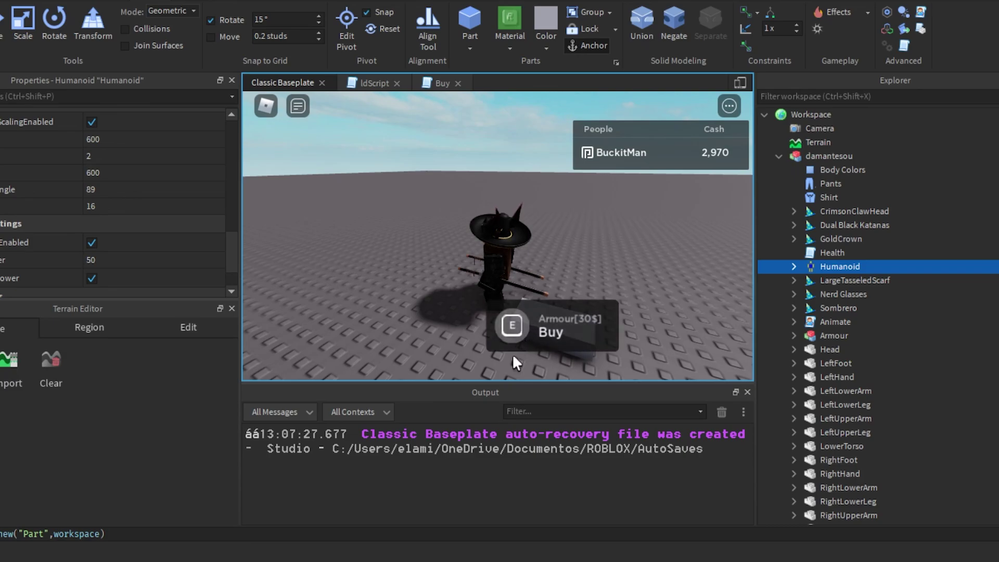